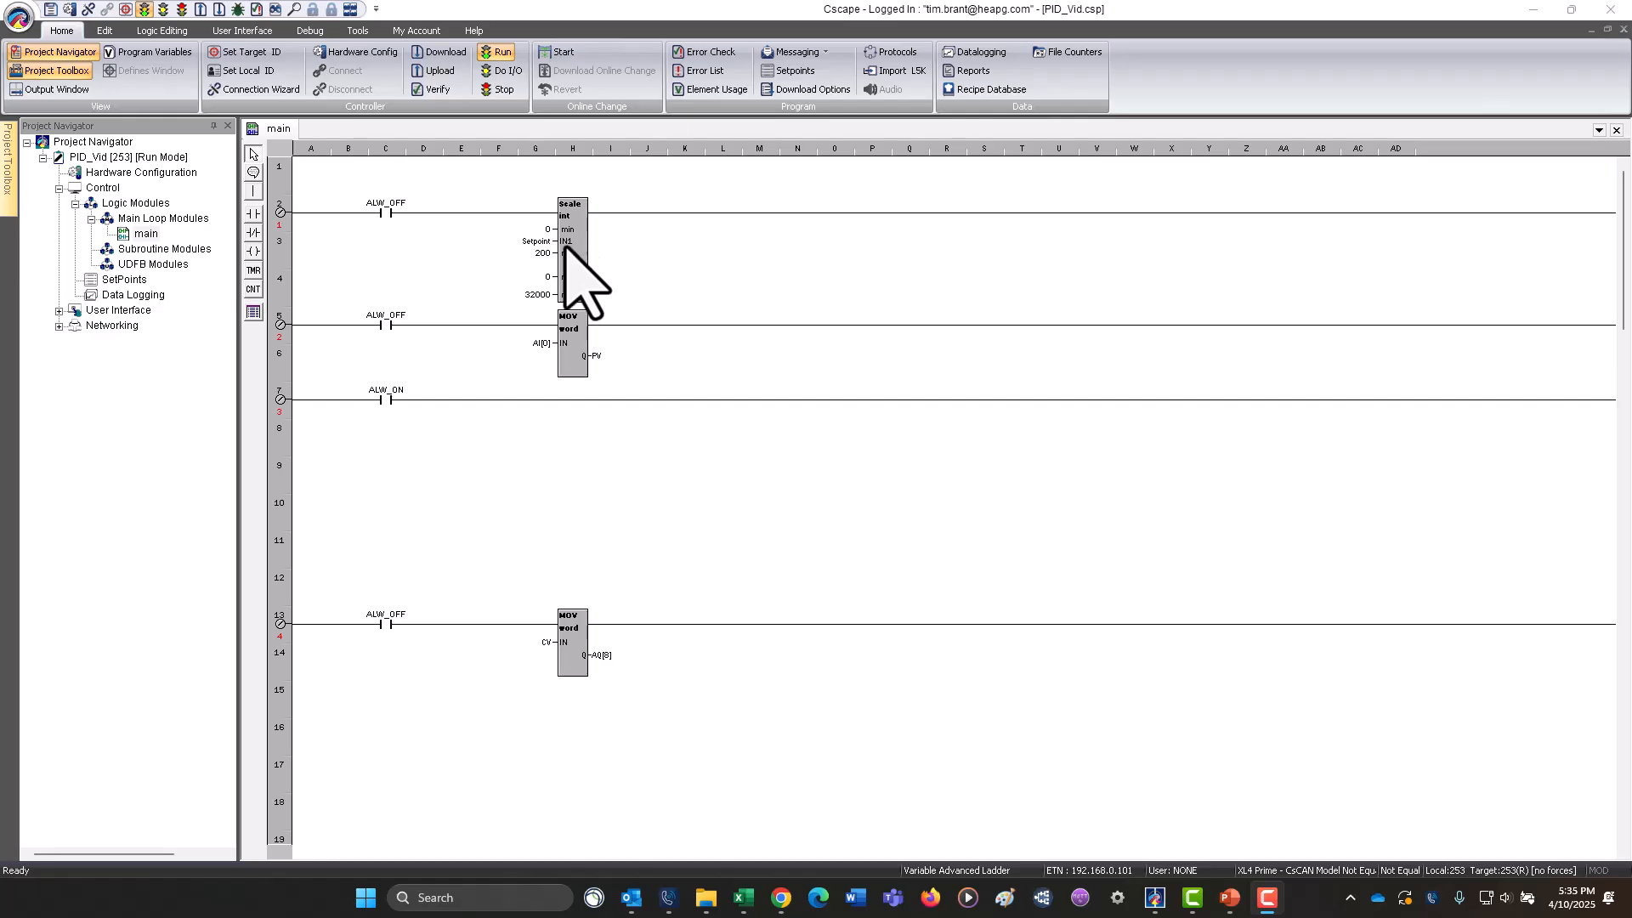
Show the program variables in a floating window and examine the retain variables and the members of the PID structure.
left_click(389, 219)
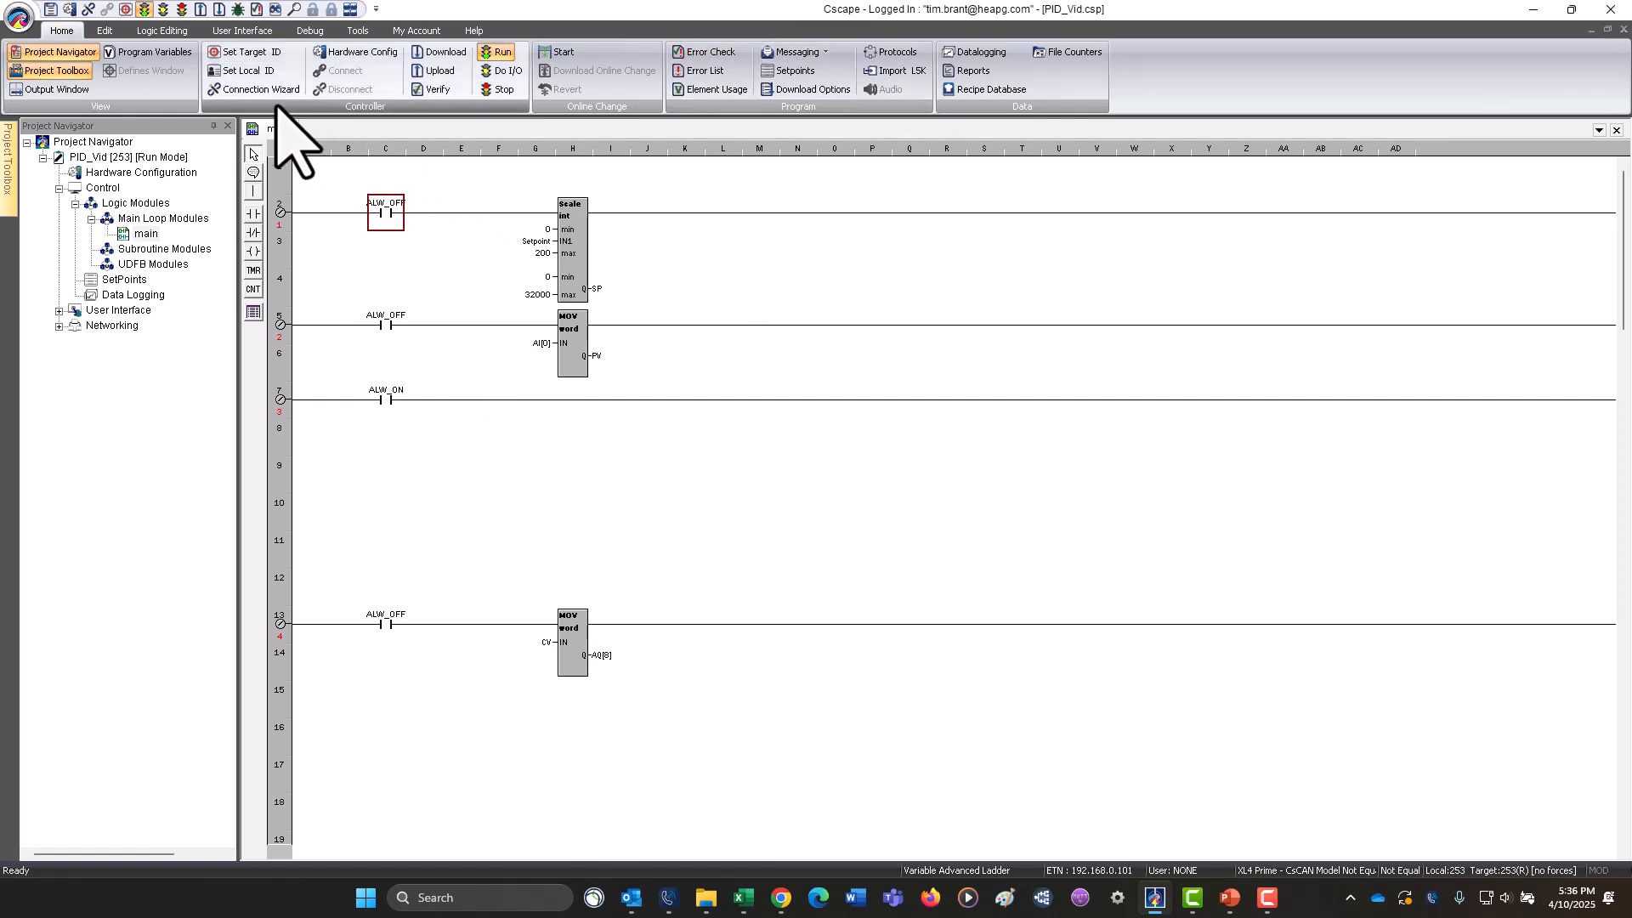
left_click(149, 54)
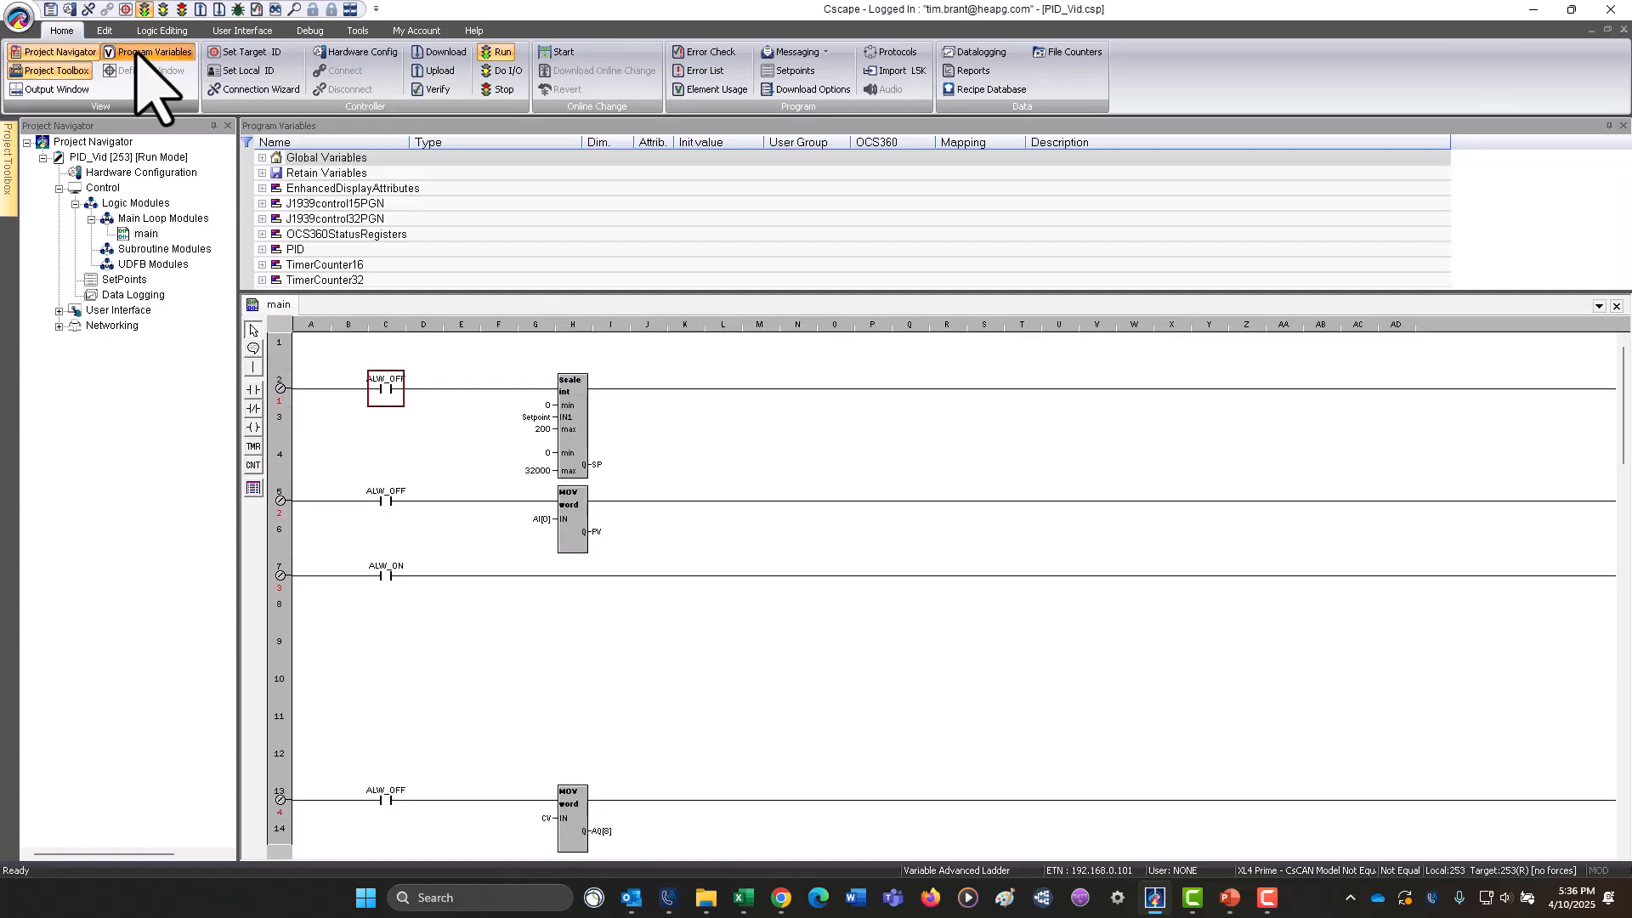
left_click_drag(494, 127, 565, 291)
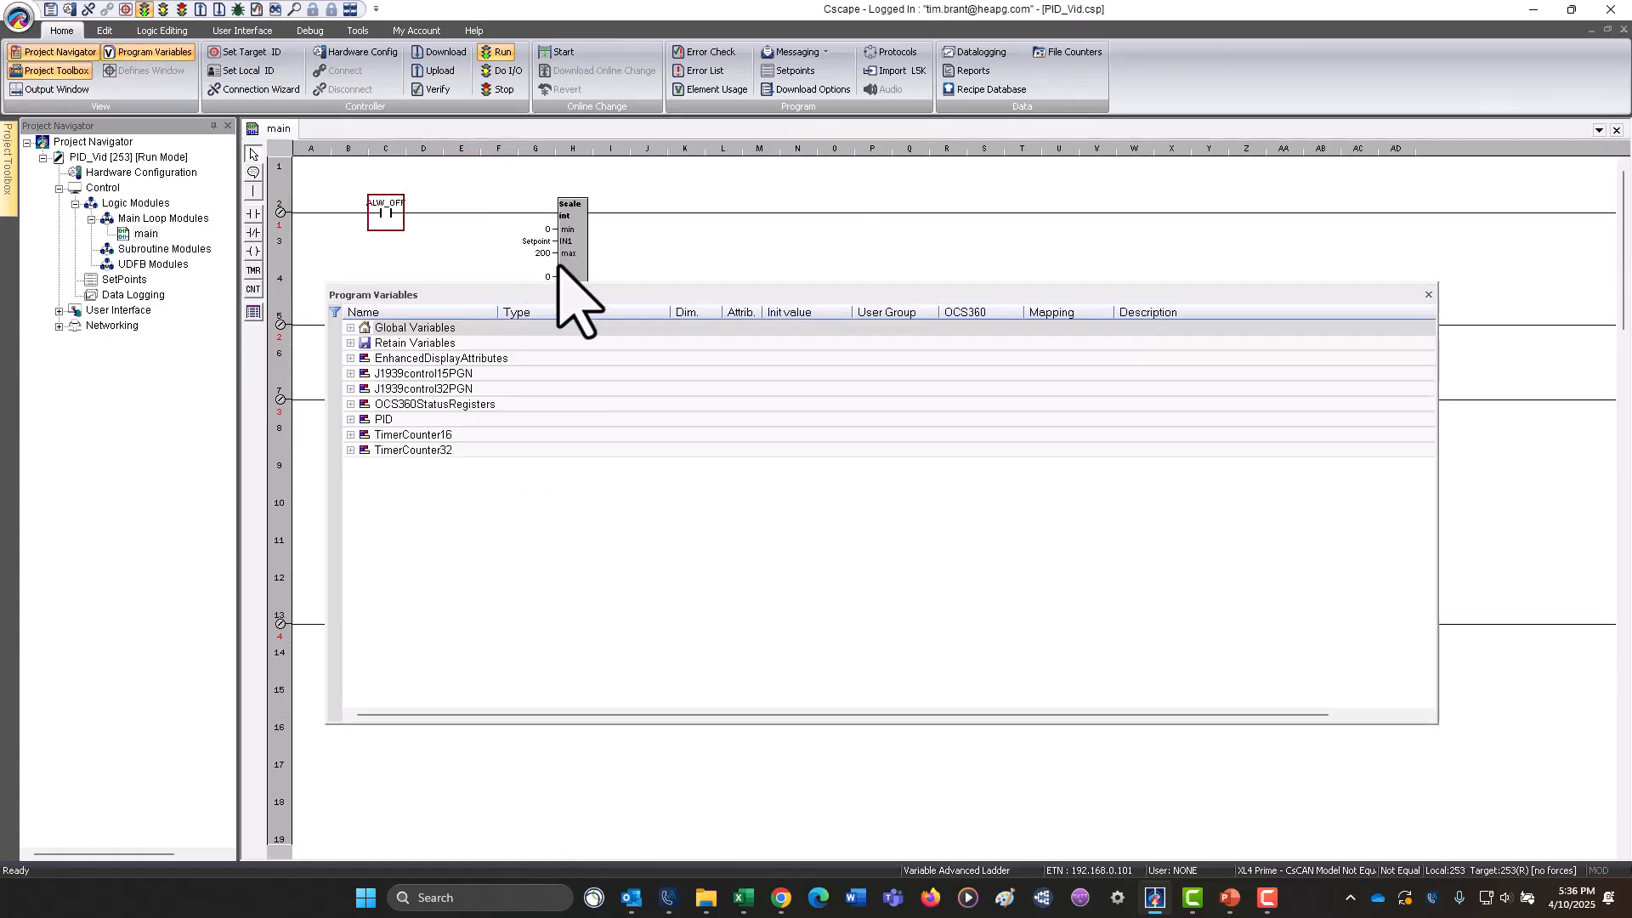
left_click(350, 342)
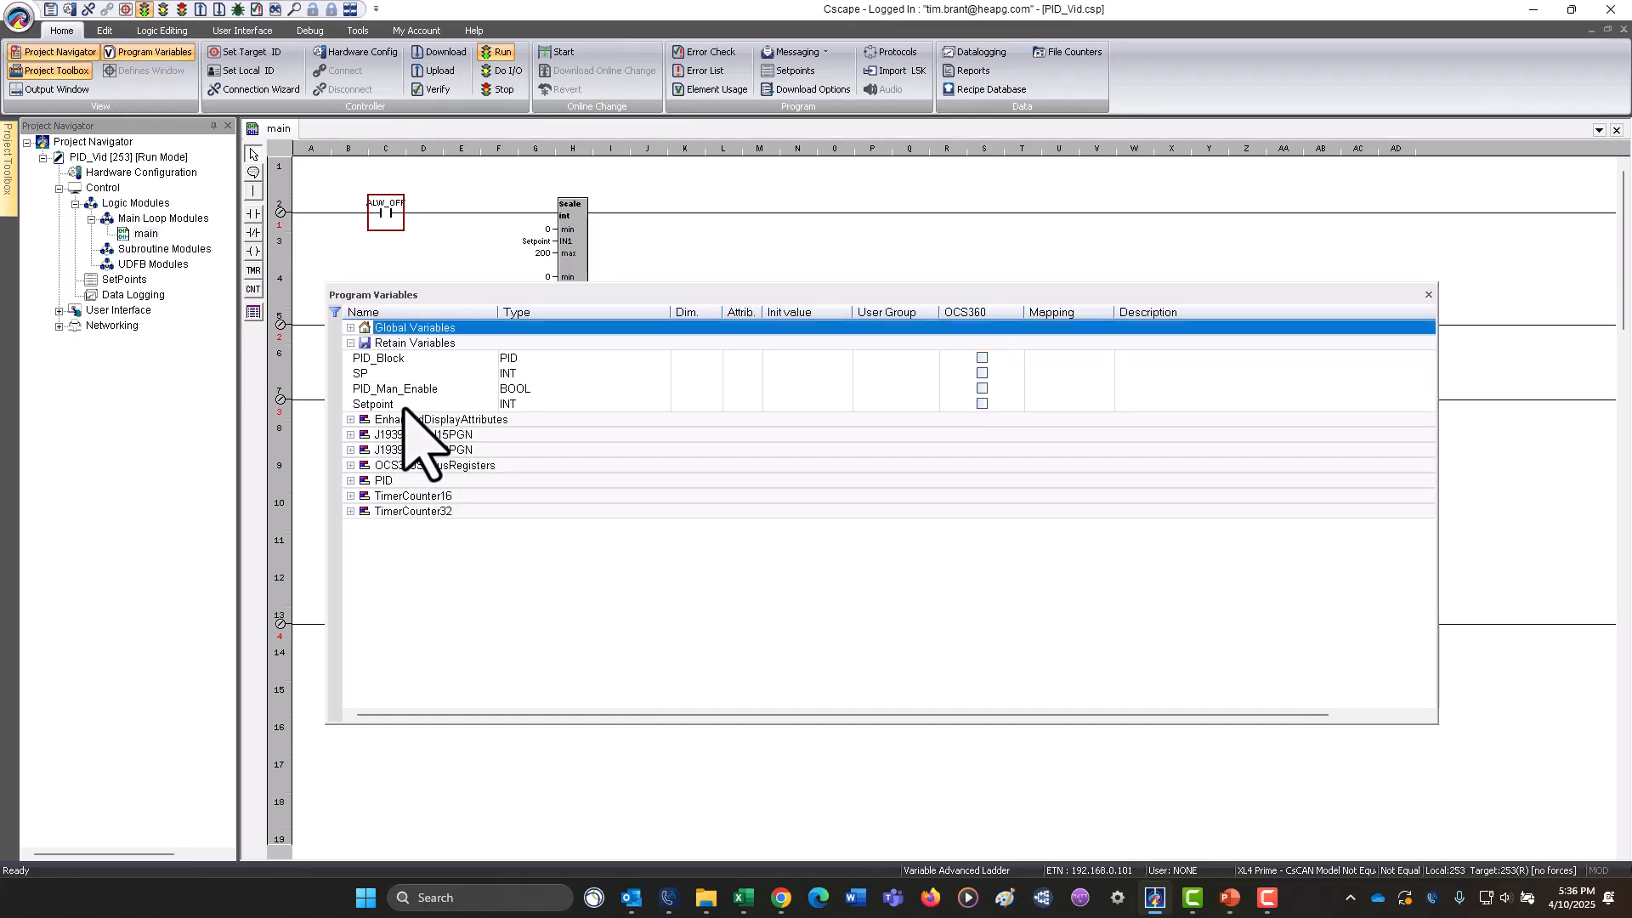
left_click(370, 373)
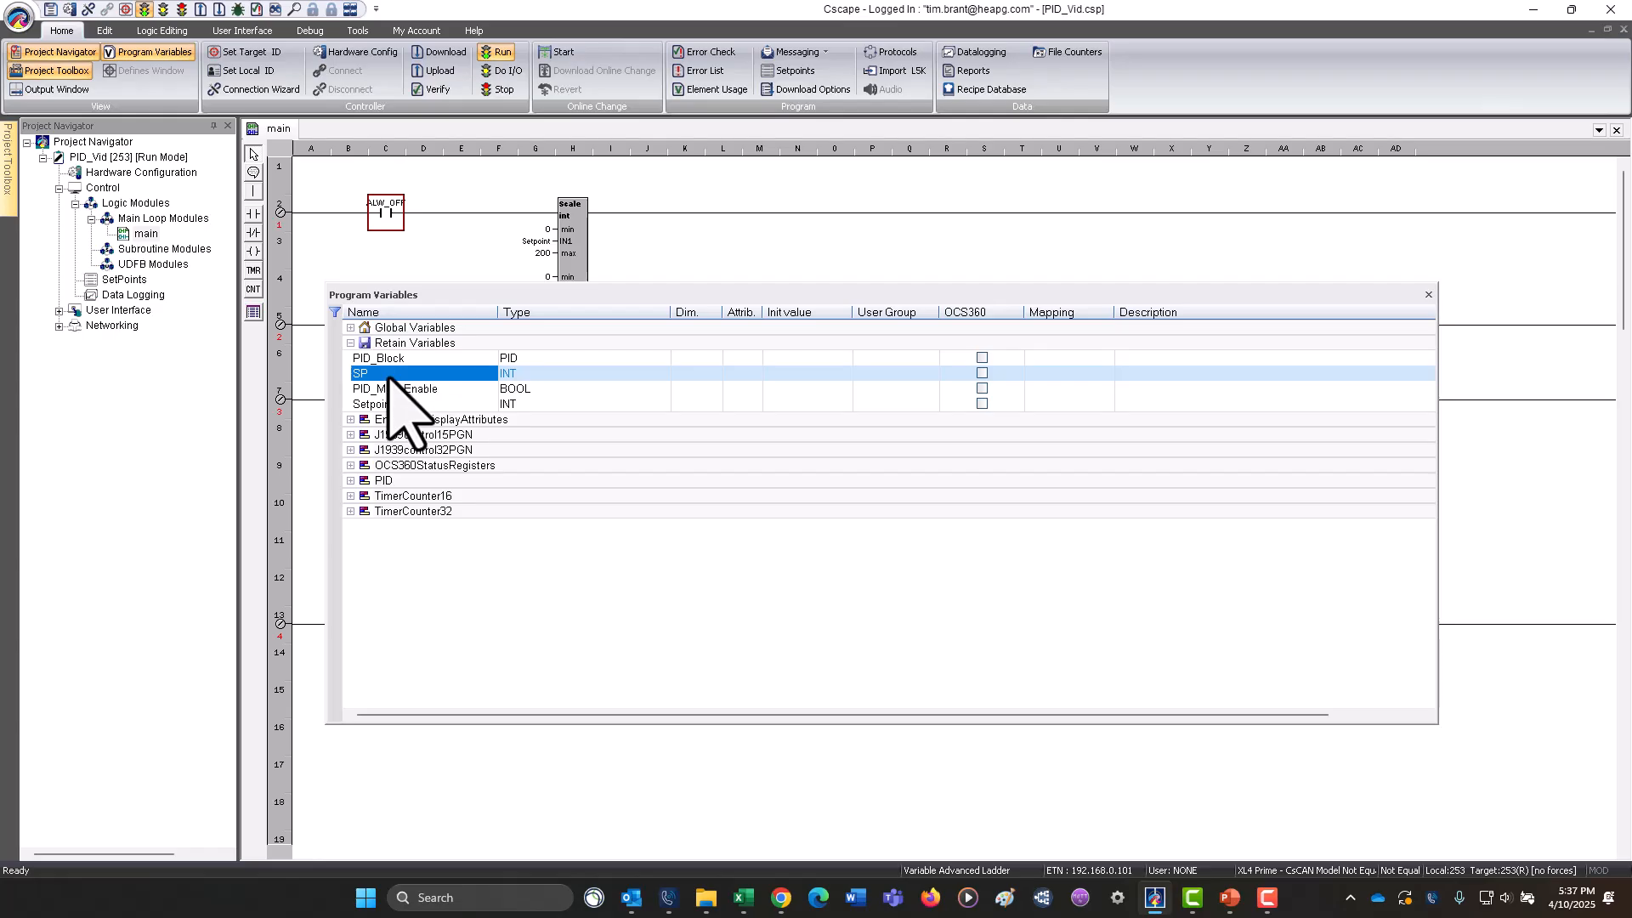
key("Up")
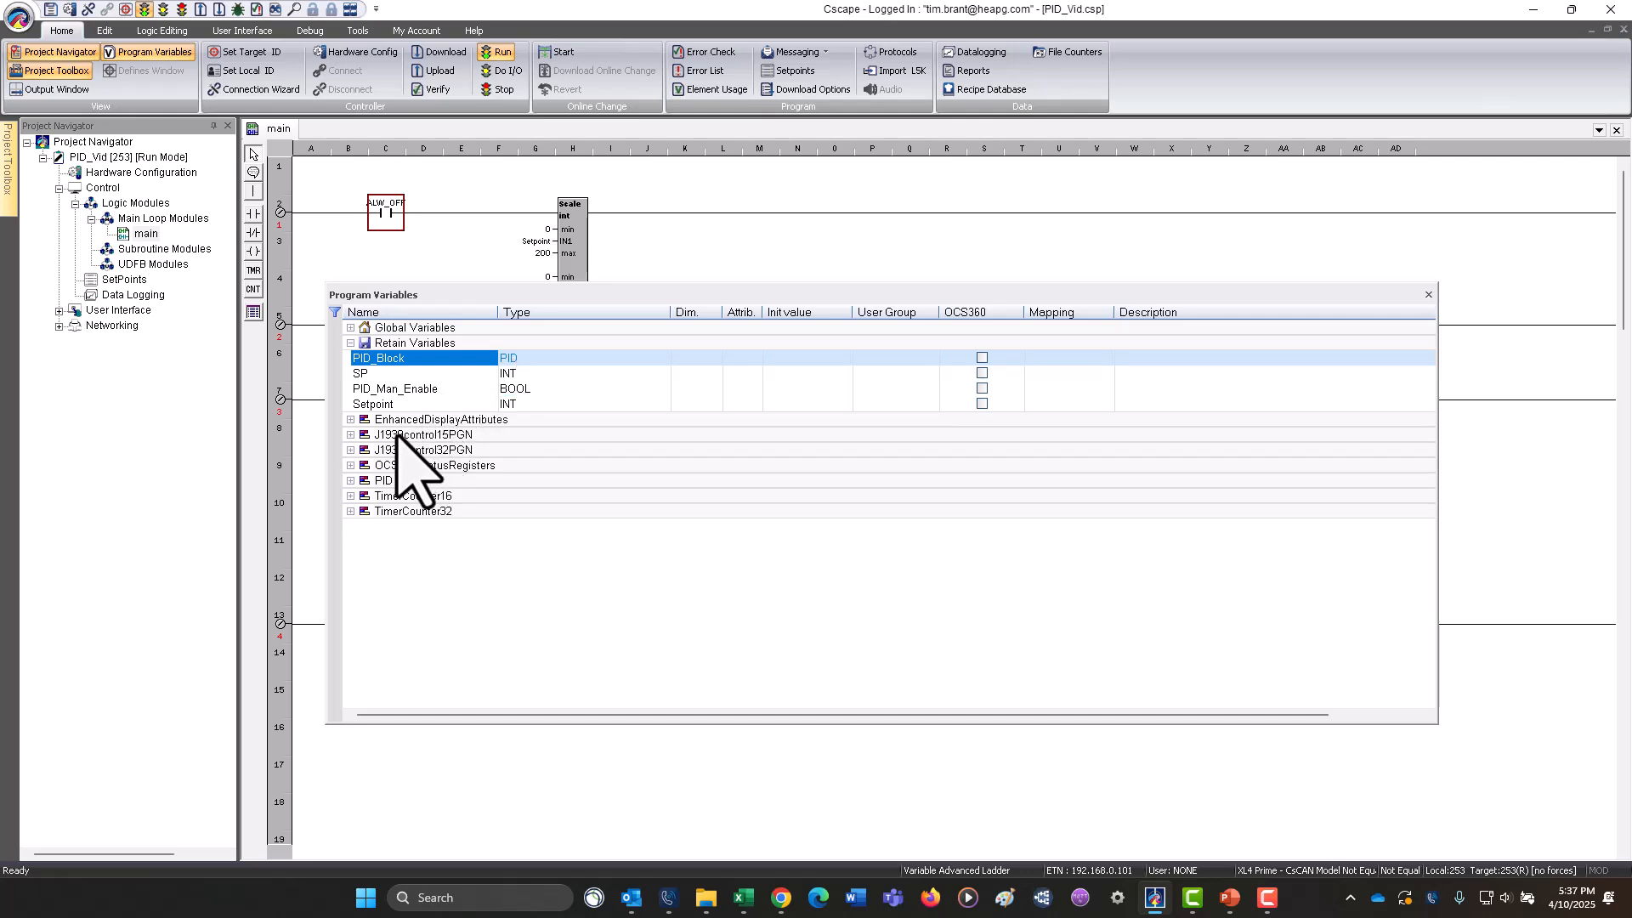
double_click(391, 481)
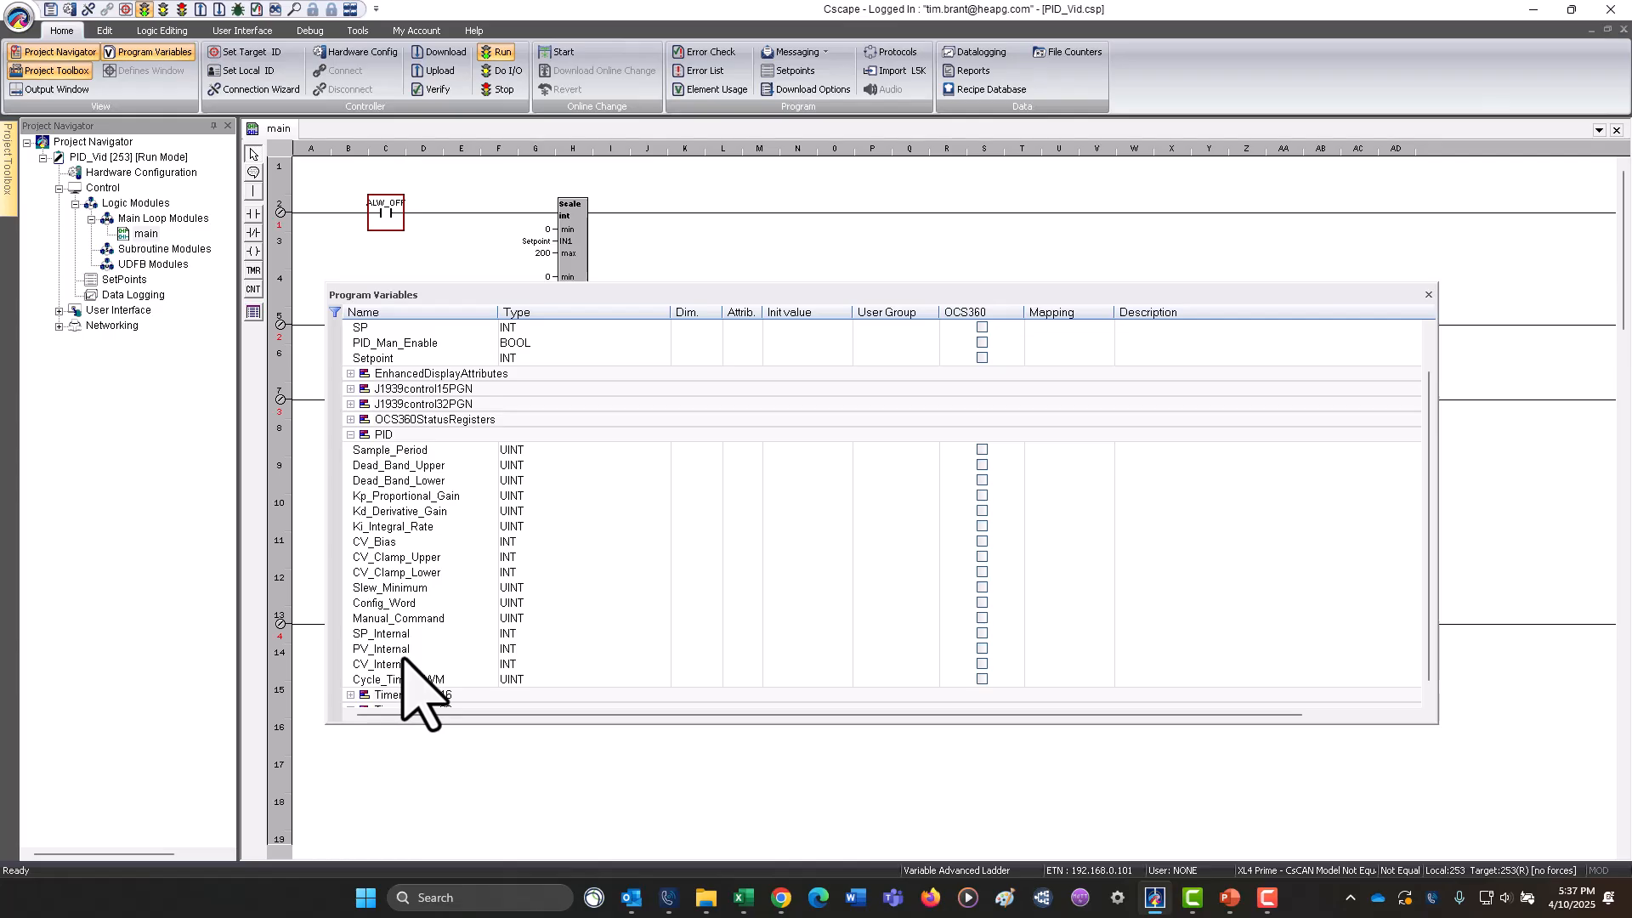
left_click(350, 434)
Examine the global variables, including PV and CV, and dock the program variables window again.
left_click(350, 327)
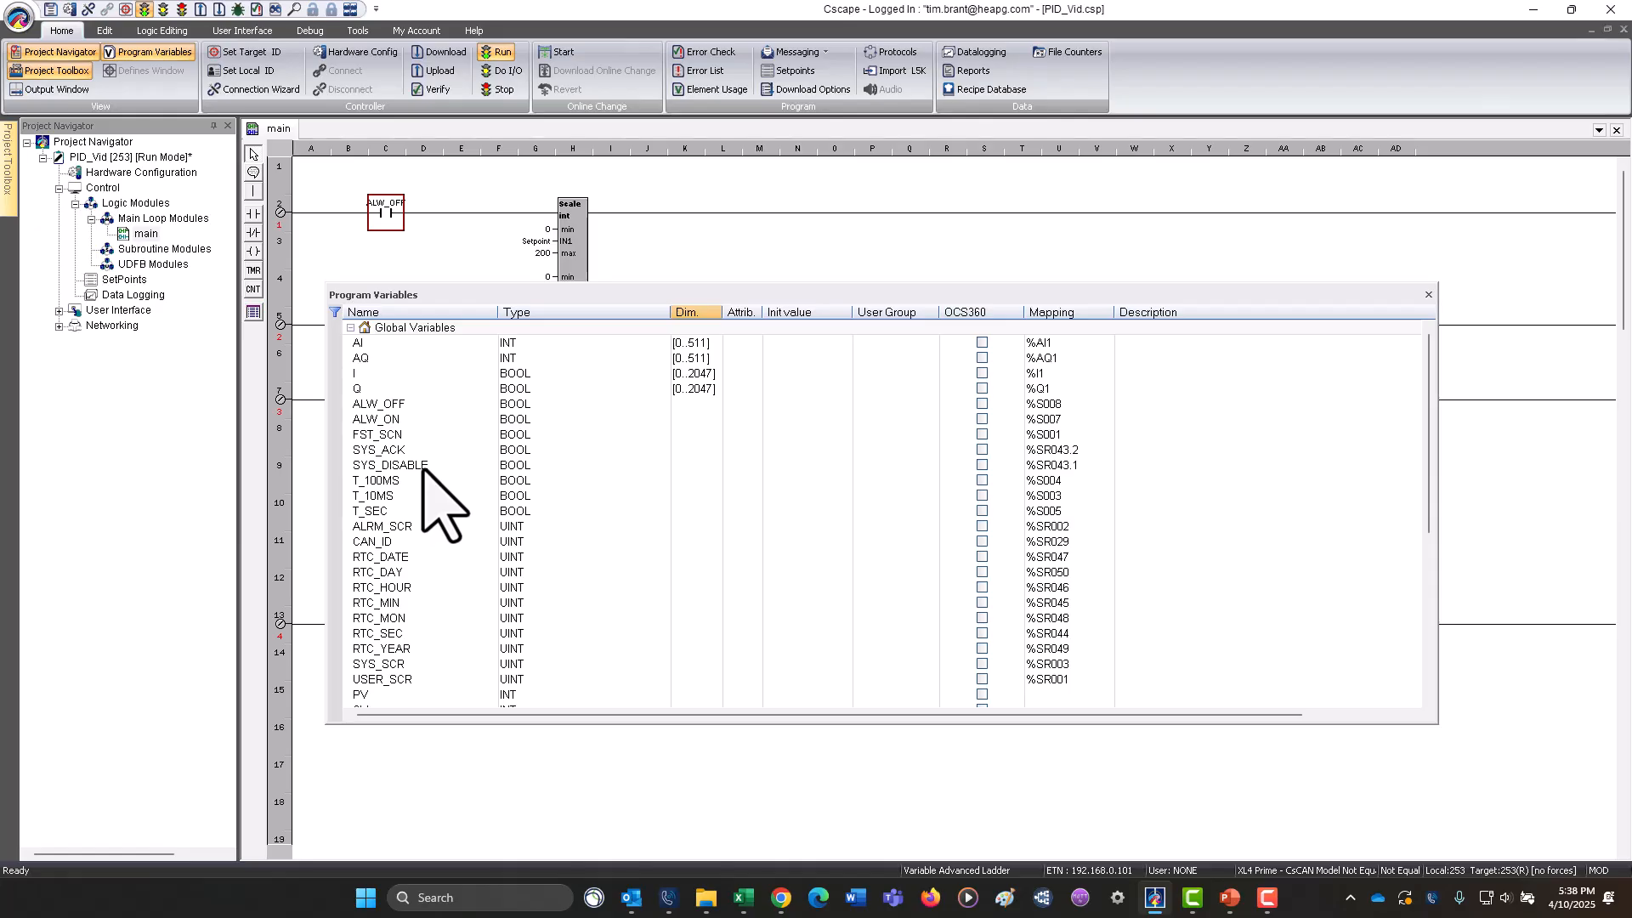
scroll(424, 468, "down", 7)
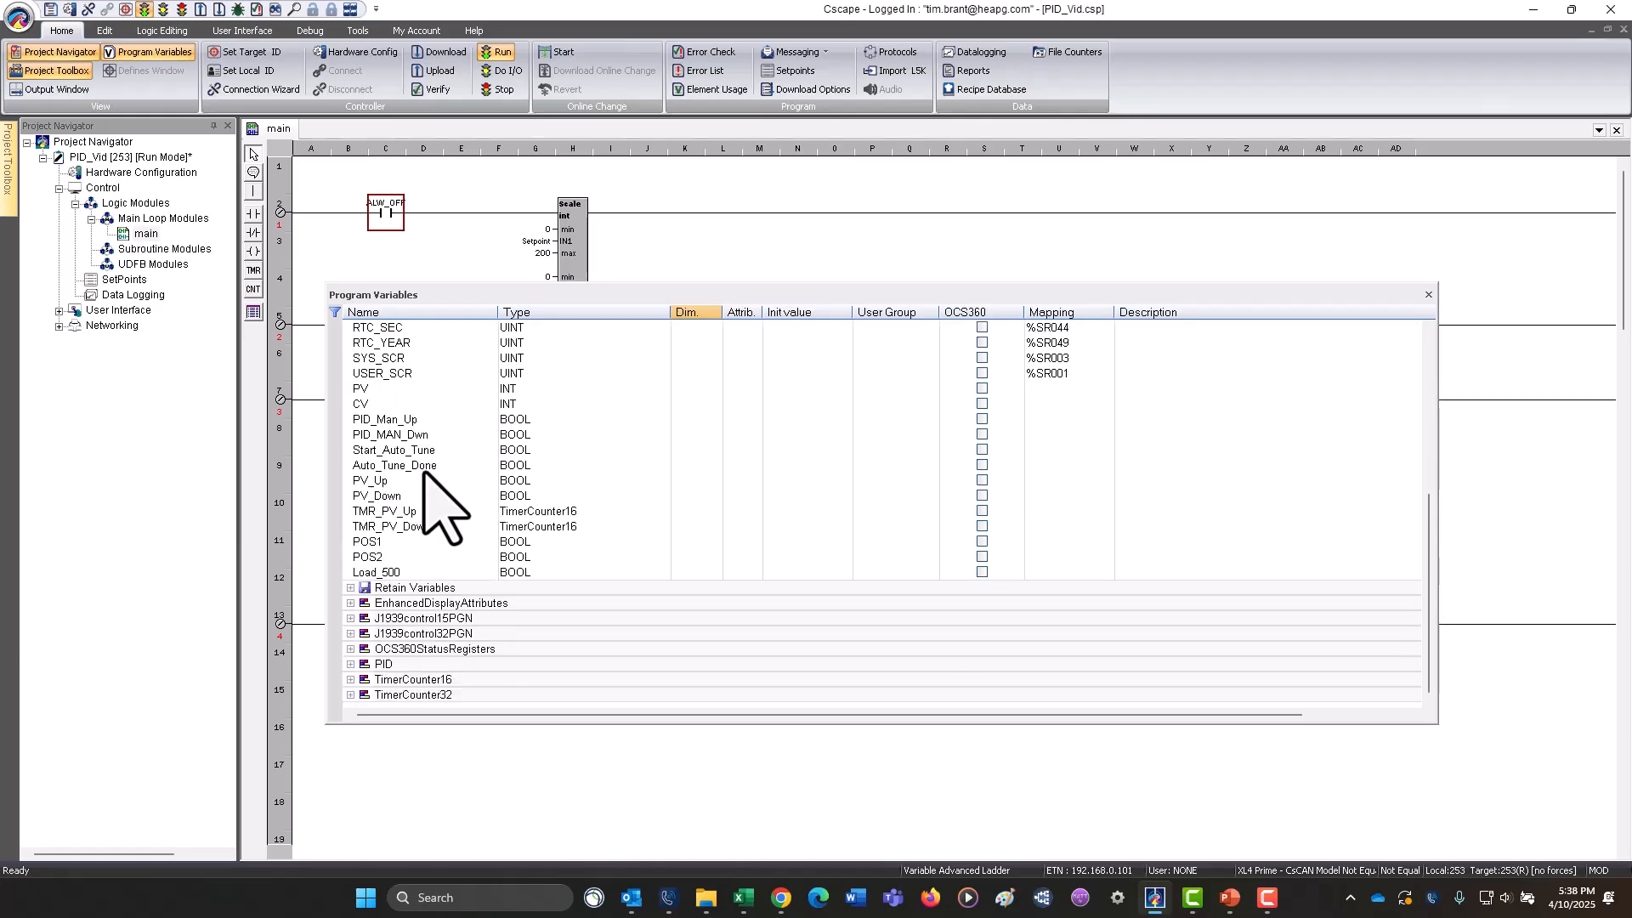
left_click(368, 389)
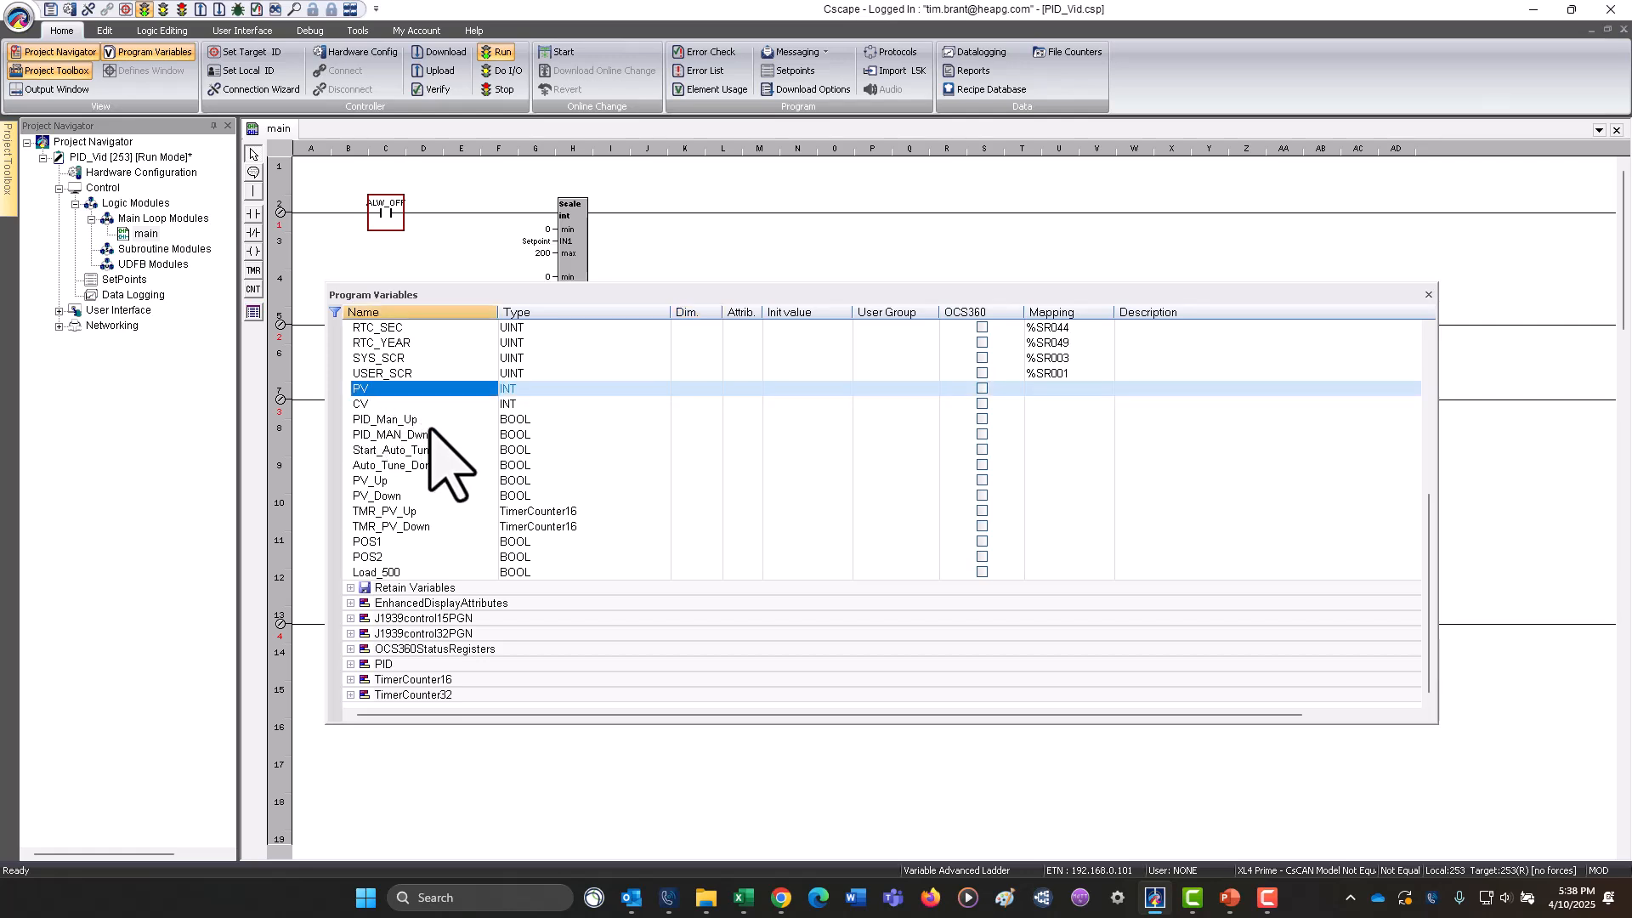
left_click_drag(428, 292, 731, 255)
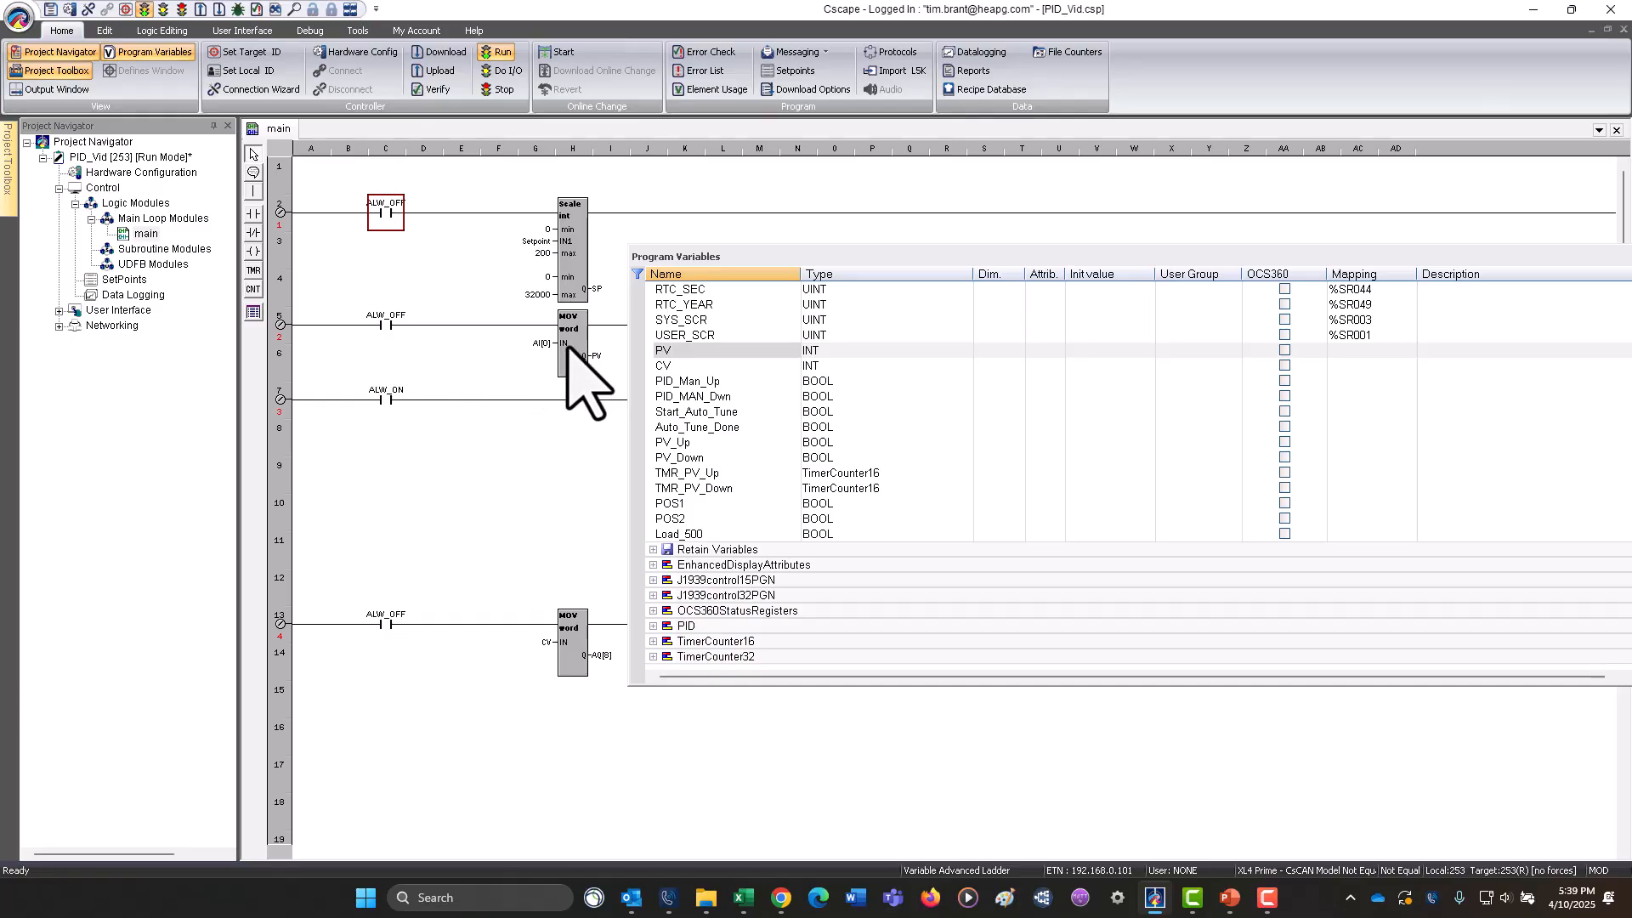
left_click(688, 365)
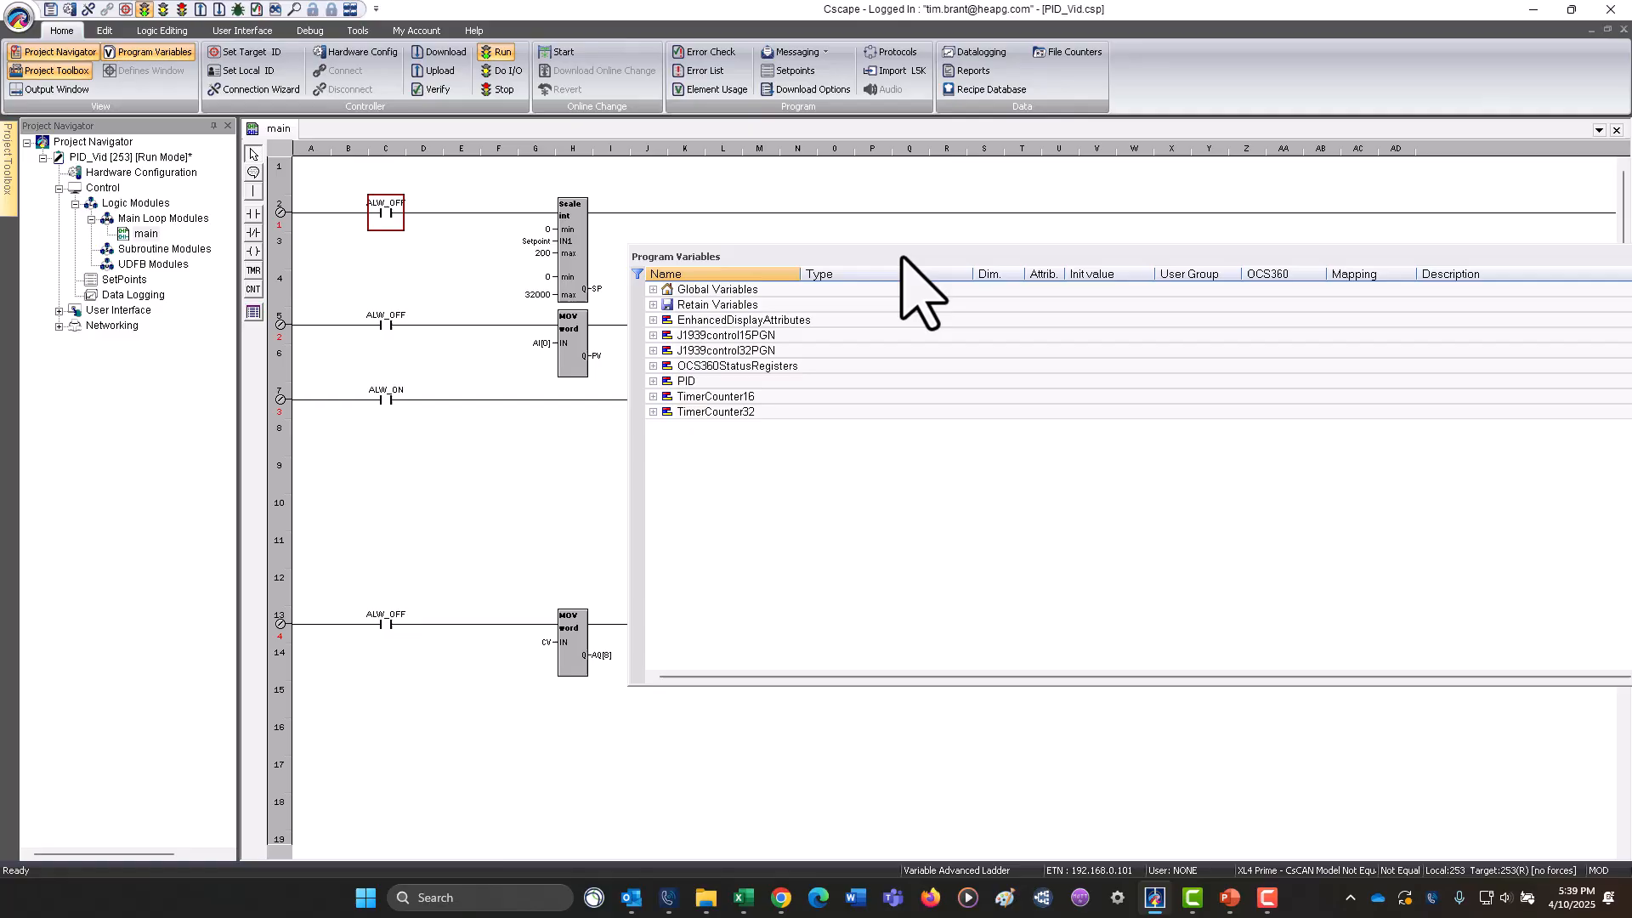
double_click(902, 257)
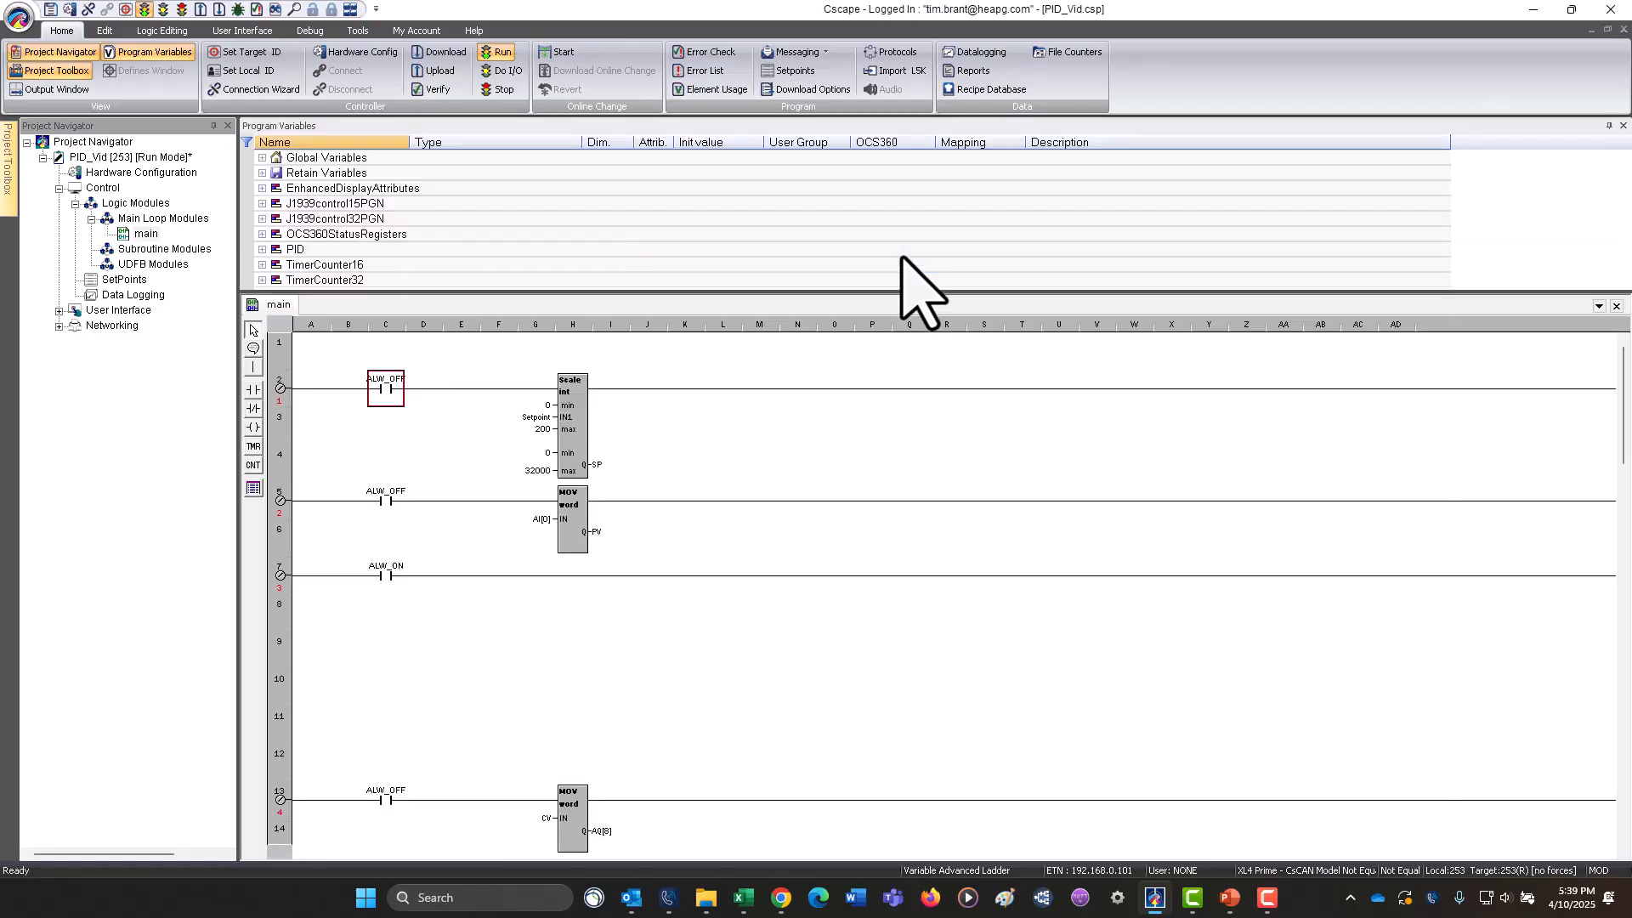
Place a PID Independent block on the ALW_ON rung and move the CV move rung up to row 11, directly below it.
mouse_move(8, 168)
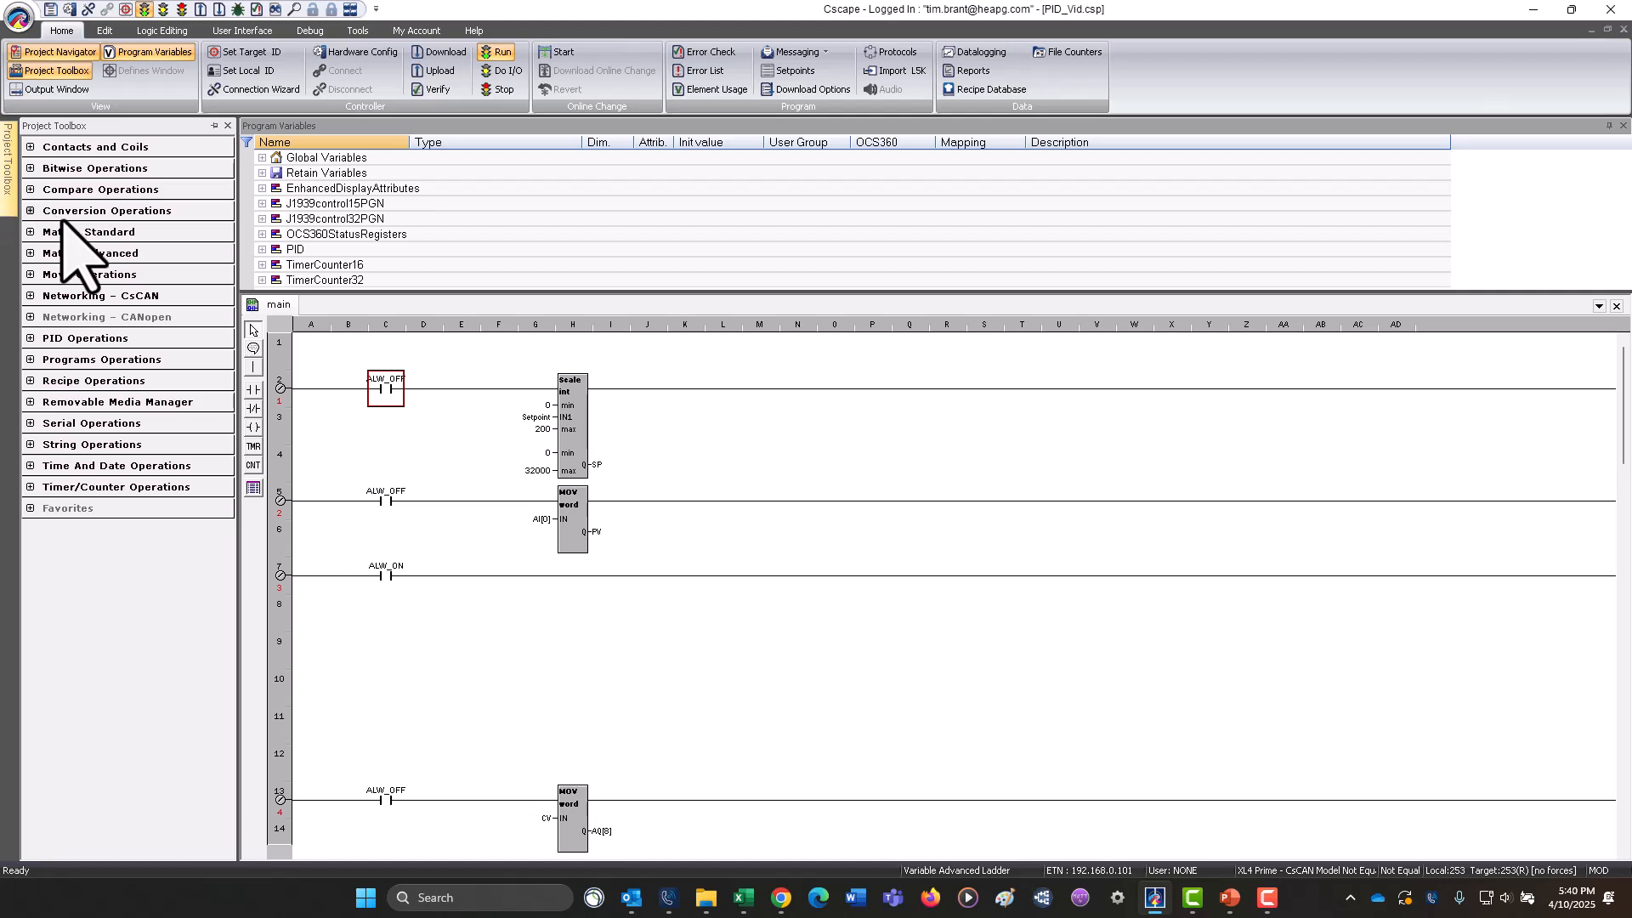
left_click(34, 338)
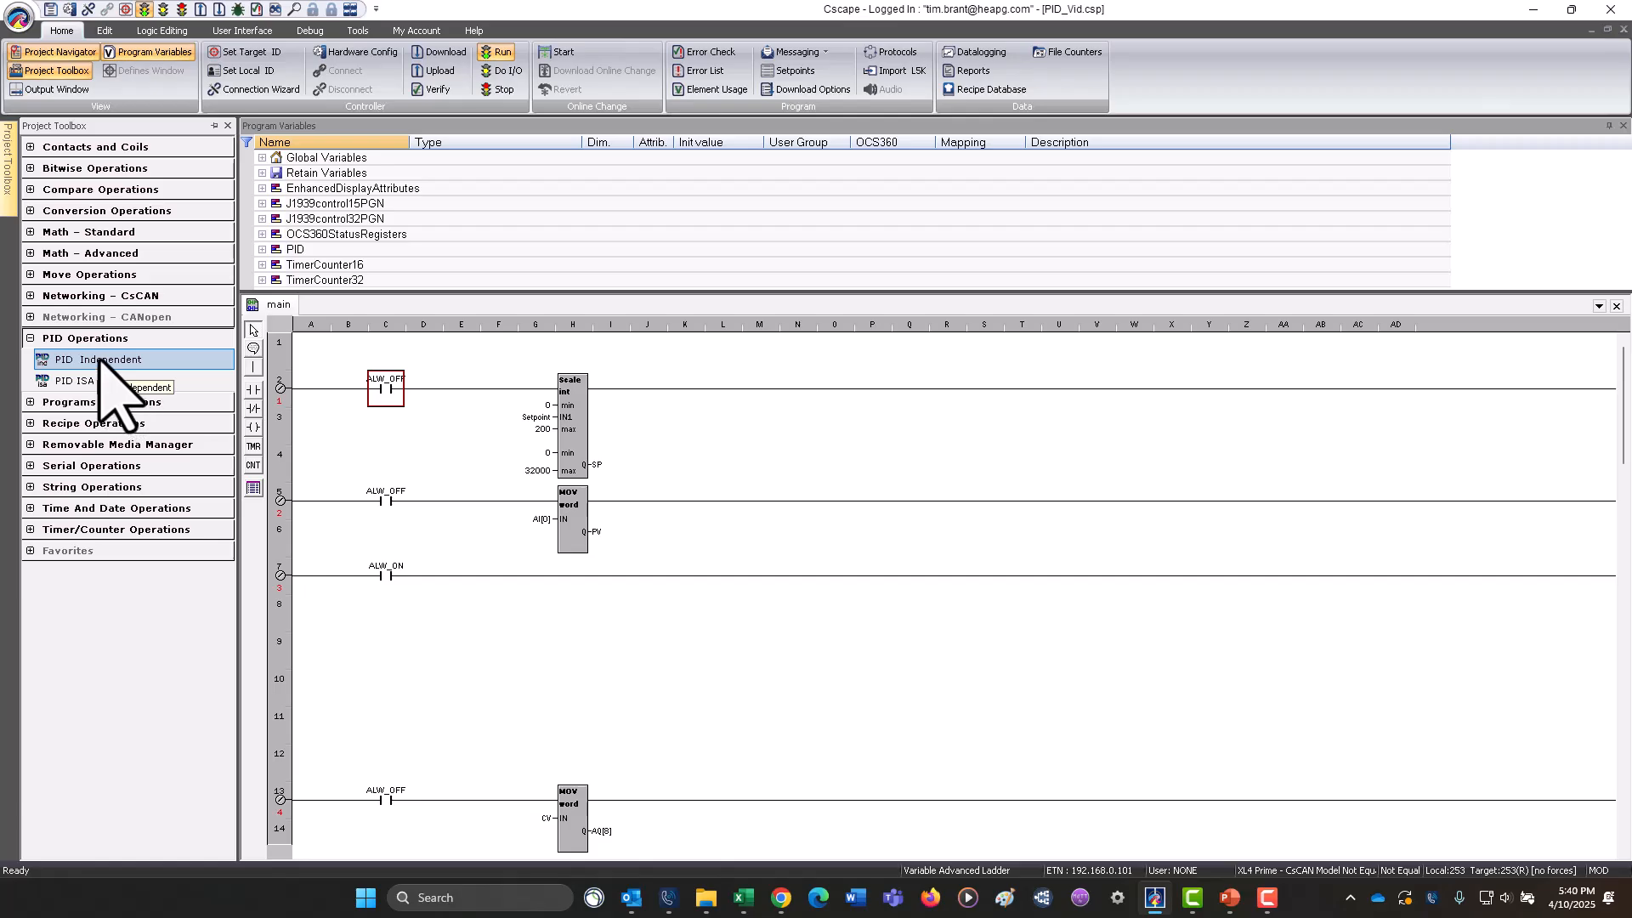
left_click_drag(101, 360, 535, 608)
scroll(475, 613, "down", 1)
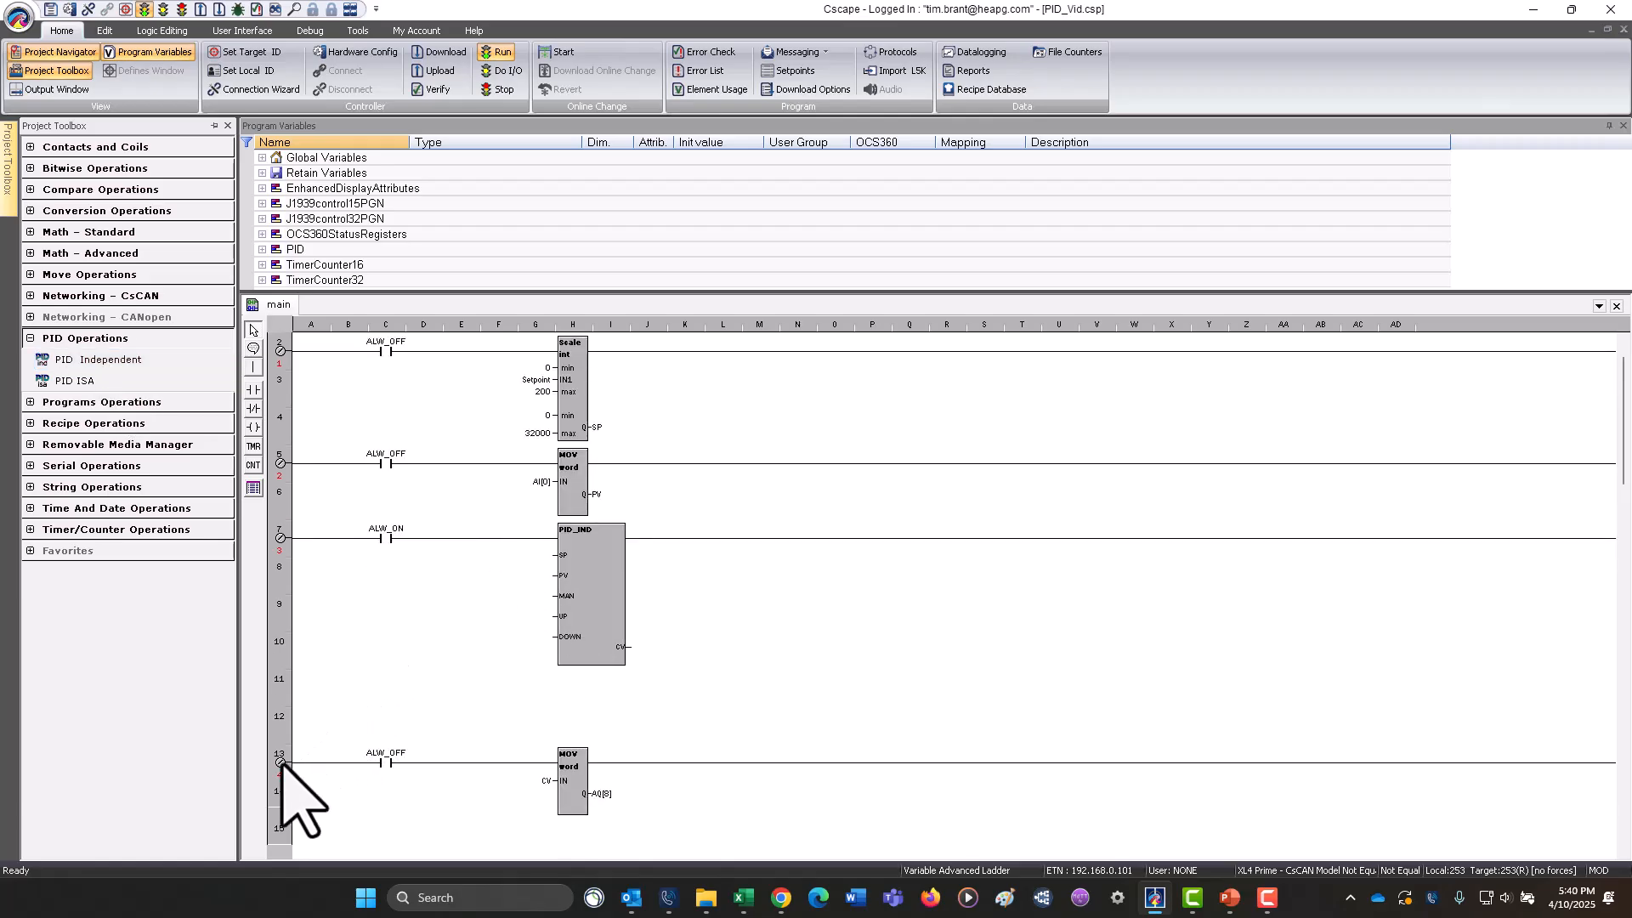
left_click_drag(282, 717, 287, 682)
scroll(831, 608, "down", 2)
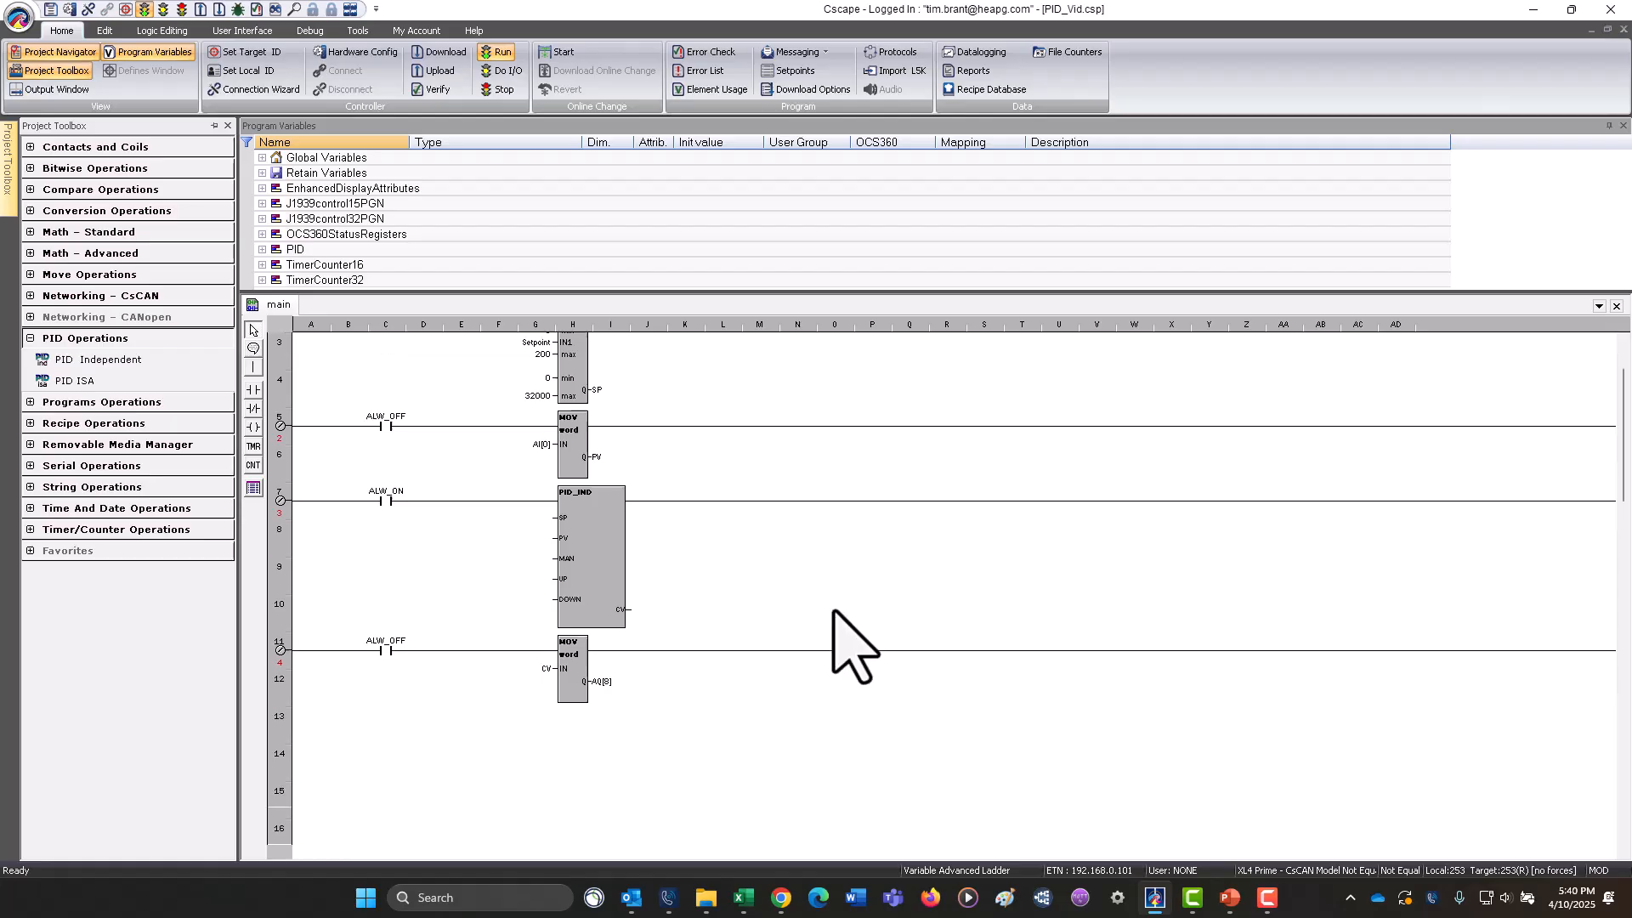
Open the new PID block's settings and assign the PID_Block variable as its PID address.
double_click(578, 501)
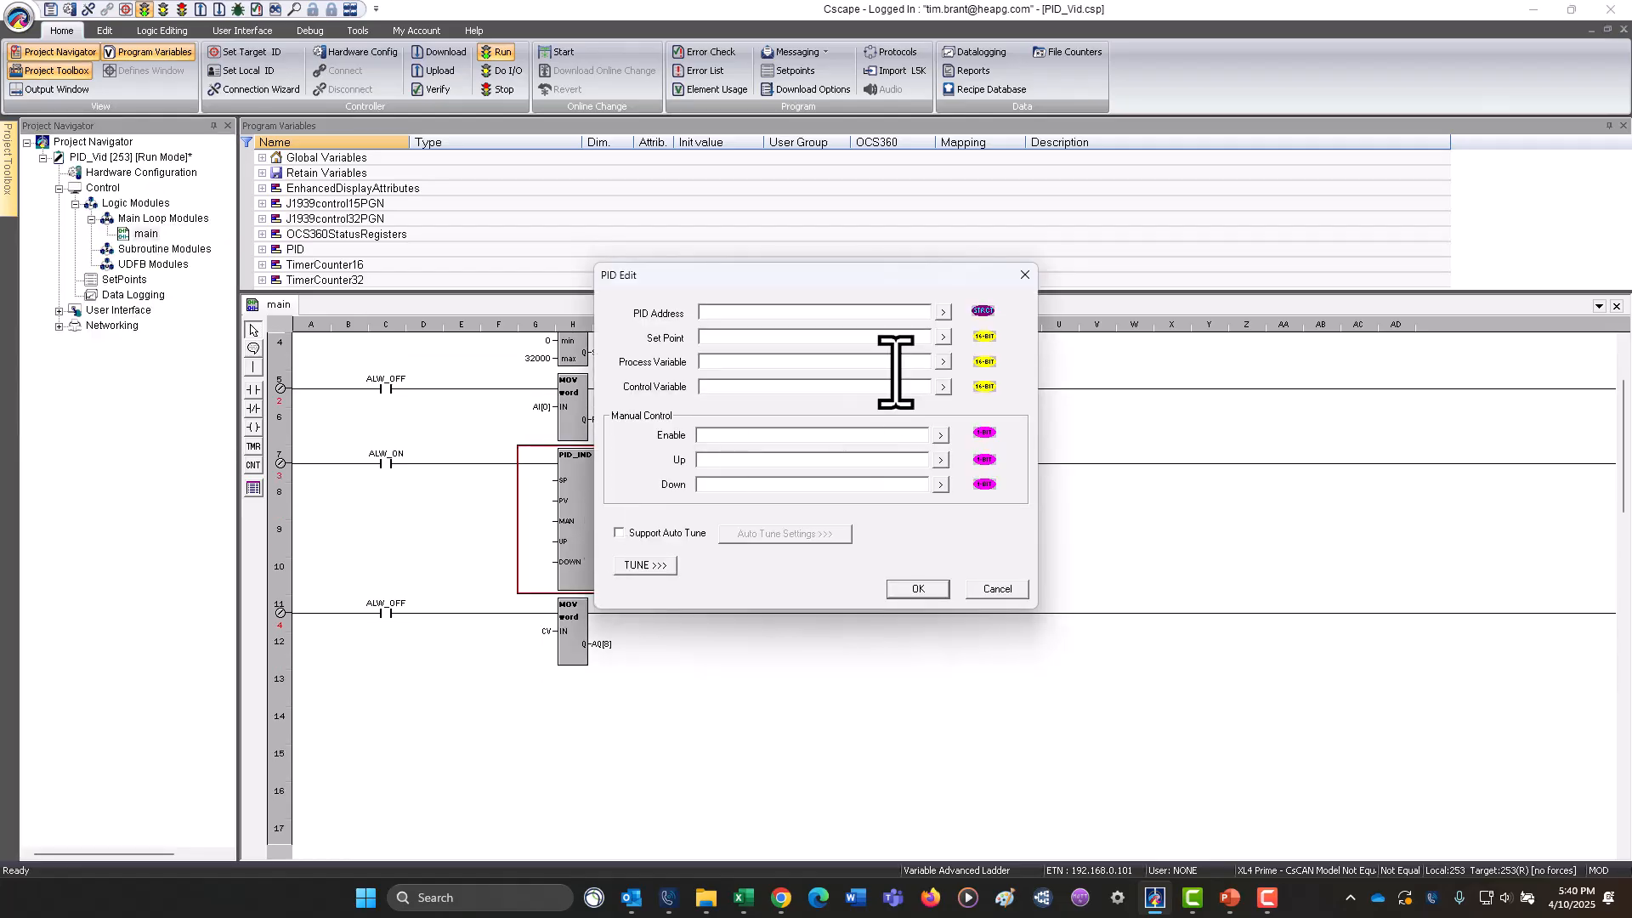
left_click(942, 312)
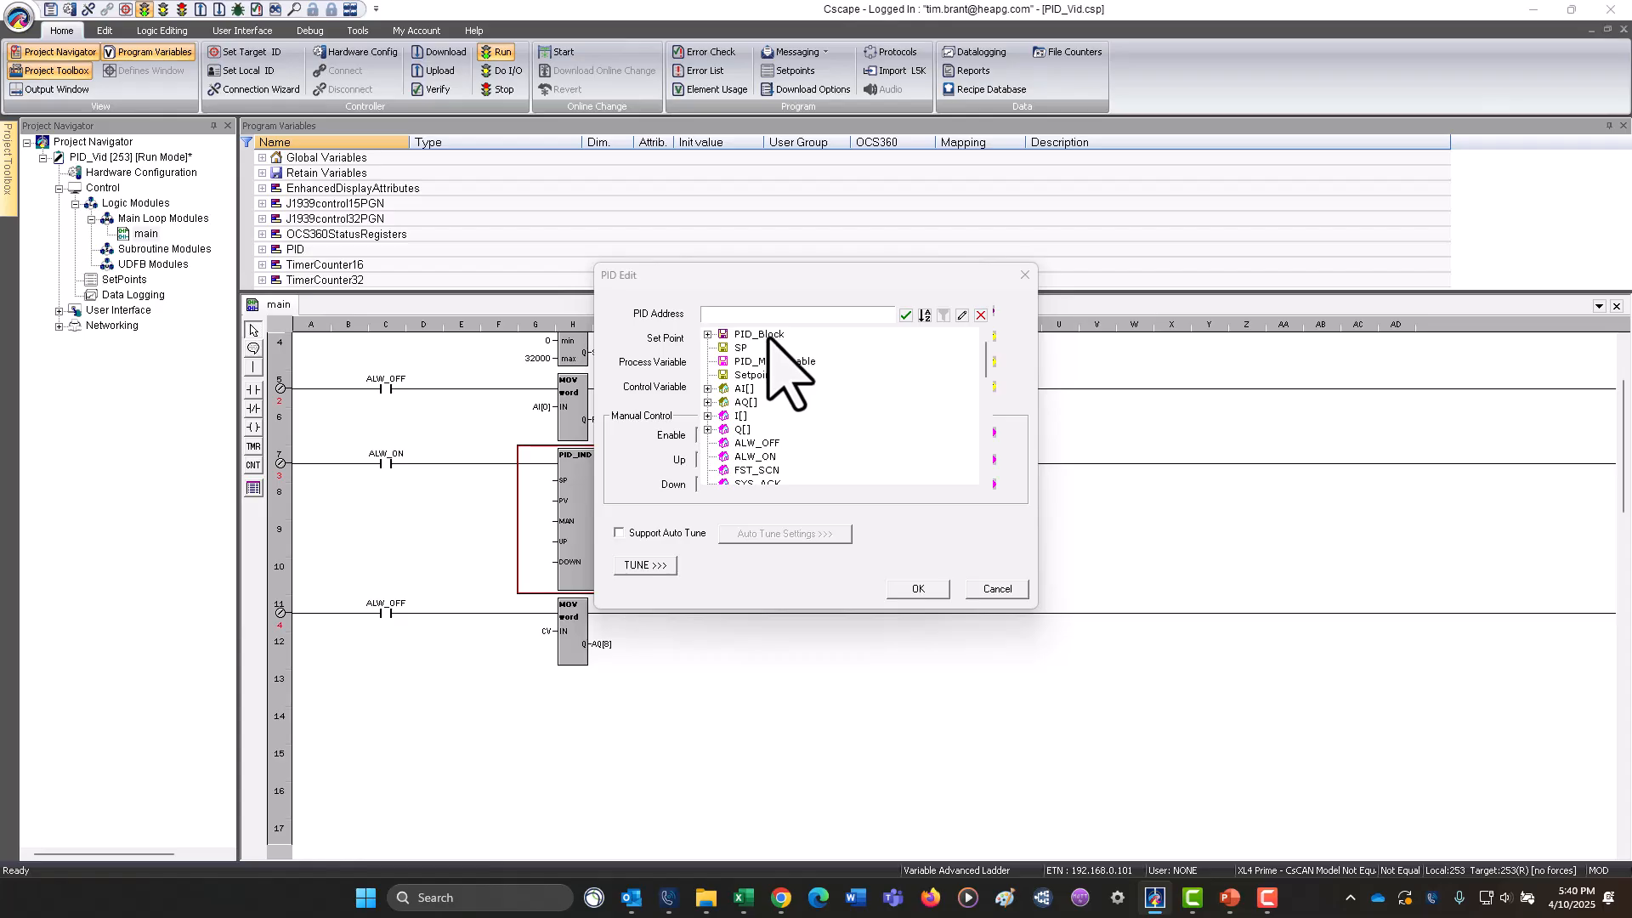
left_click(707, 334)
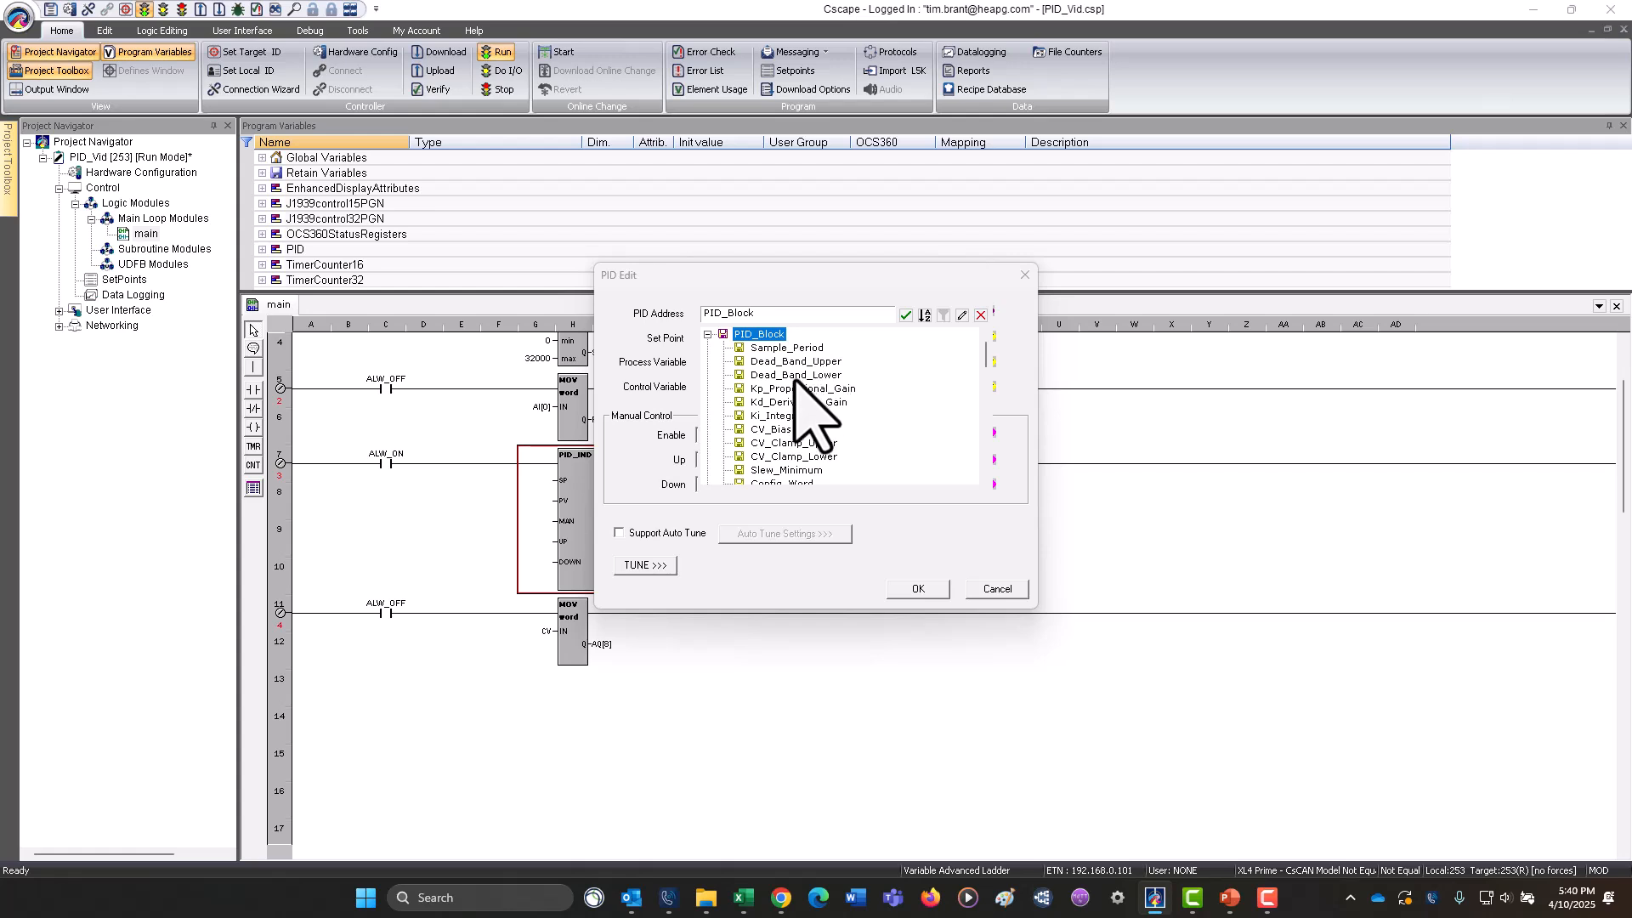
left_click(817, 374)
scroll(807, 400, "down", 2)
scroll(804, 408, "up", 2)
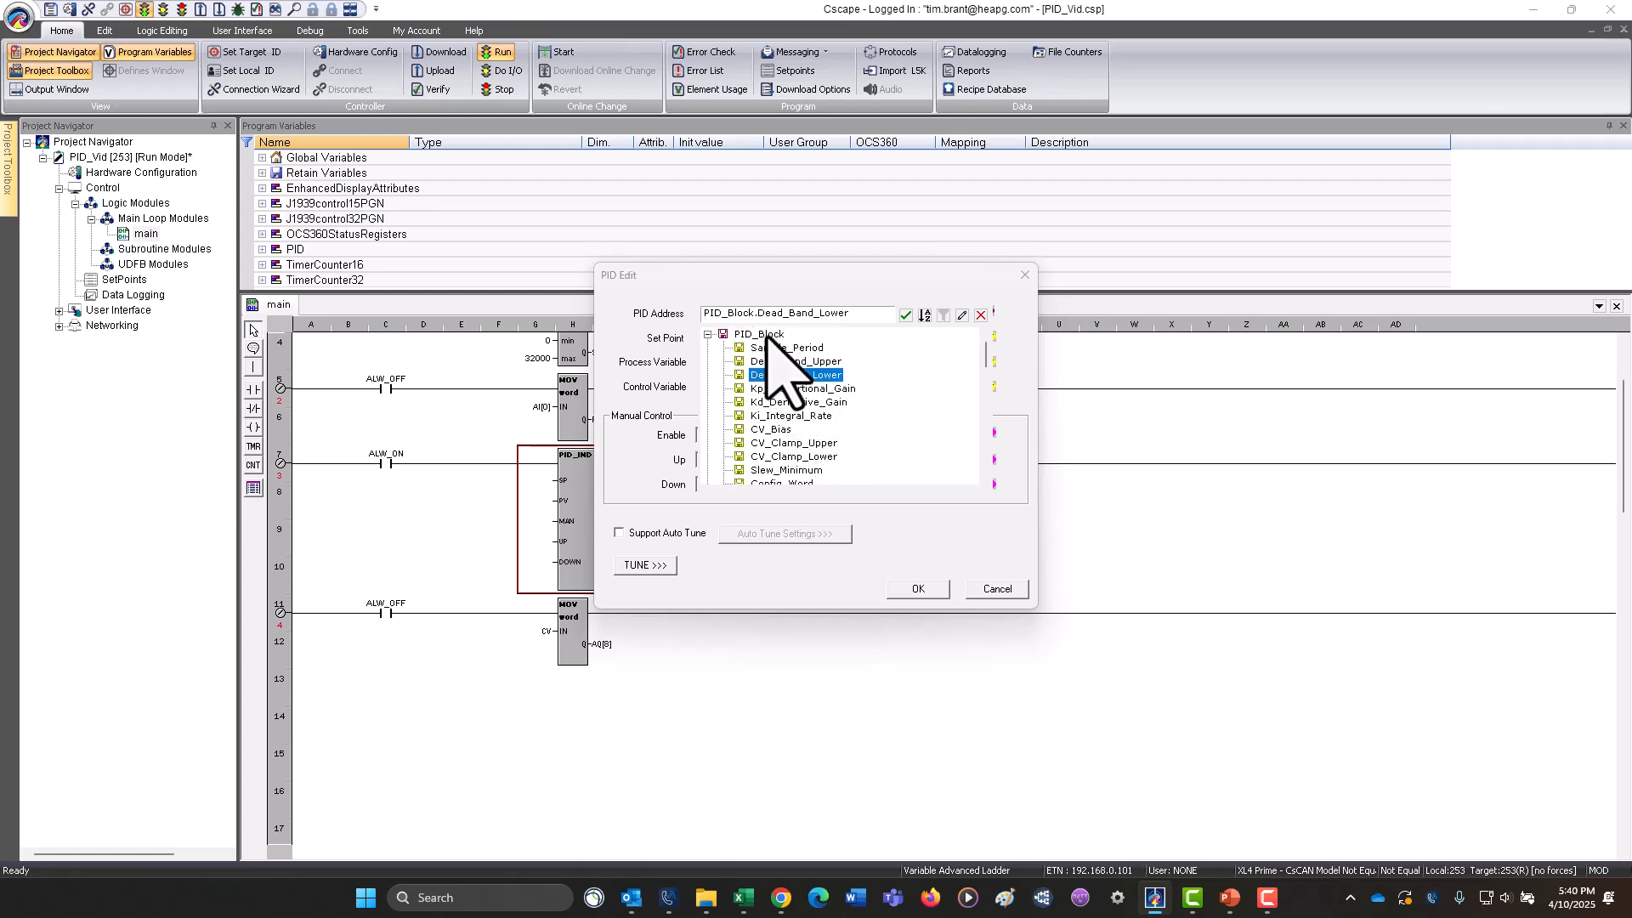
left_click(753, 334)
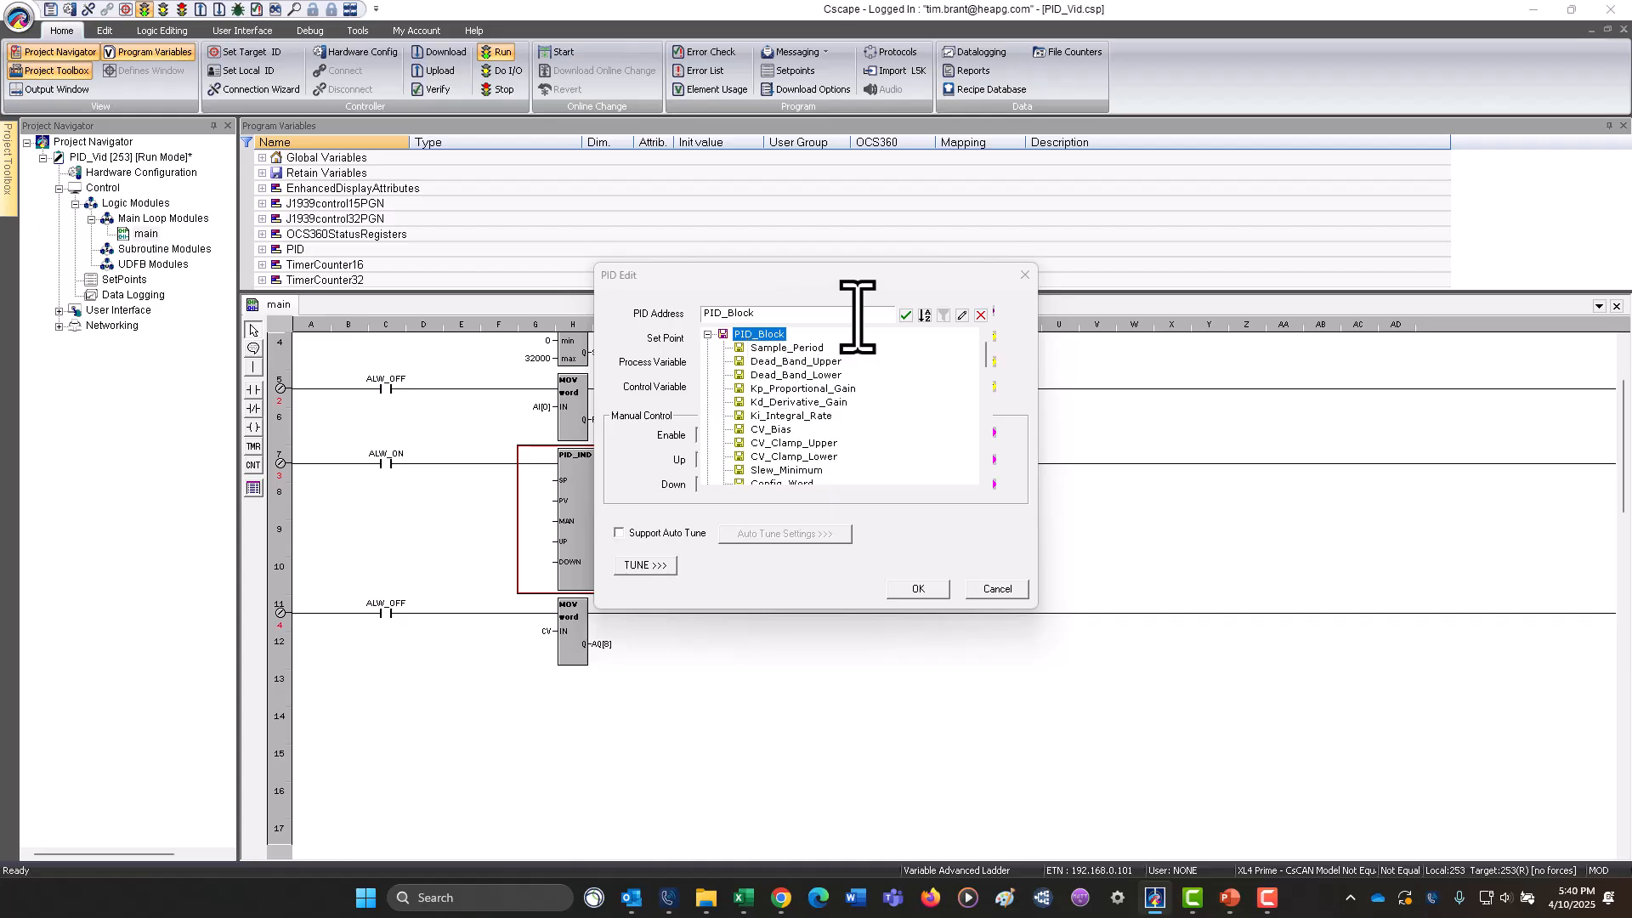
left_click(905, 315)
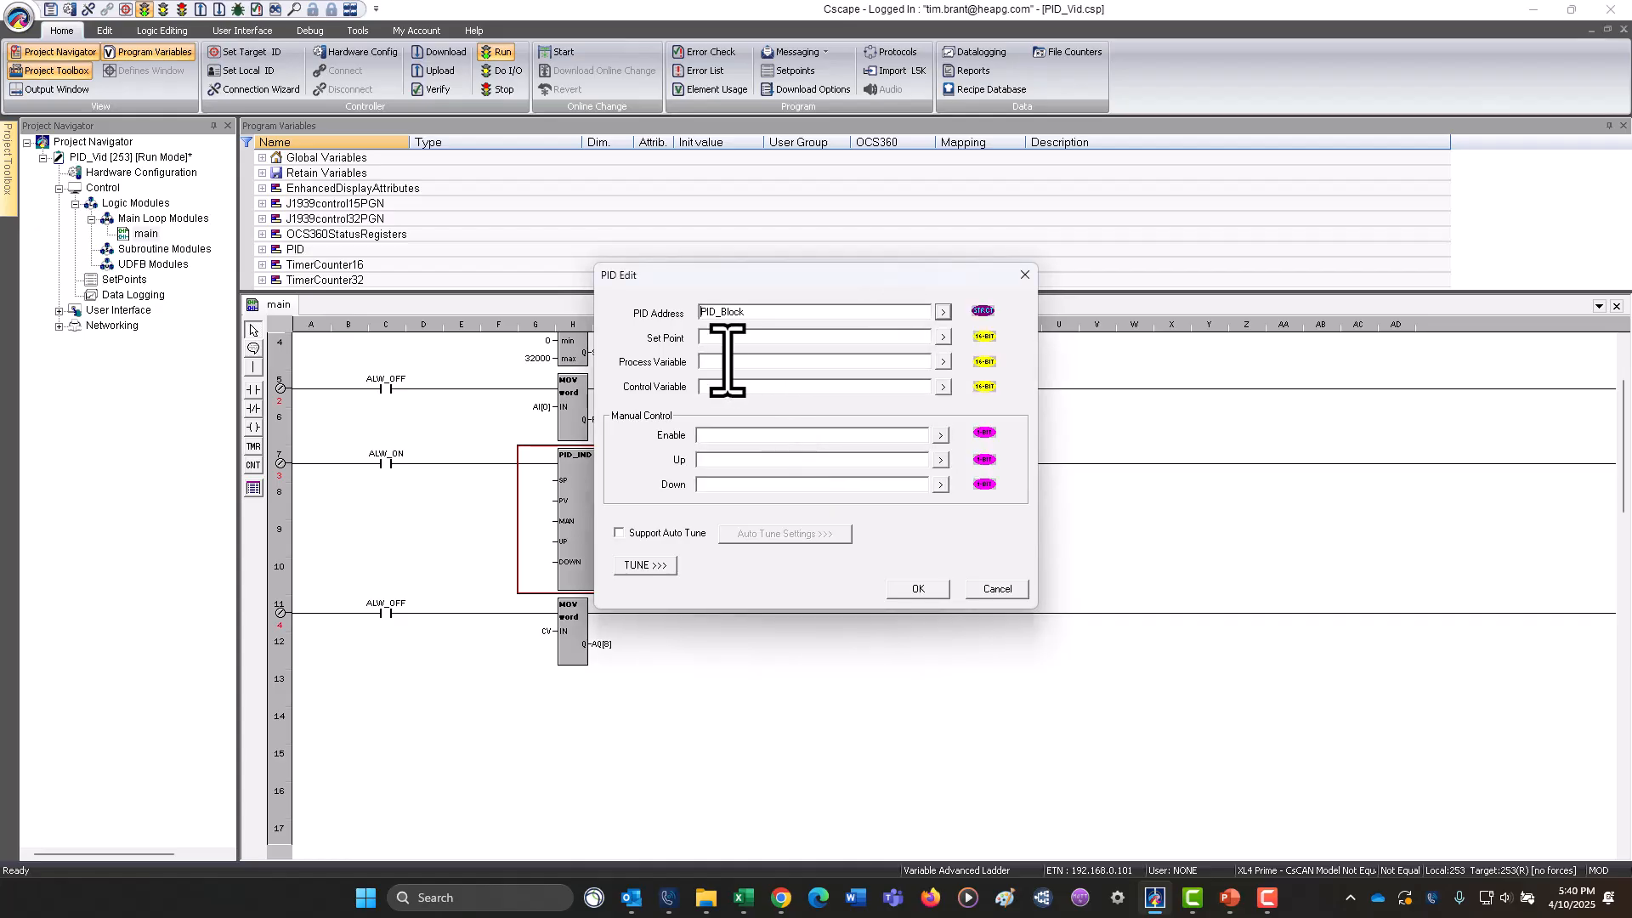
Assign SP as the PID set point, PV as the process variable and CV as the control variable.
left_click(942, 338)
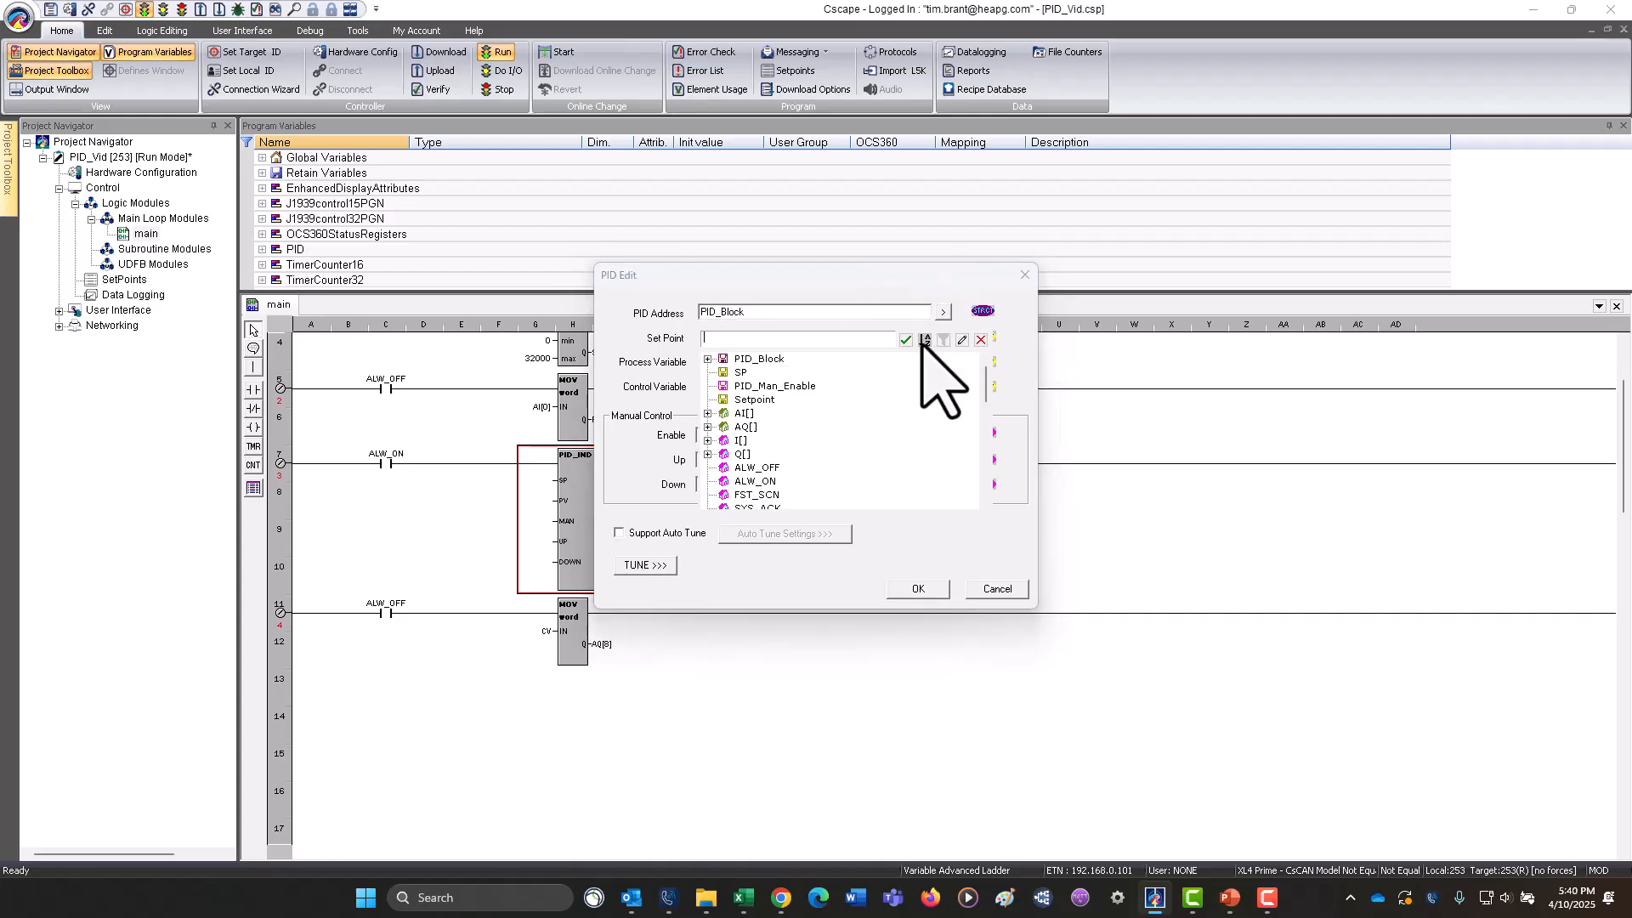
double_click(737, 374)
left_click(726, 364)
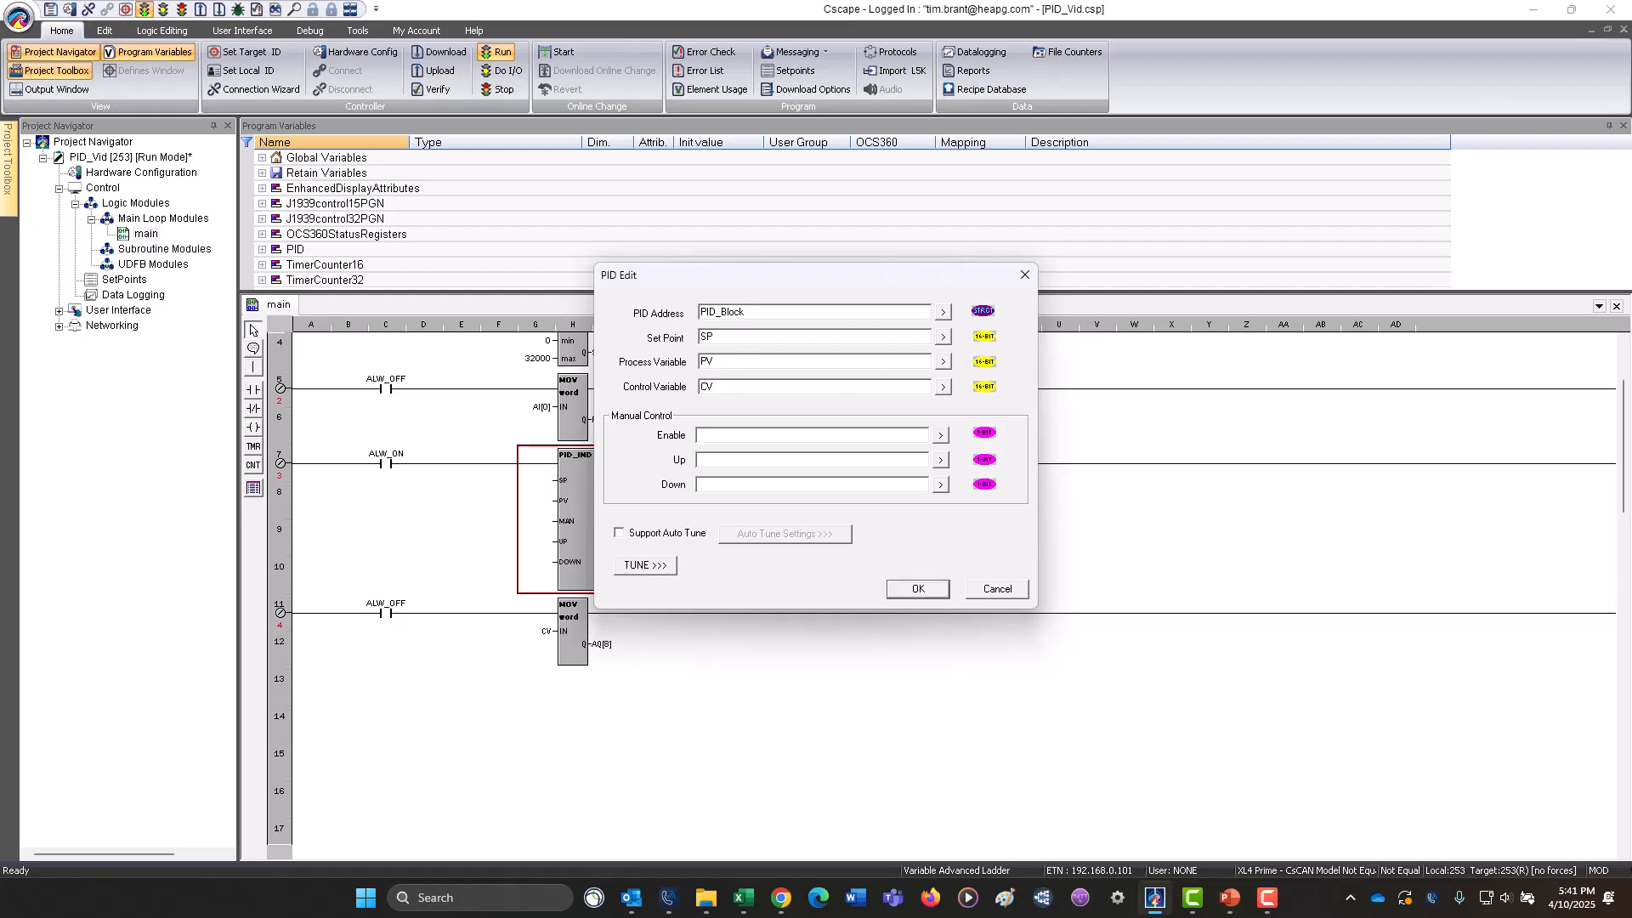
Assign the manual control variables: PID_Man_Enable for Enable, PID_Man_Up for Up and PID_MAN_Dwn for Down.
left_click(940, 435)
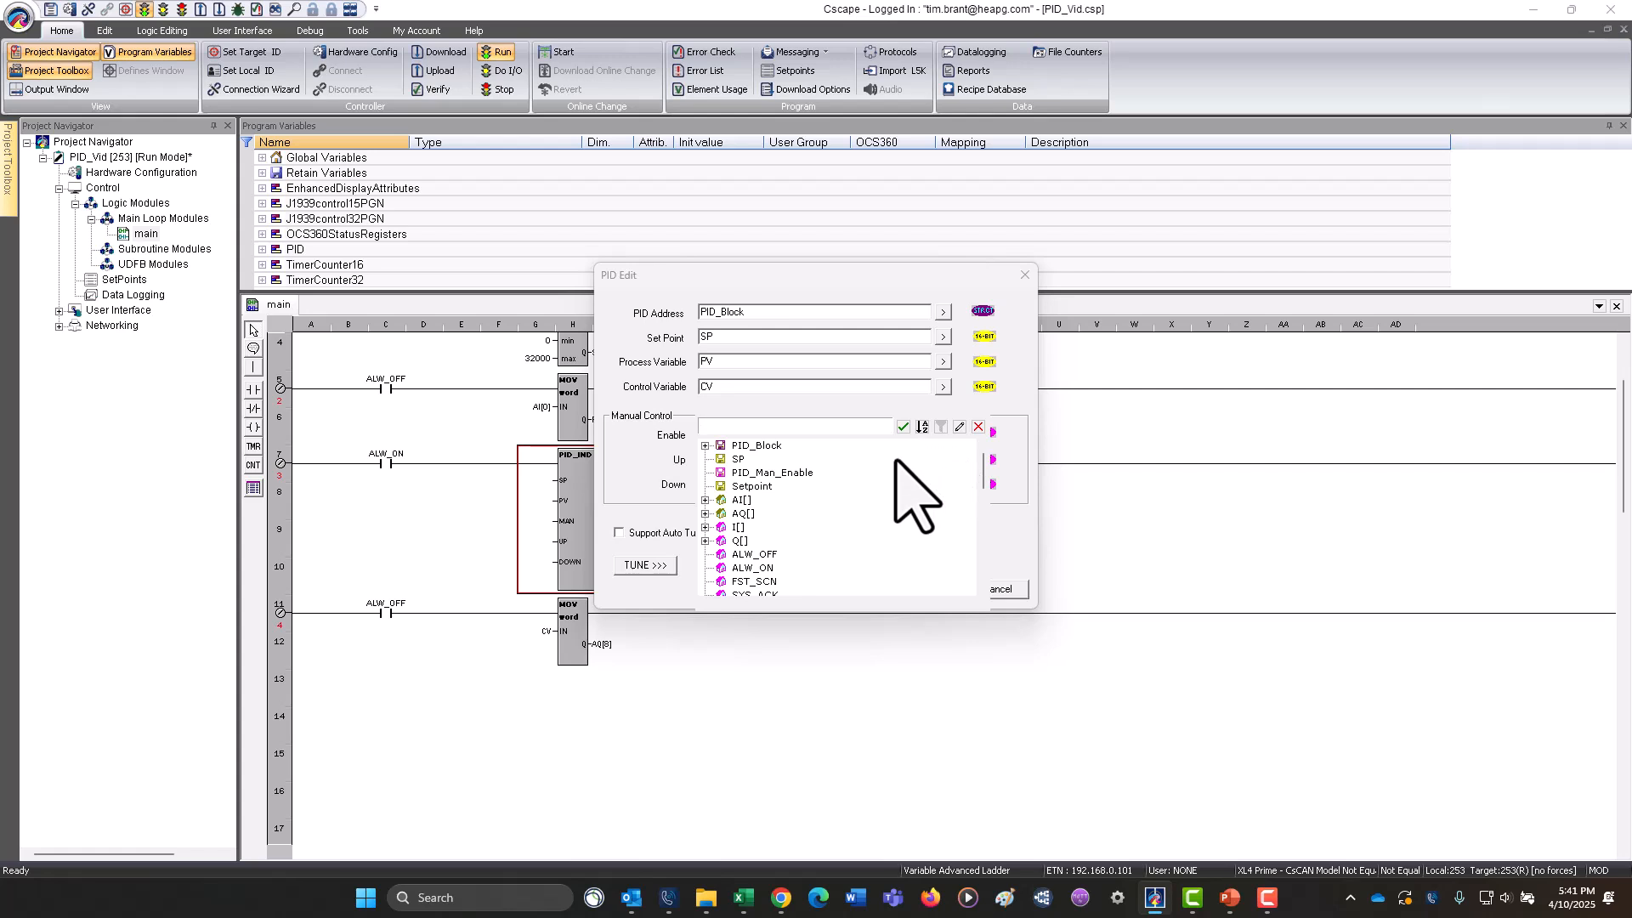
left_click(791, 473)
left_click(790, 474)
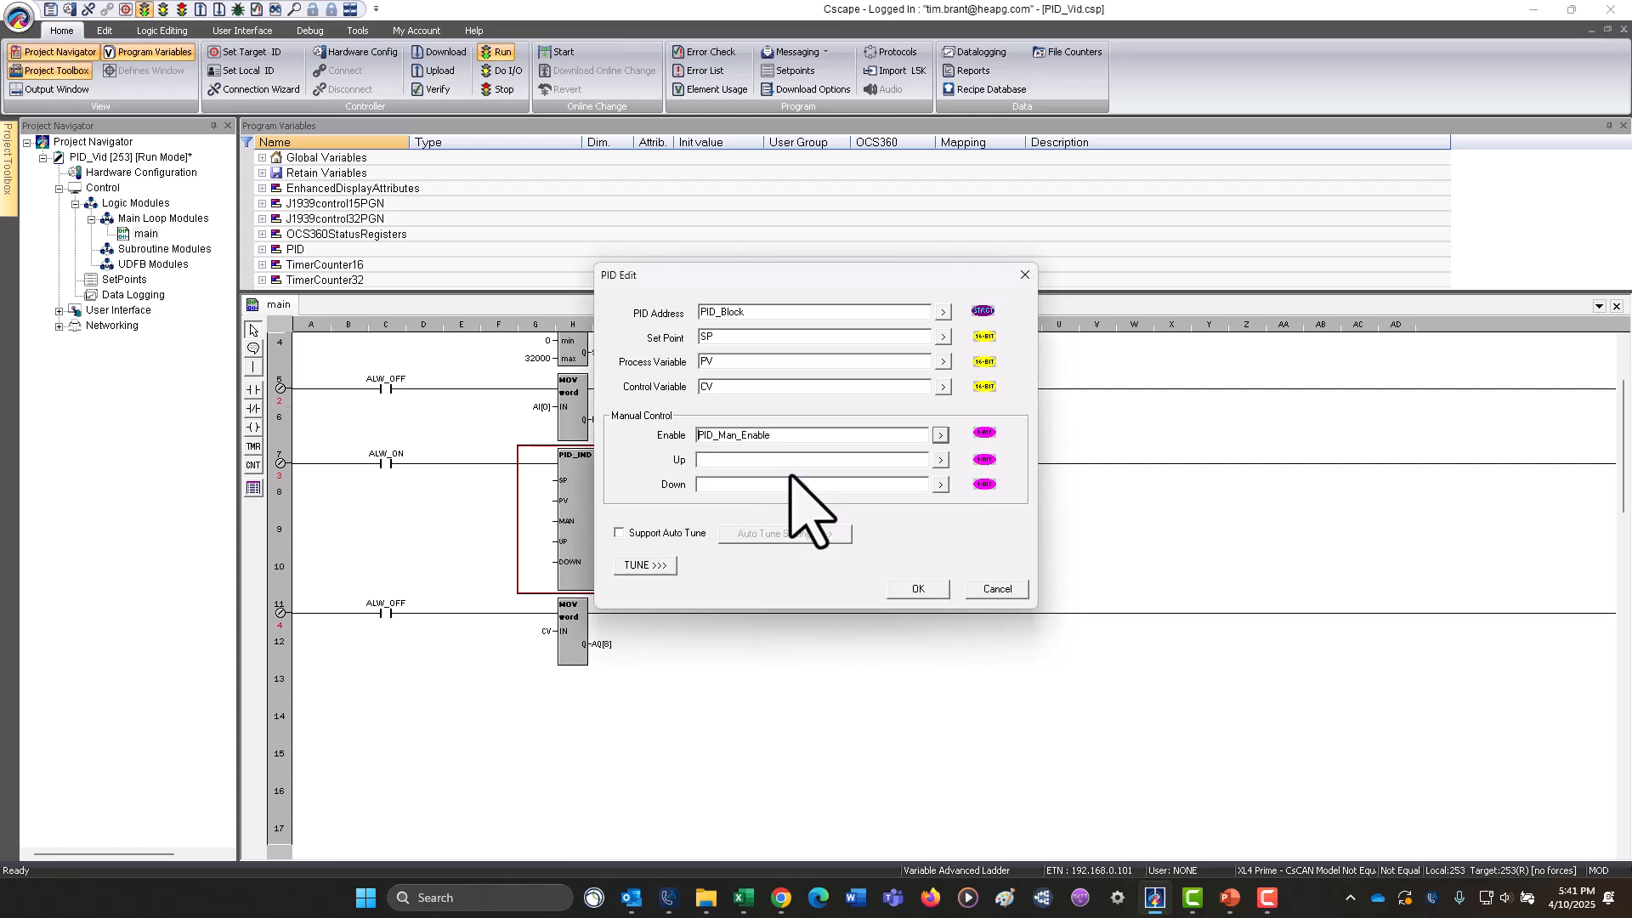
left_click(939, 460)
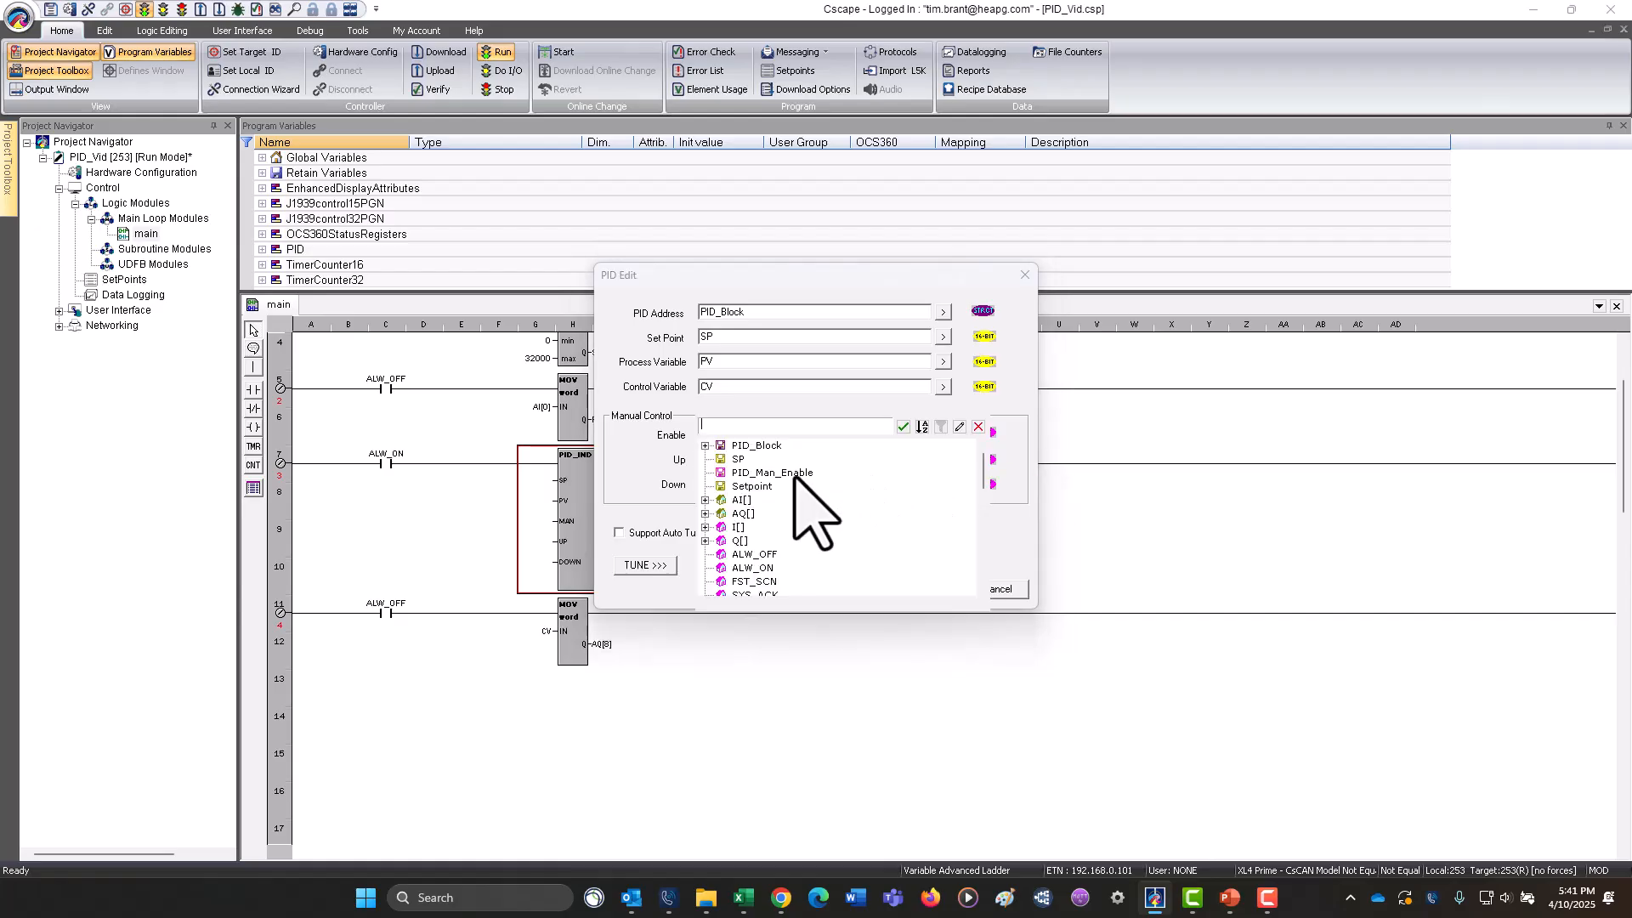
scroll(814, 548, "down", 10)
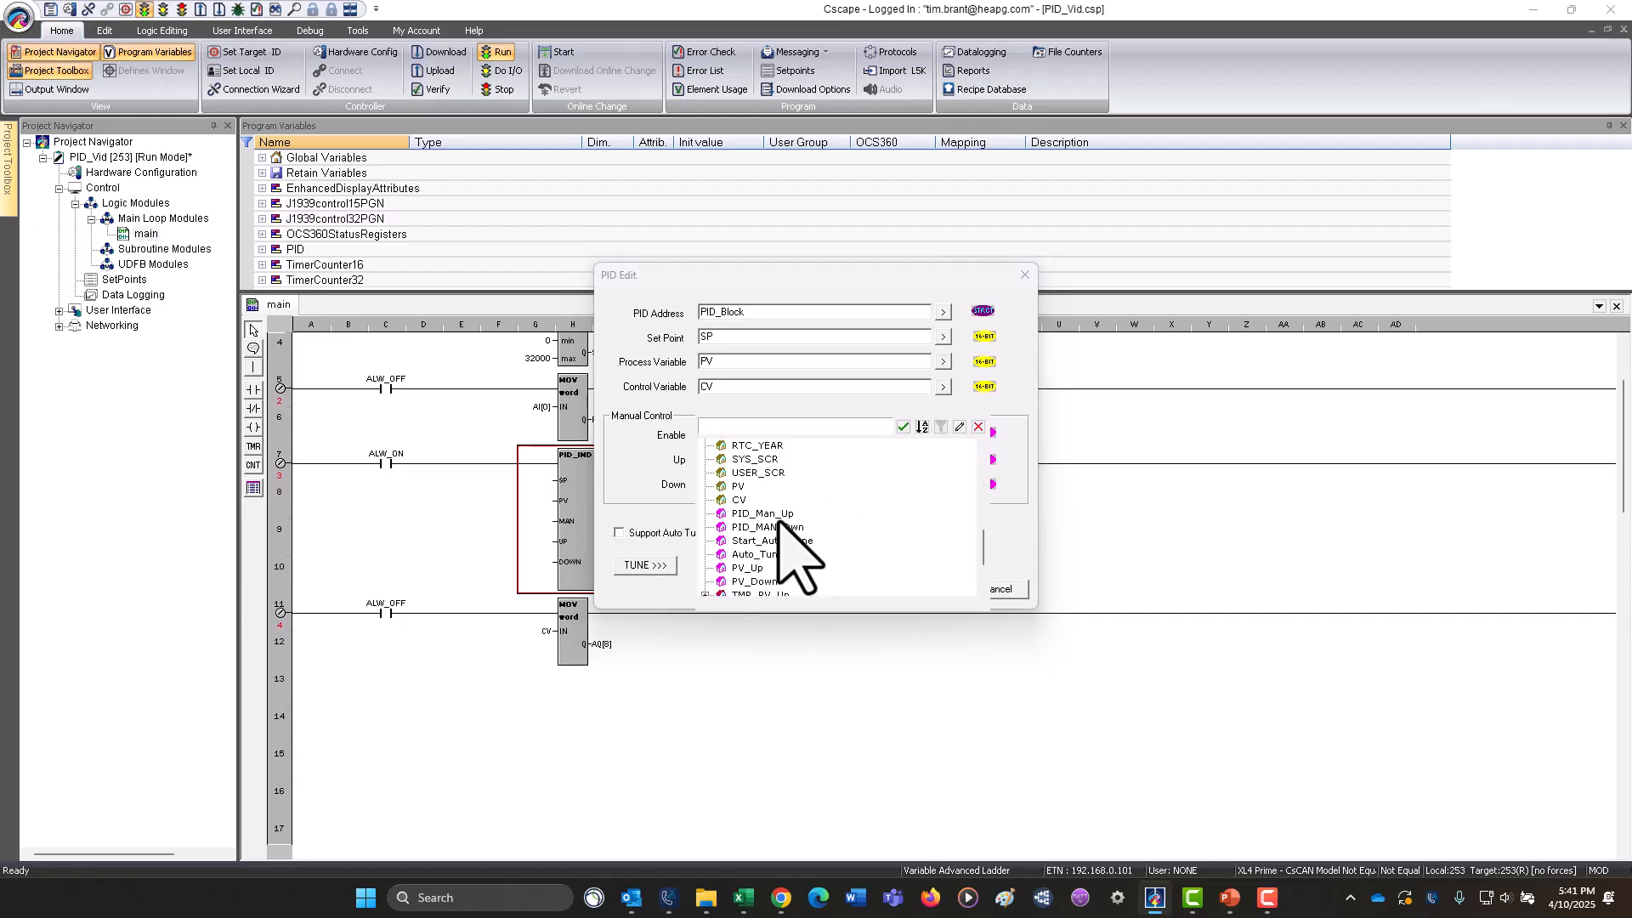
left_click(770, 513)
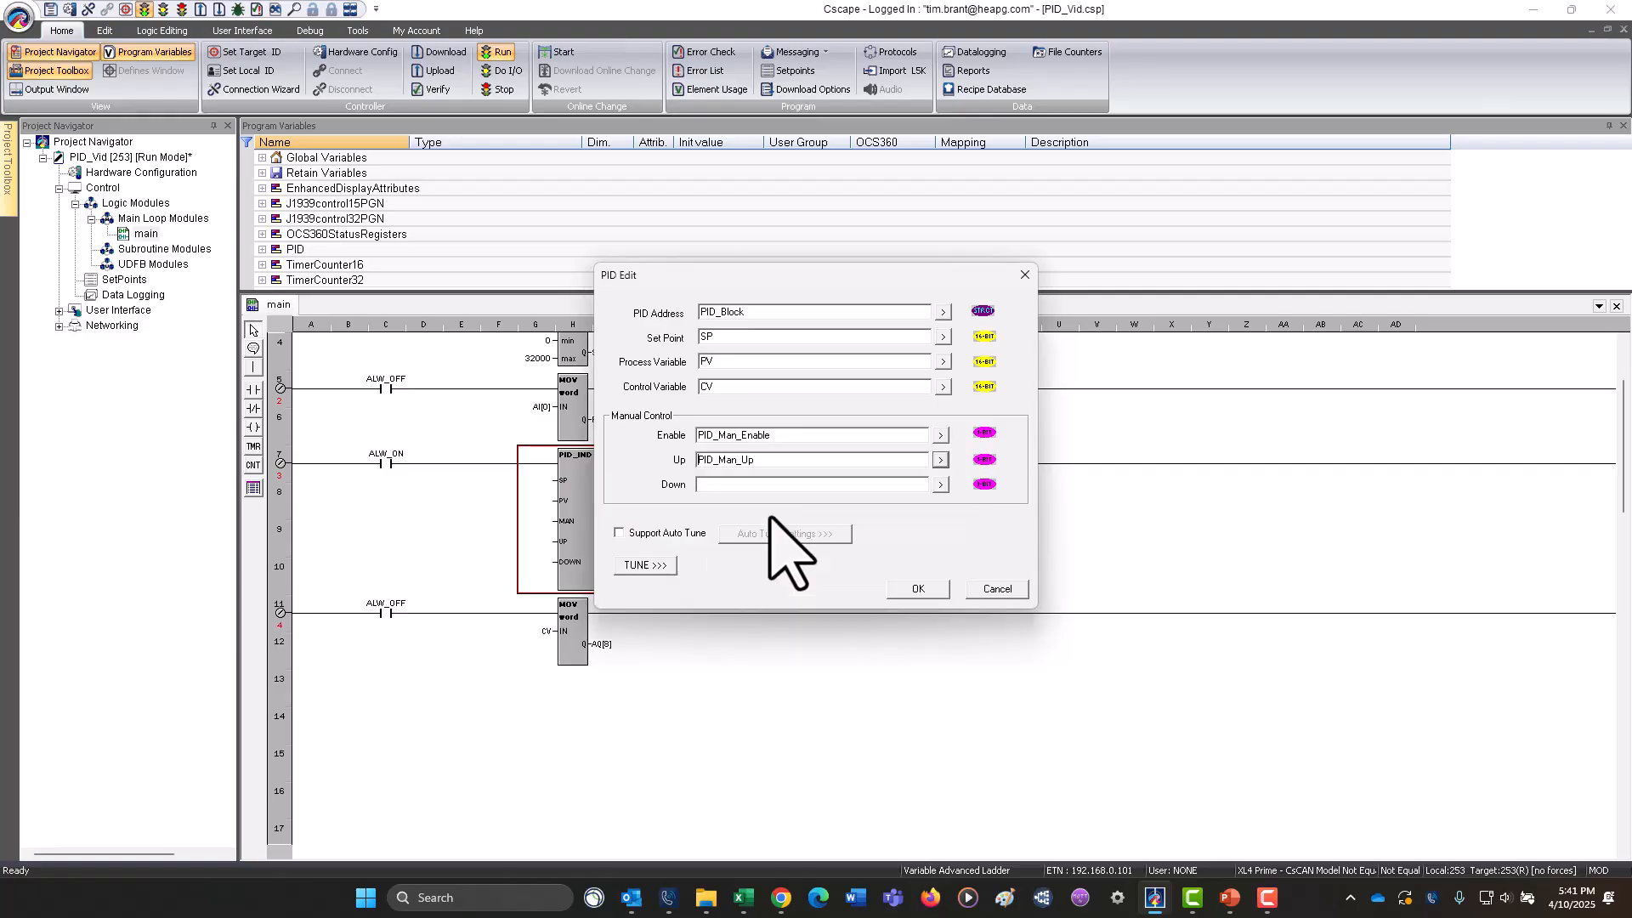
left_click(941, 483)
scroll(817, 497, "down", 10)
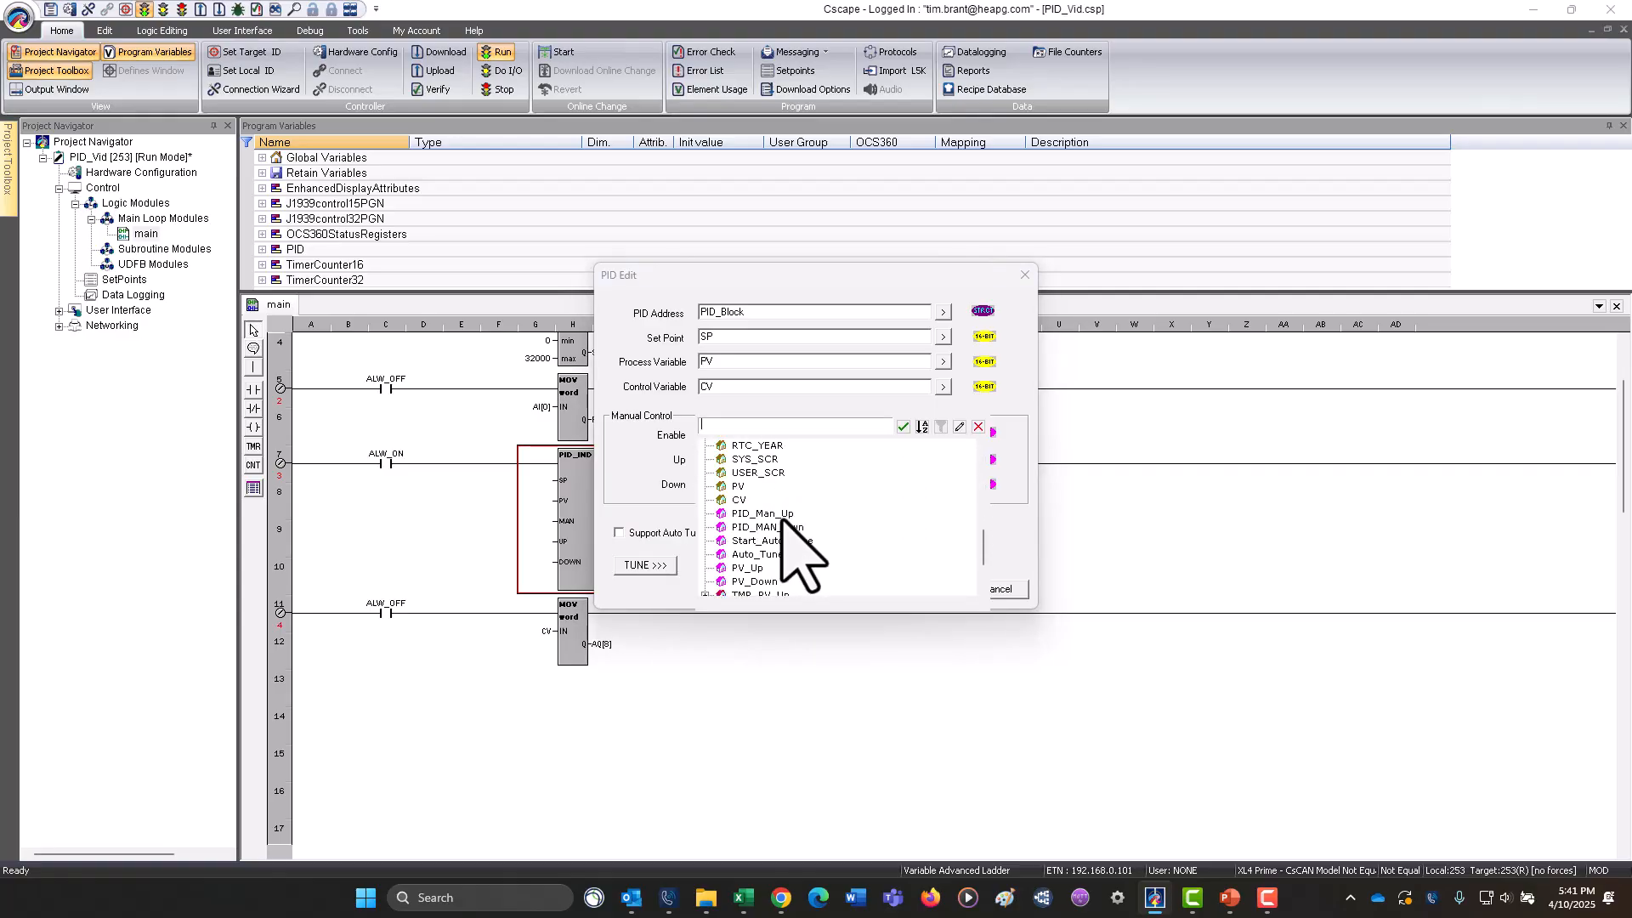
left_click(767, 527)
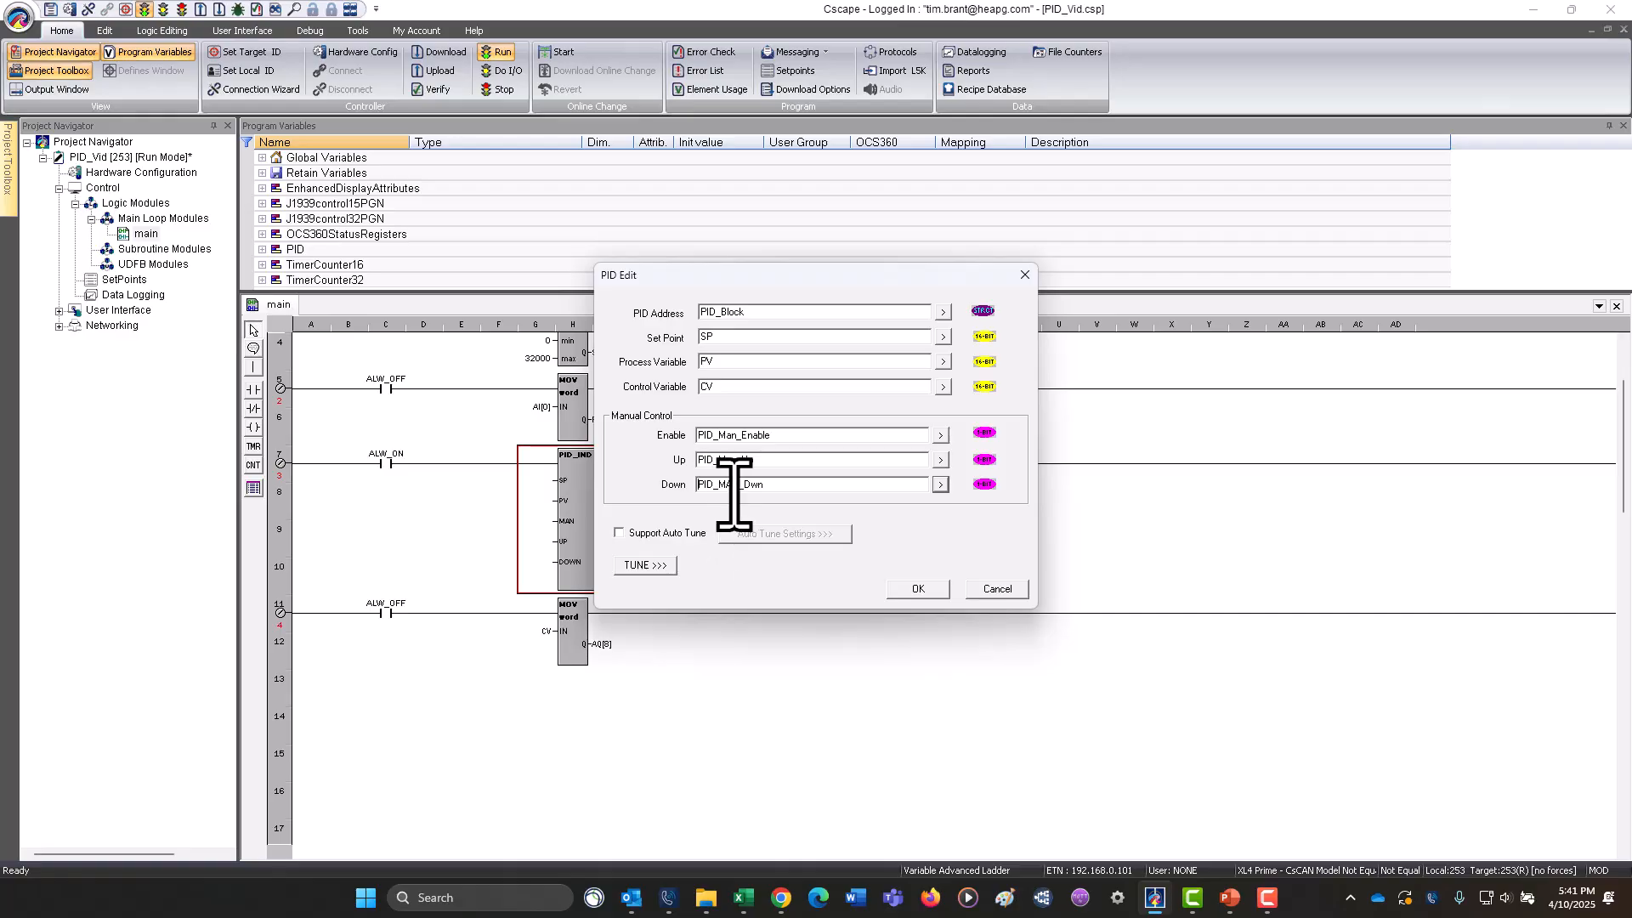
Enable auto tune support for the PID block and assign Start_Auto_Tune as the Start Auto Tune address.
left_click(619, 534)
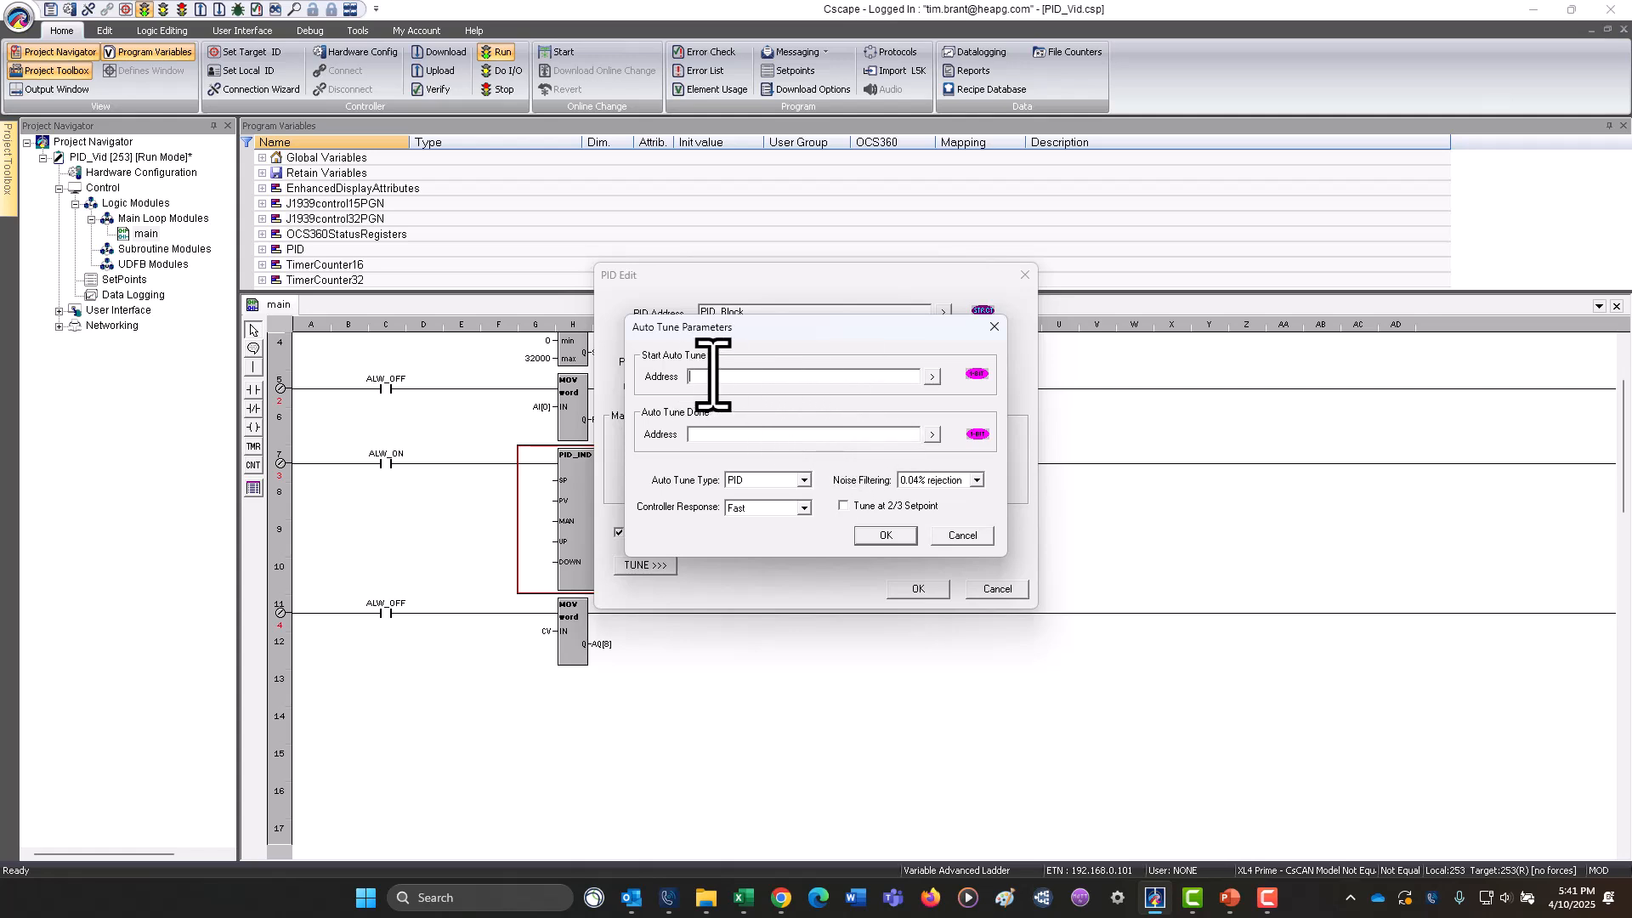
left_click(929, 376)
scroll(812, 472, "down", 5)
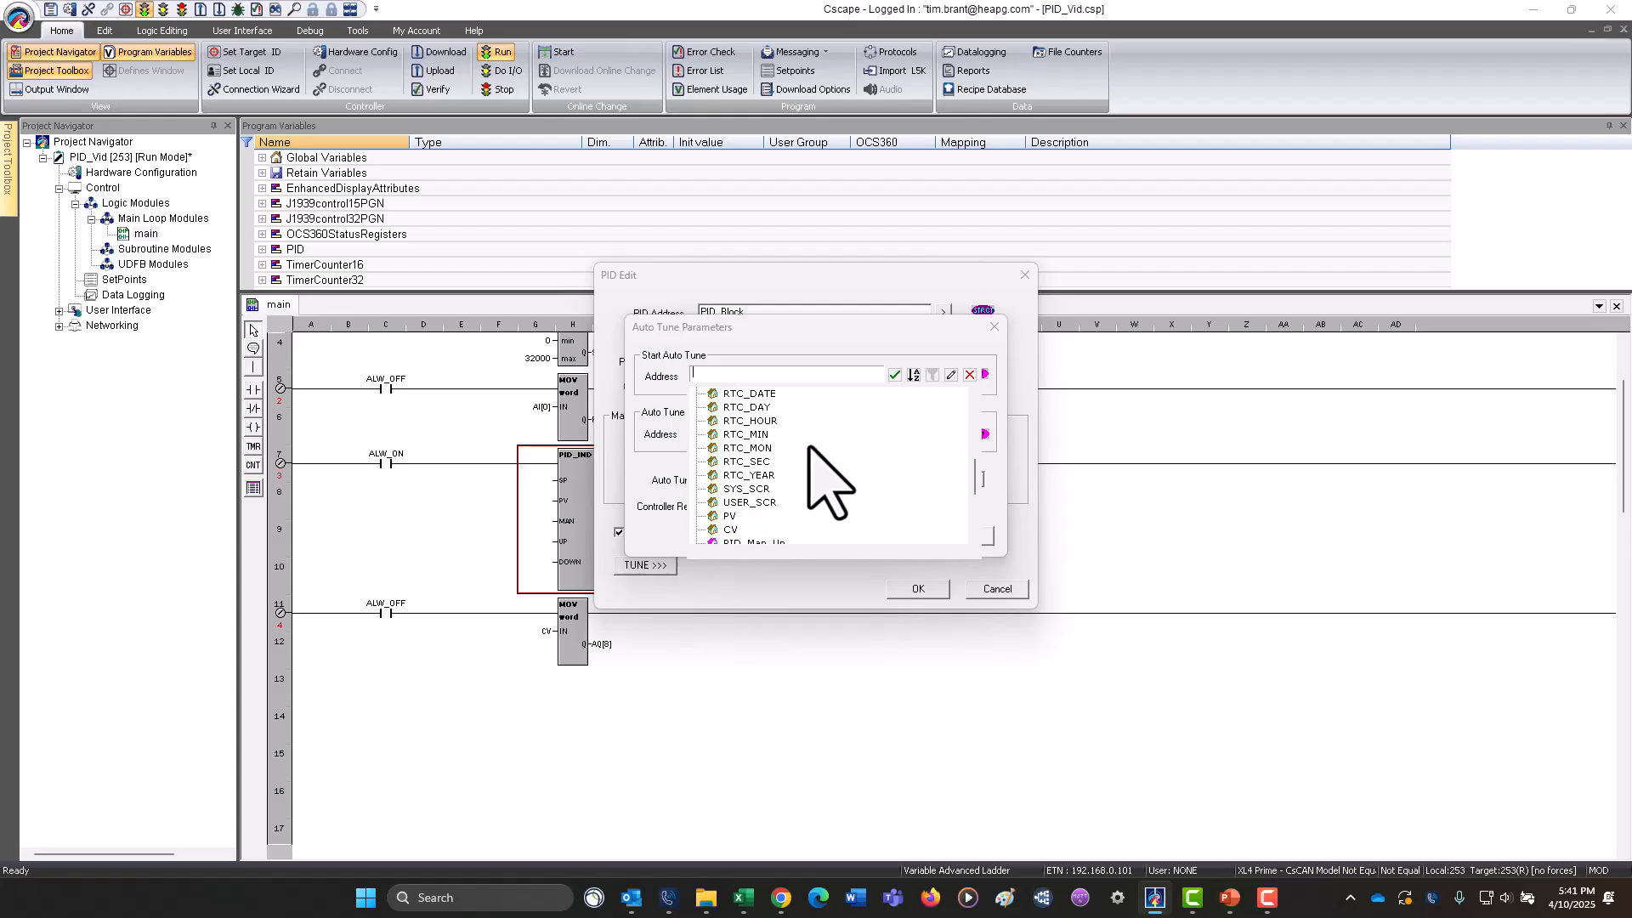
scroll(809, 446, "down", 3)
scroll(809, 448, "down", 1)
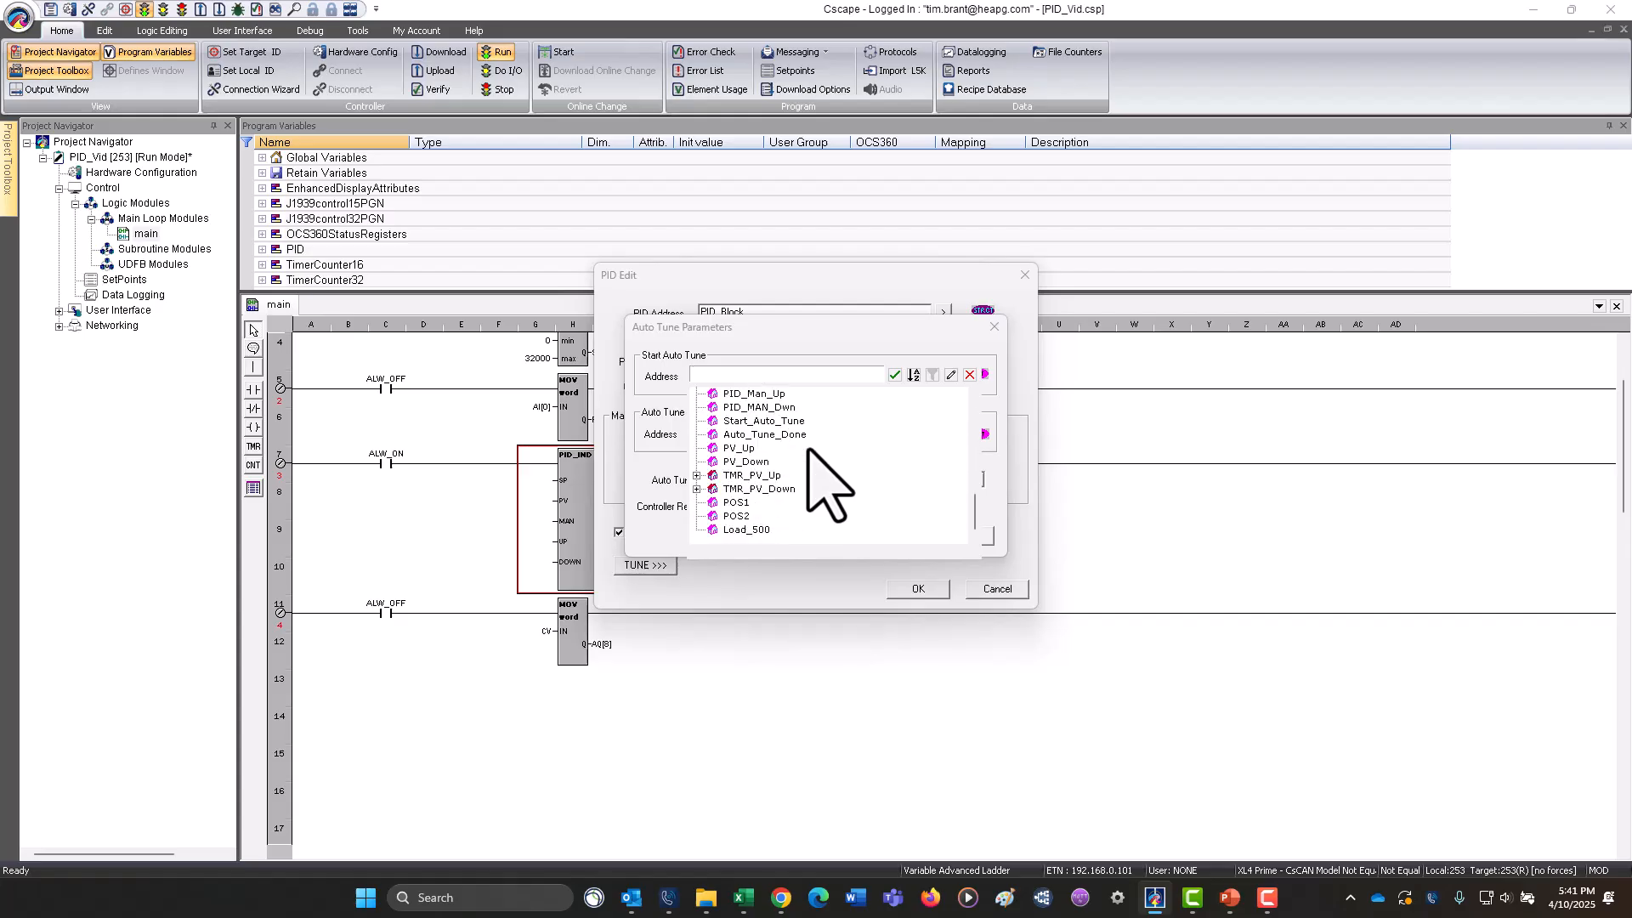
left_click(755, 422)
left_click(893, 375)
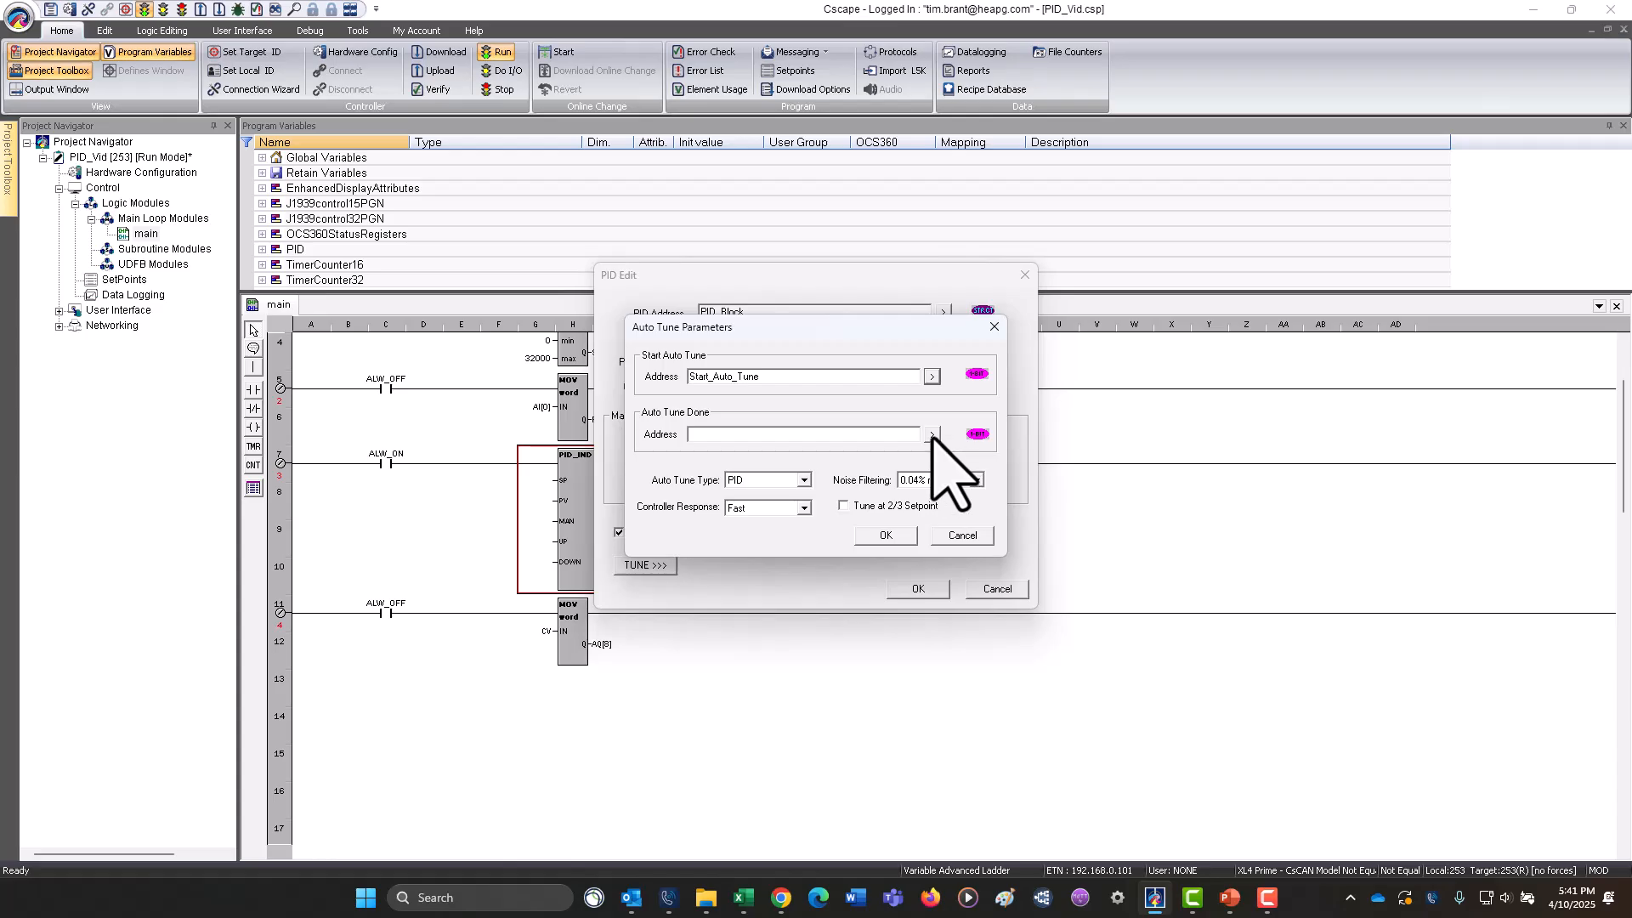
Assign Auto_Tune_Done as the Auto Tune Done address.
left_click(931, 376)
scroll(824, 459, "down", 8)
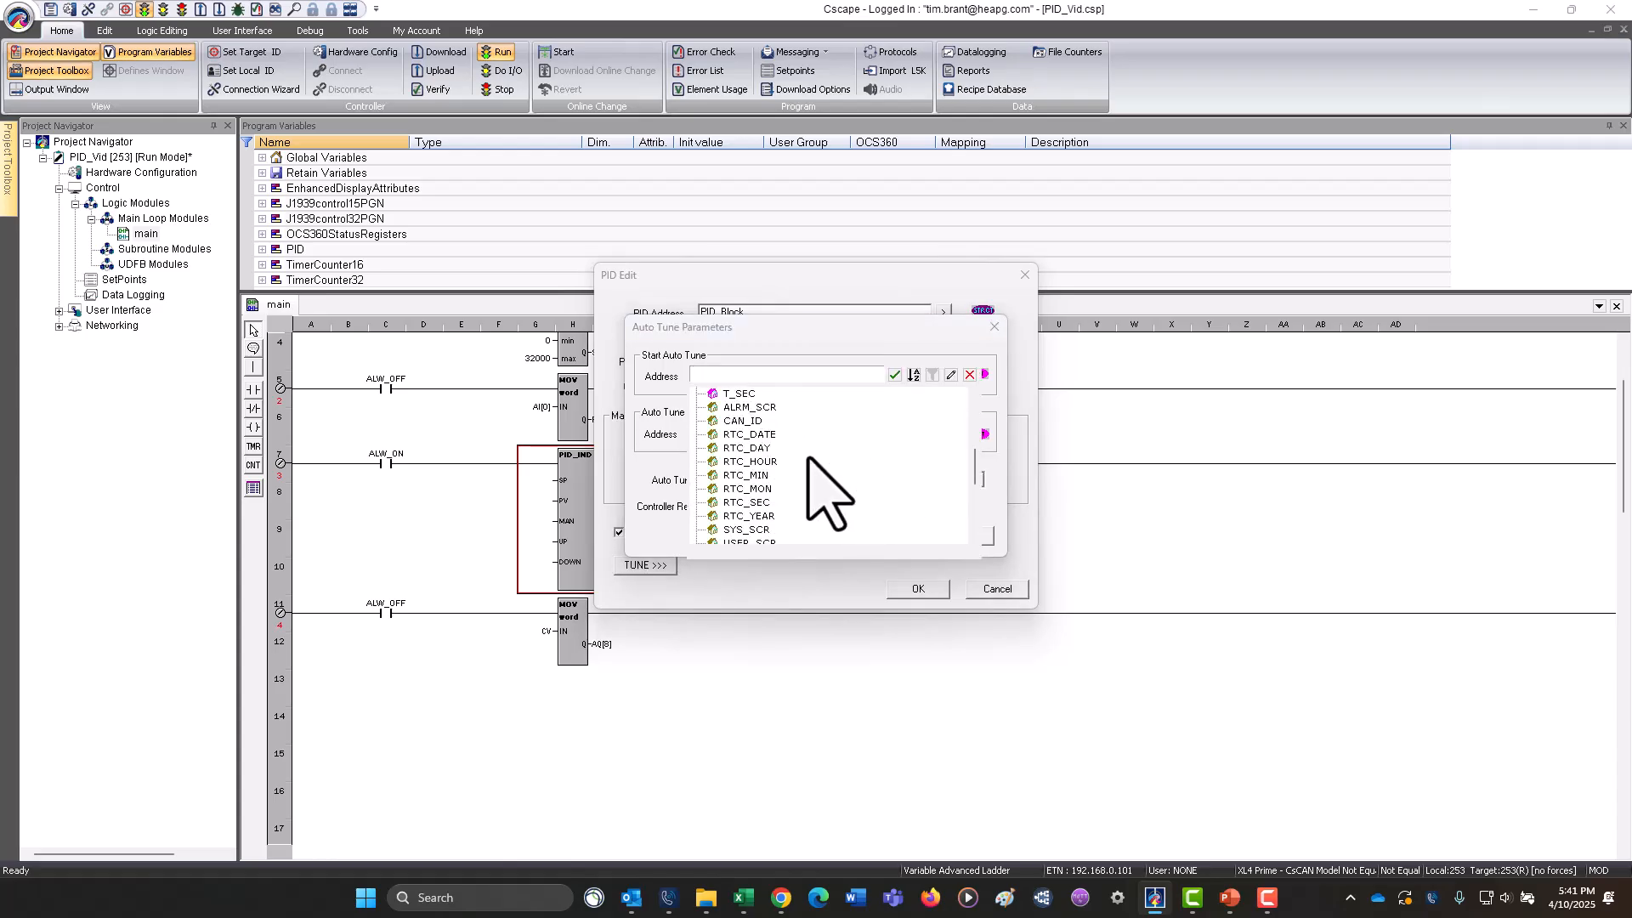
double_click(765, 502)
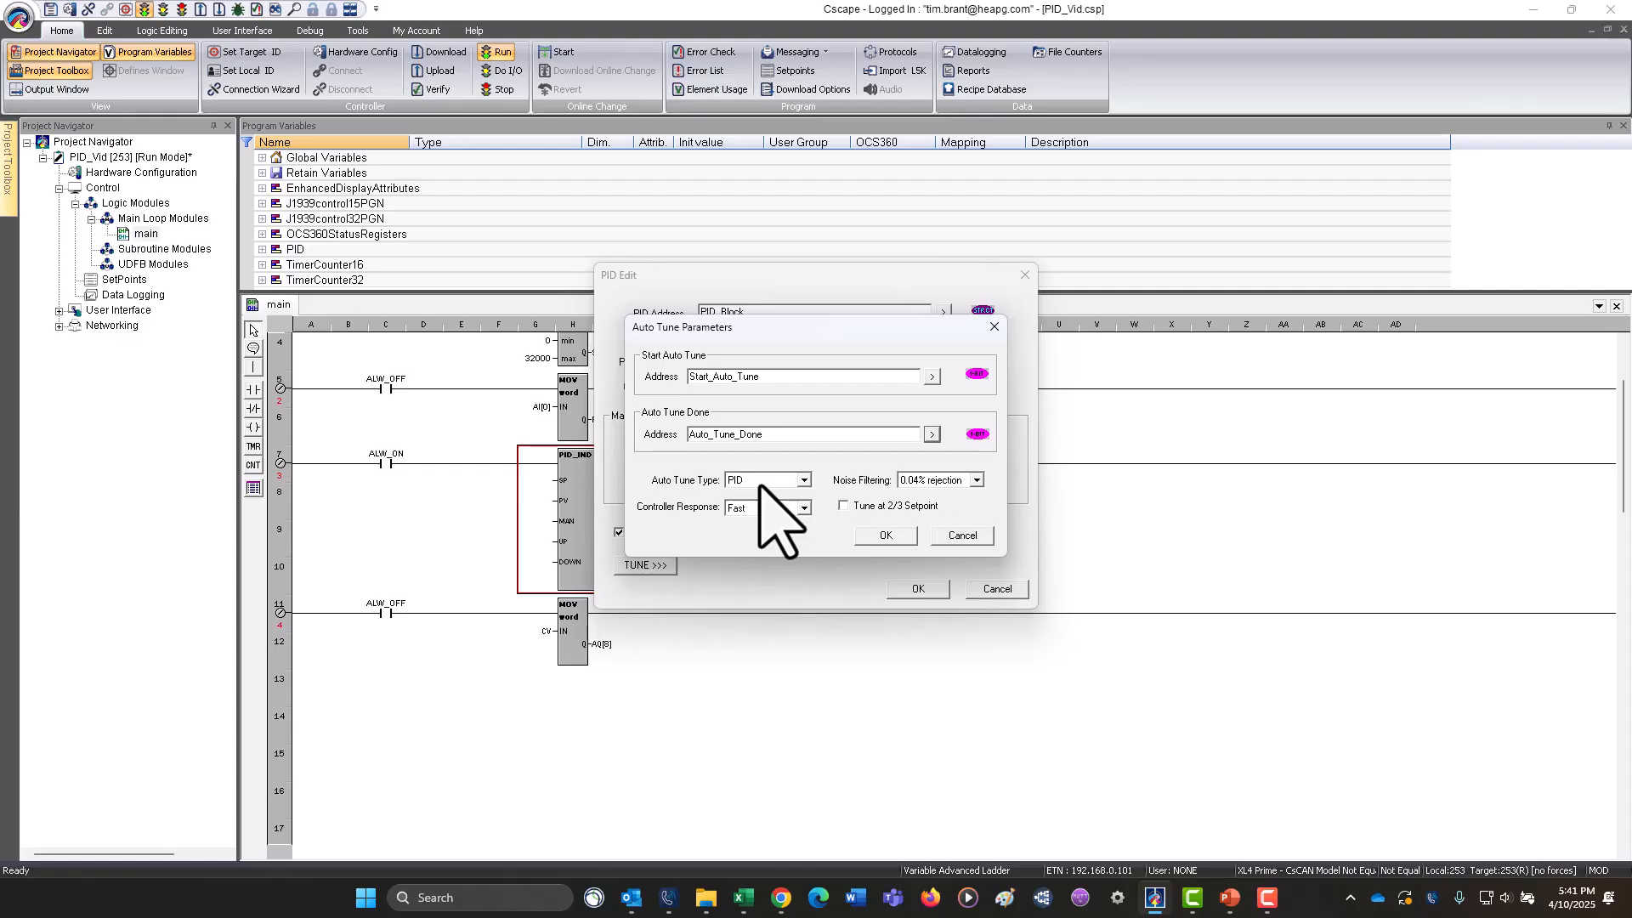
Set the auto tune type to PI and accept the auto tune and PID block settings.
left_click(793, 481)
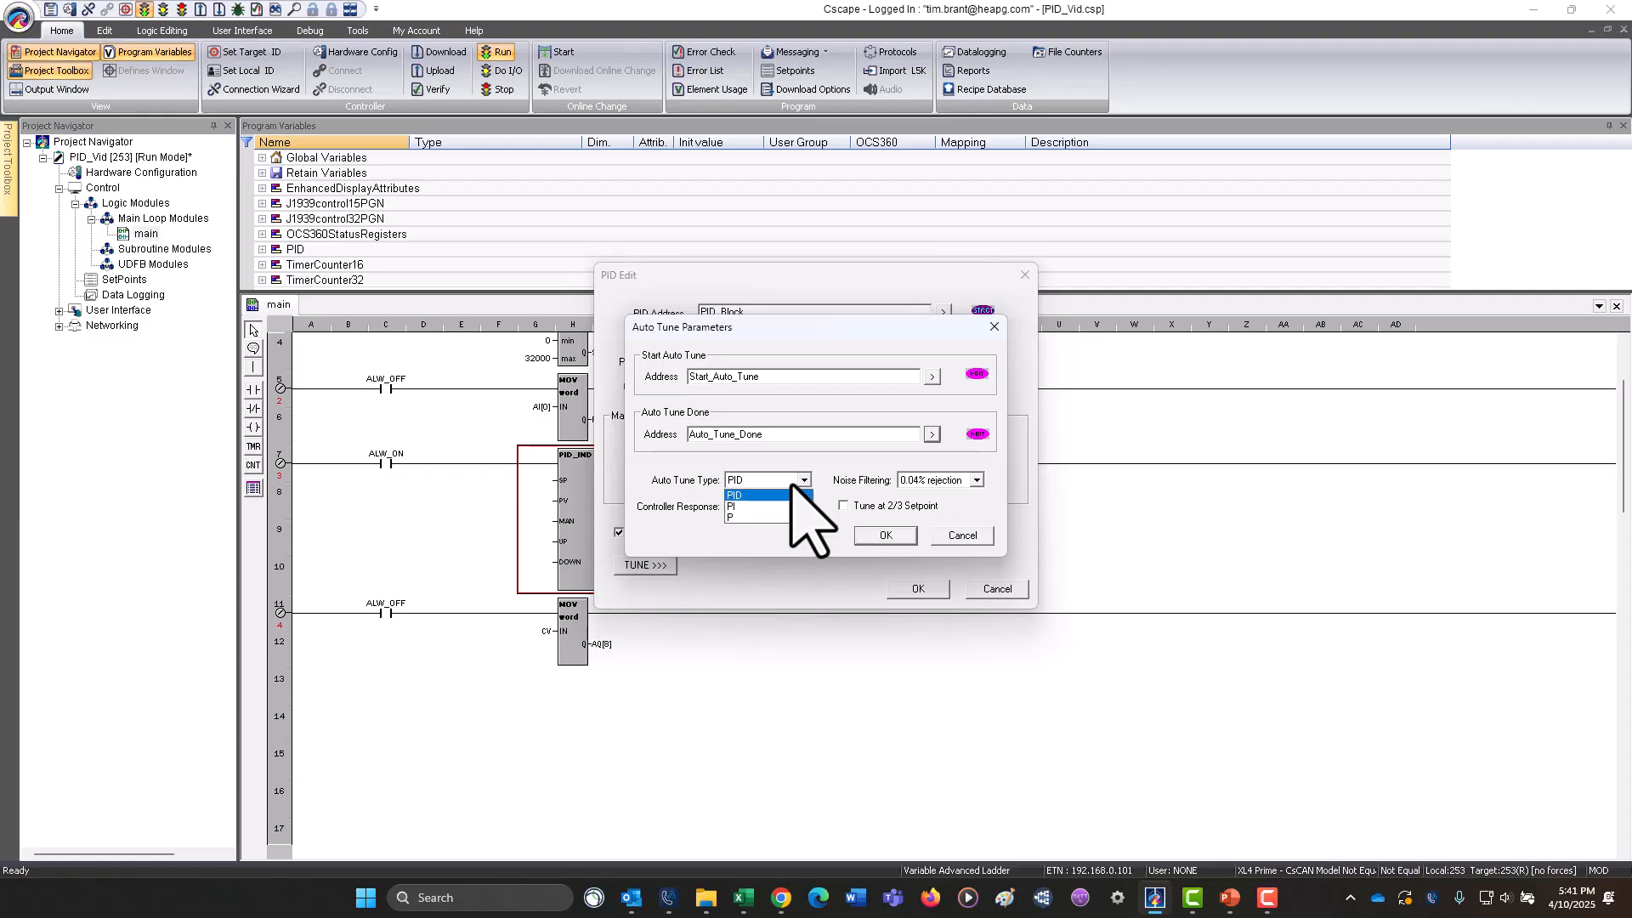
left_click(739, 506)
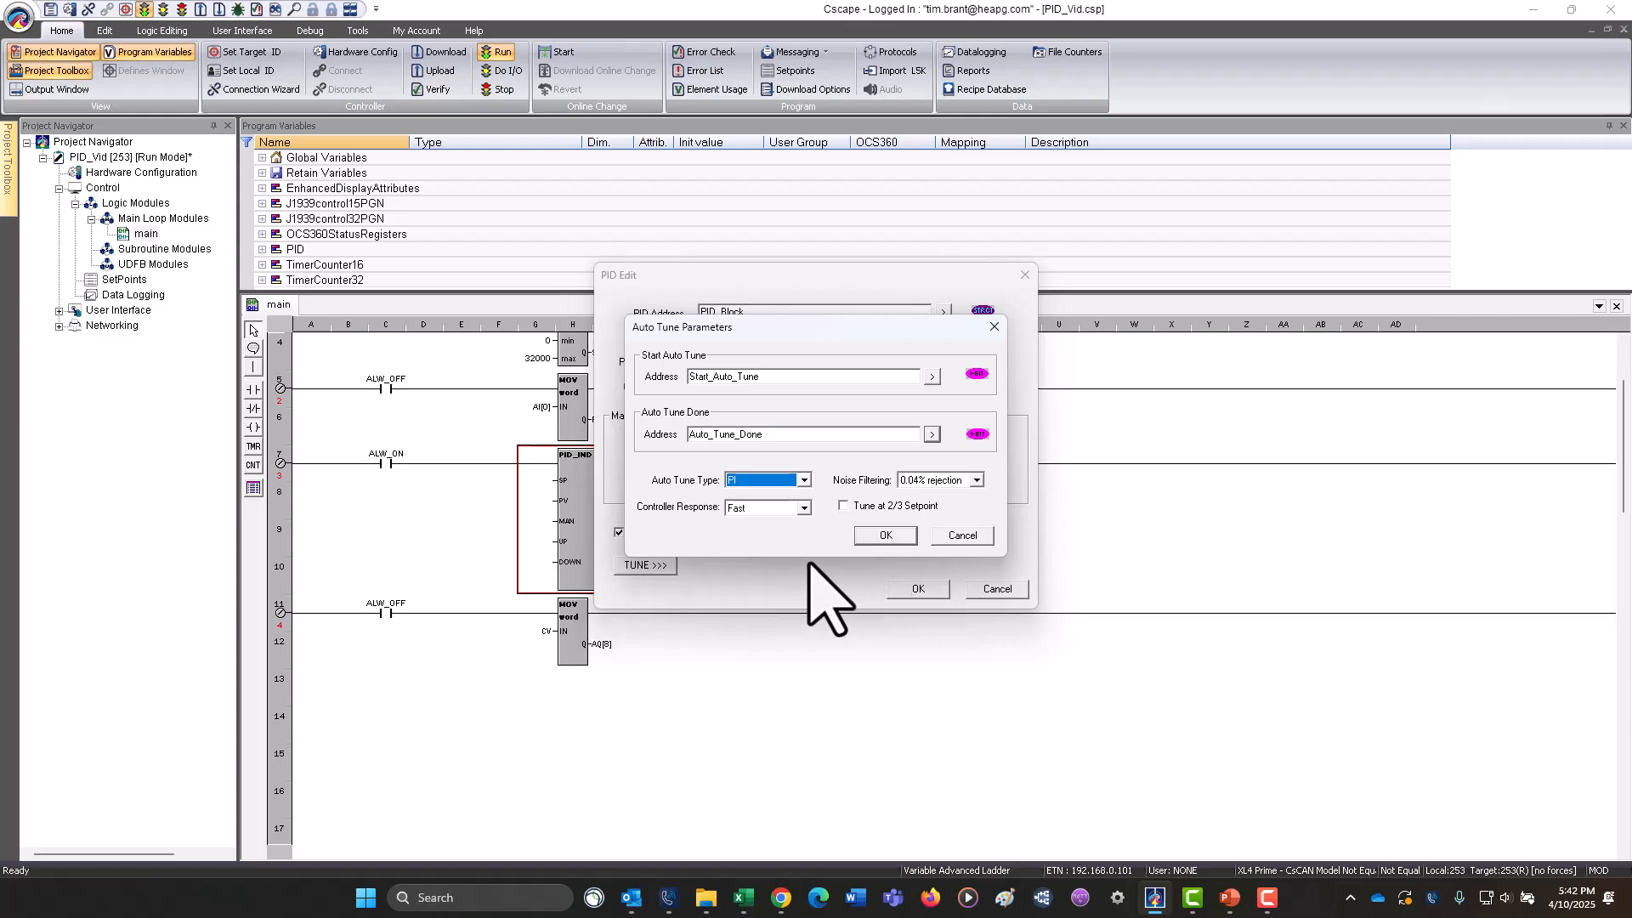
left_click(879, 535)
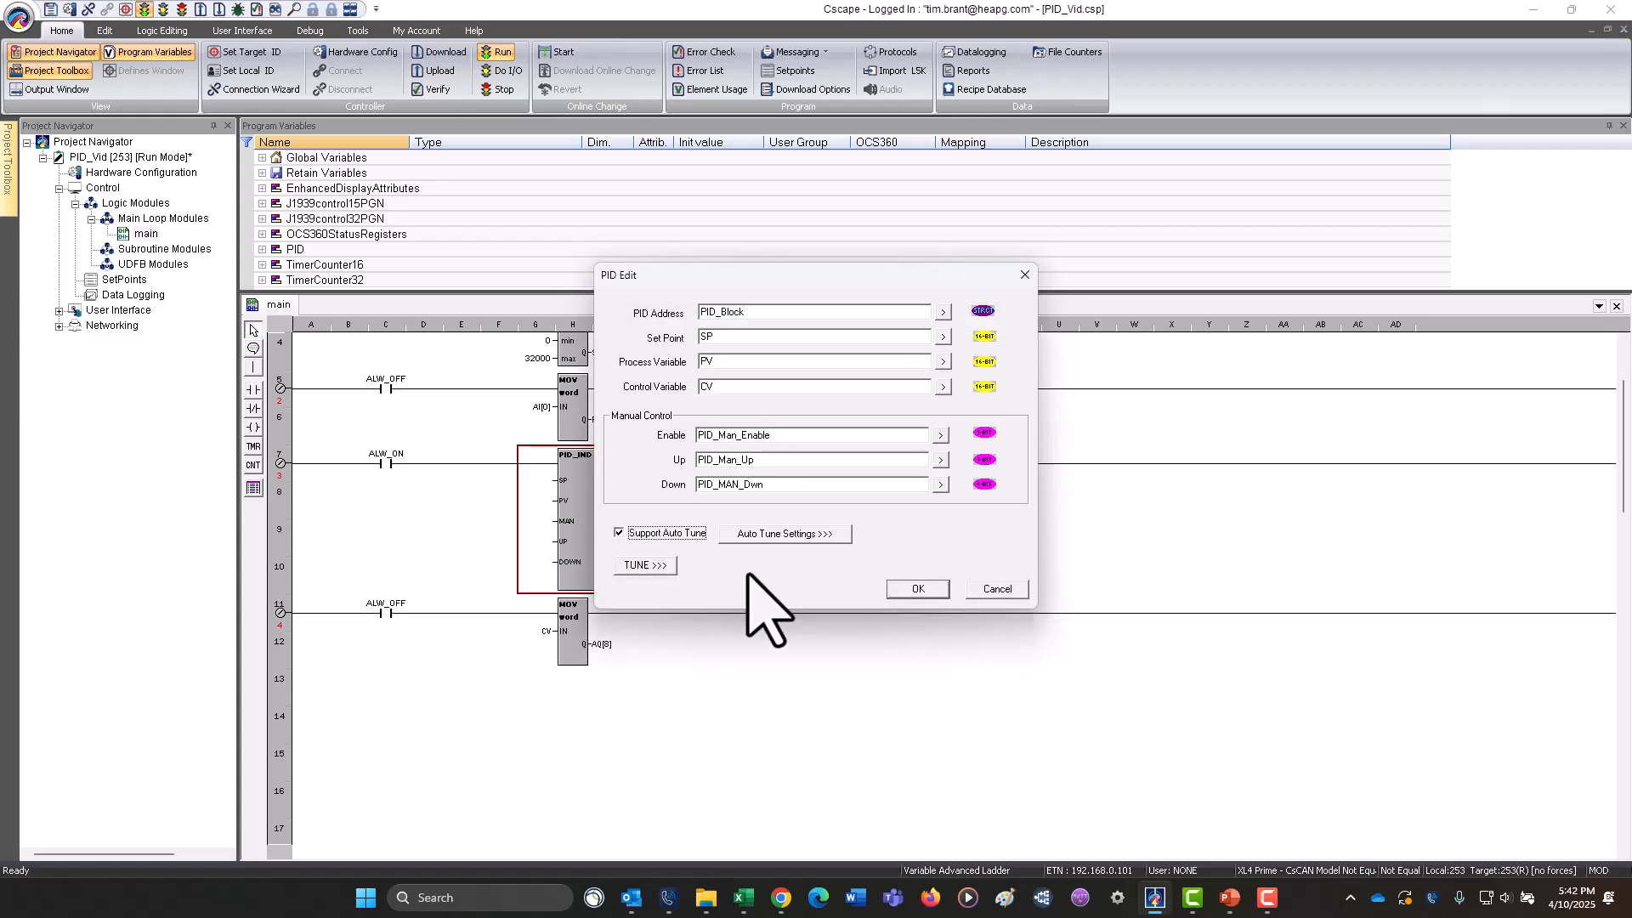
left_click(919, 589)
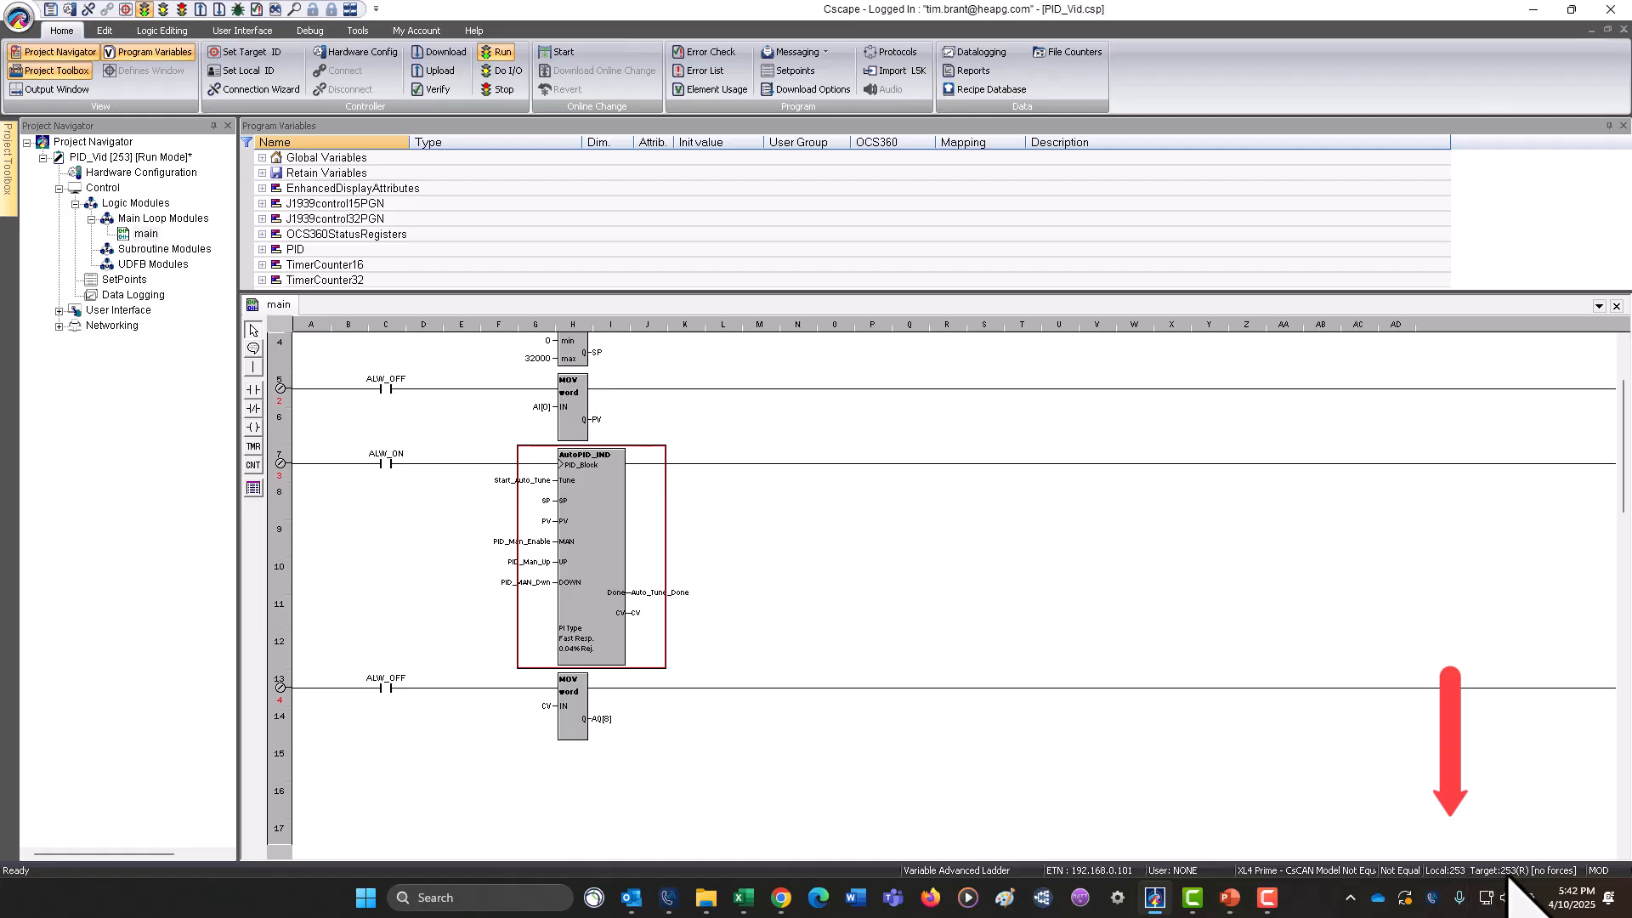
Reopen the PID block's settings, examine its Tune PID Function parameters, and close both dialogs.
scroll(1360, 820, "down", 1)
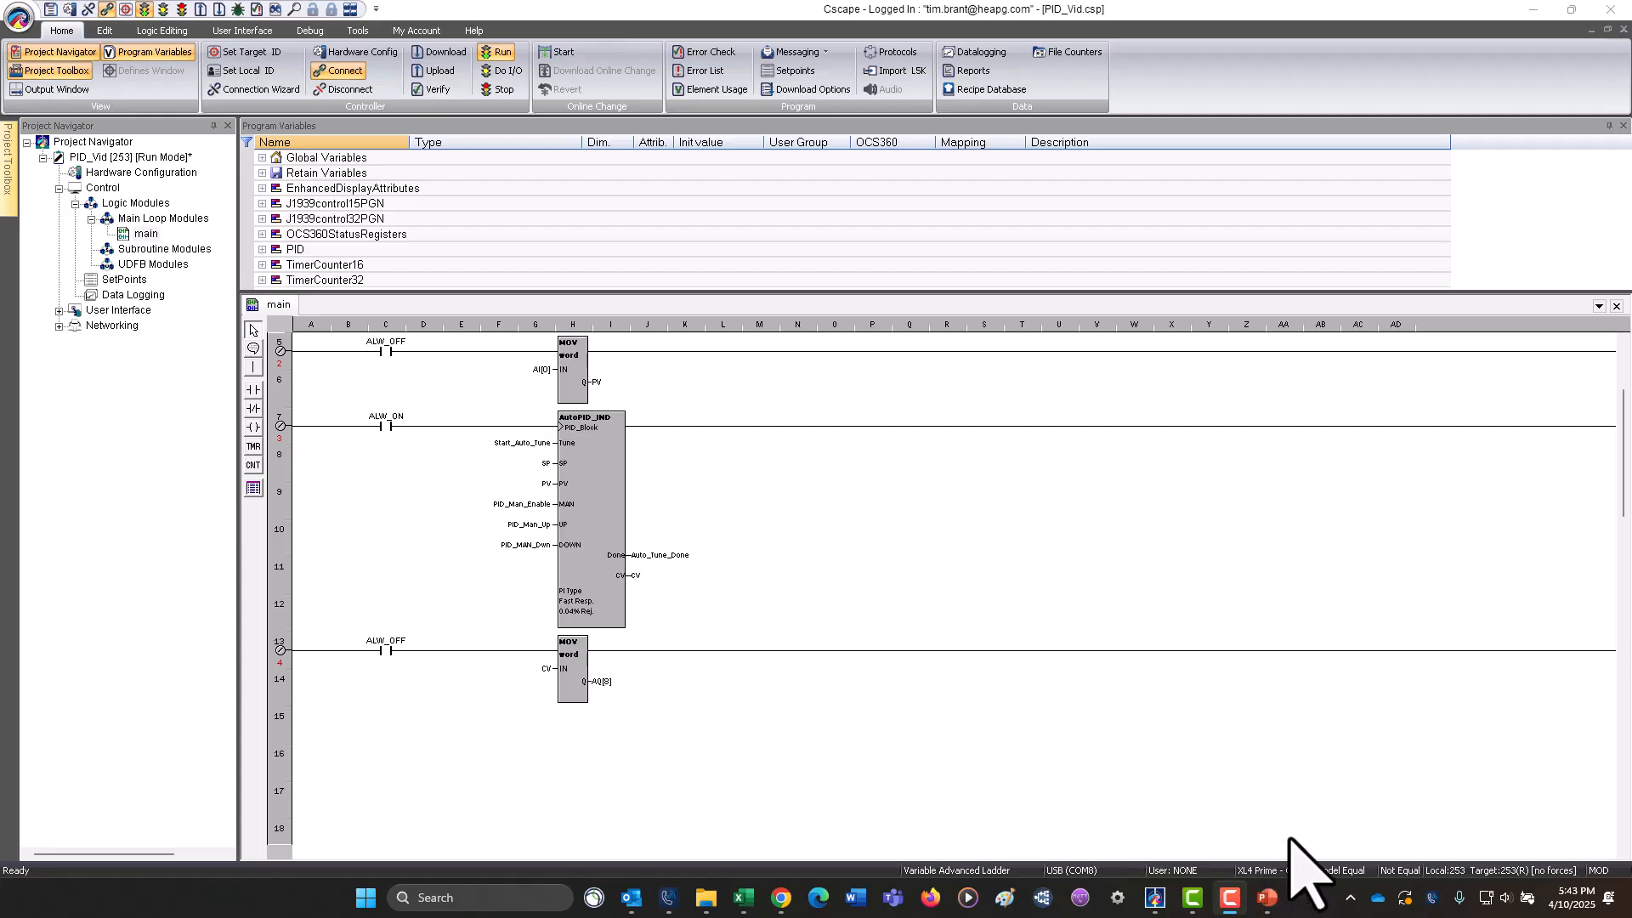
double_click(601, 509)
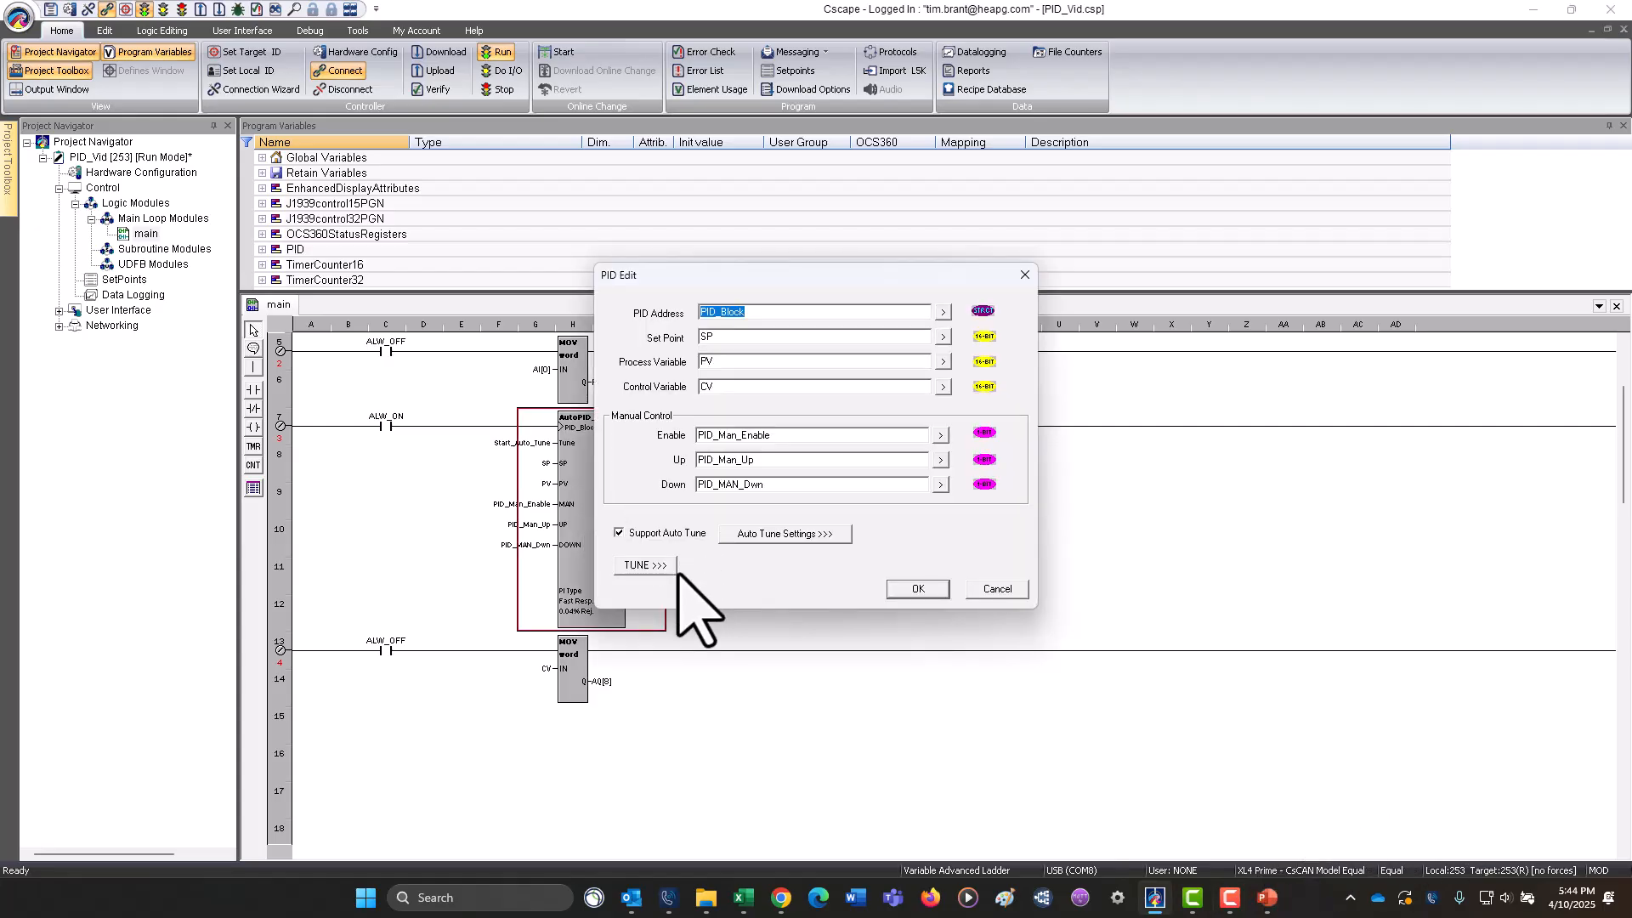
left_click(668, 566)
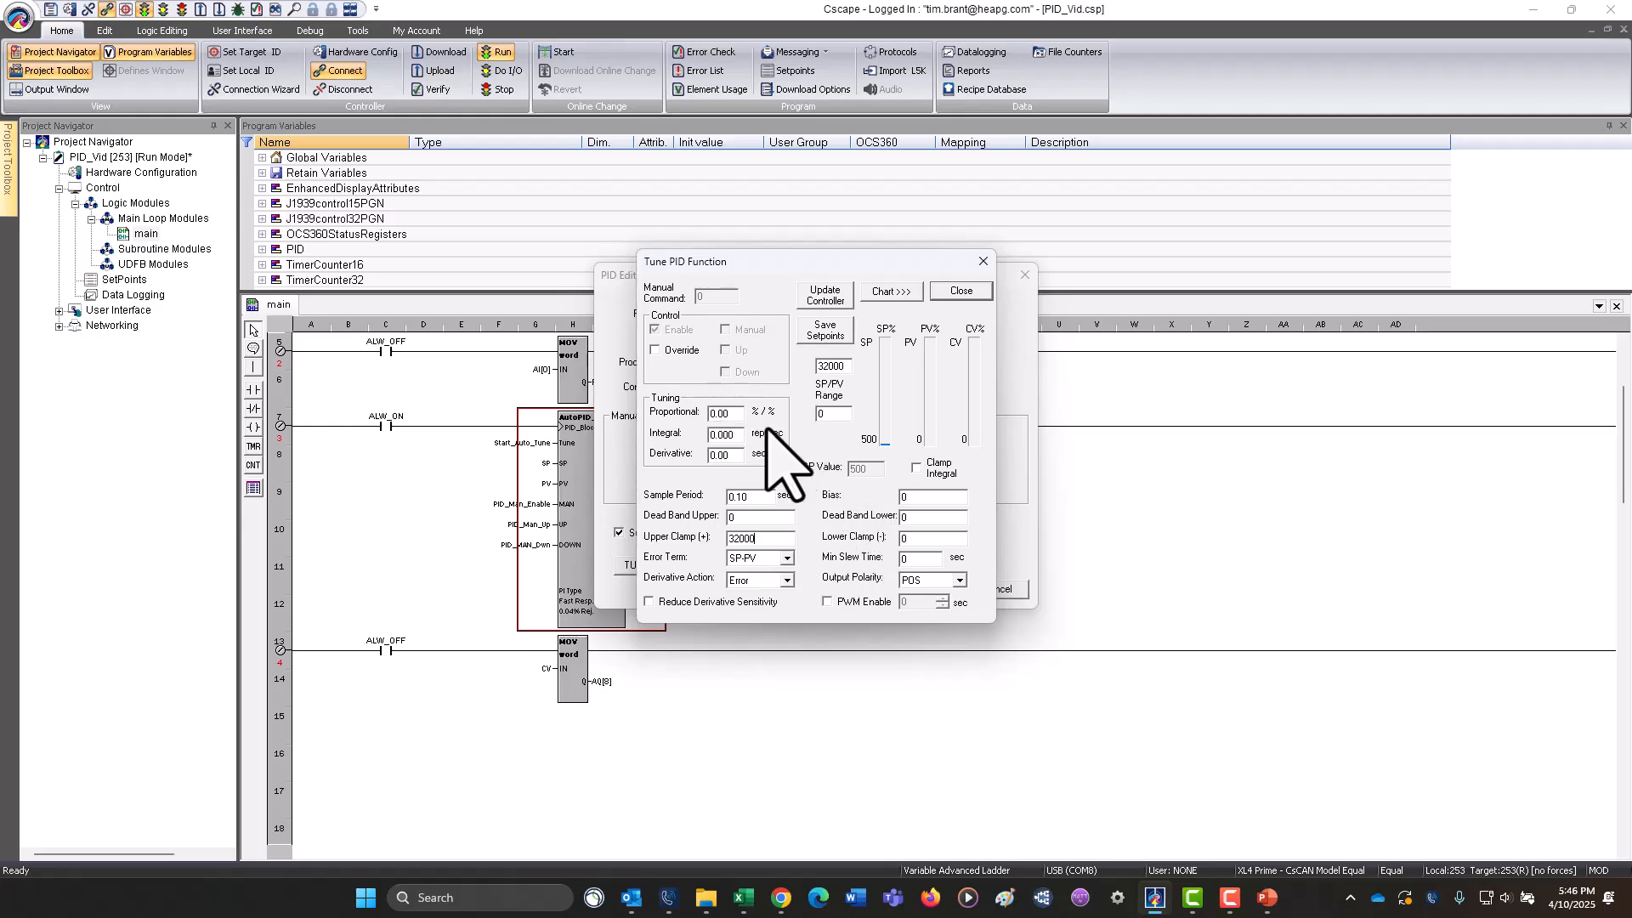
left_click(952, 290)
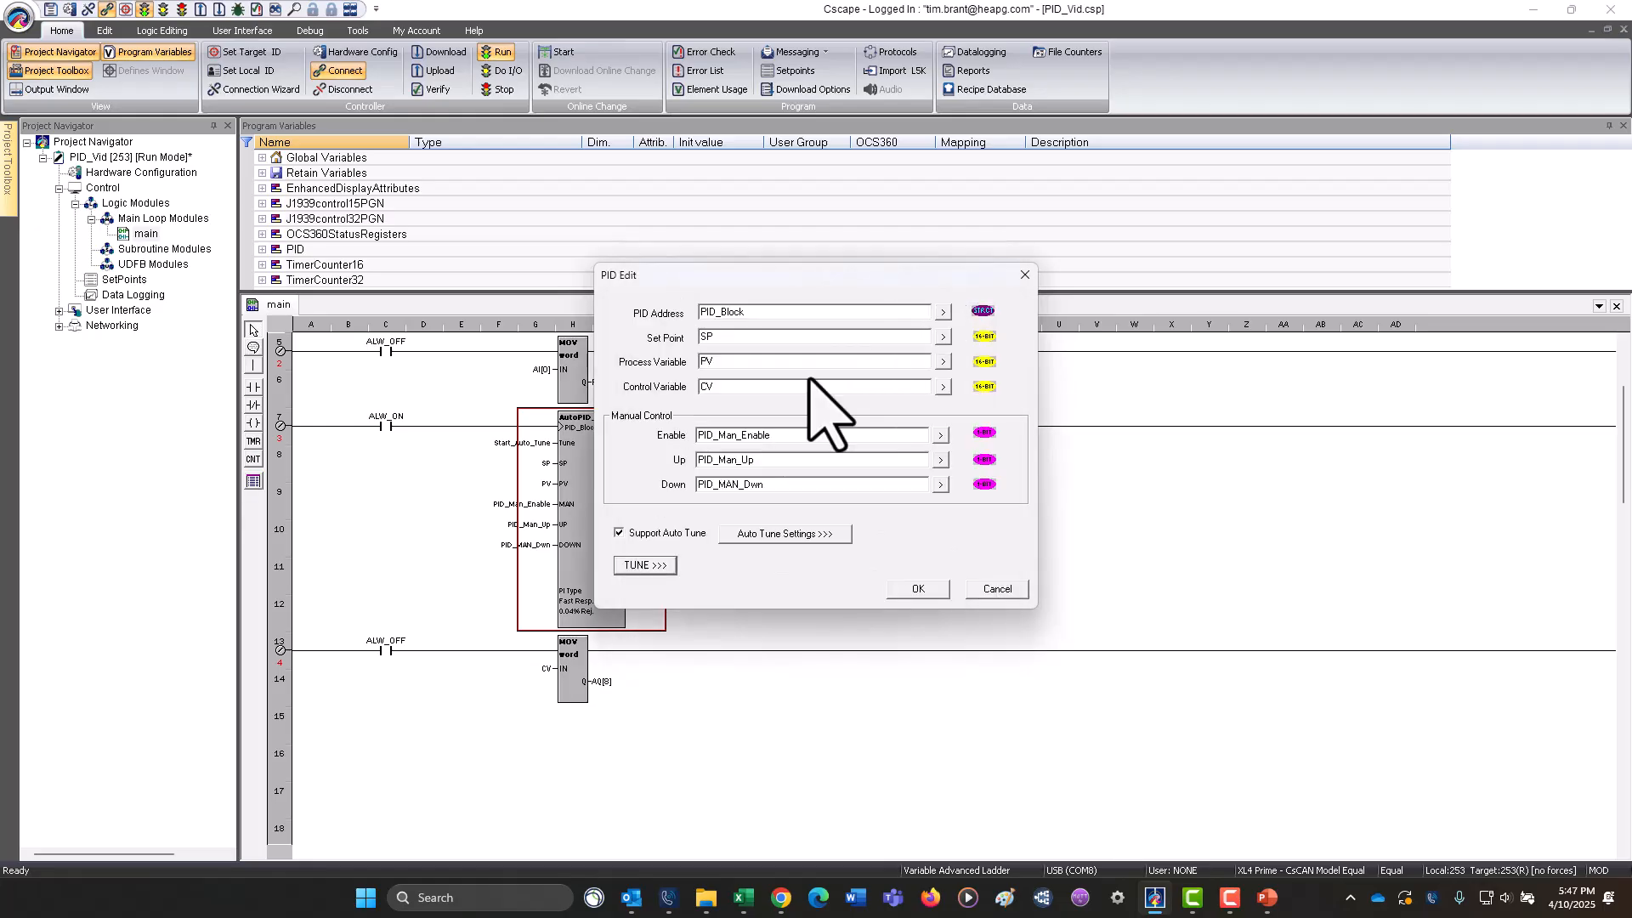
left_click(919, 587)
Switch to Chrome, reload the controller's timed-out web page, and set the proportional value P to 1.00.
left_click(781, 898)
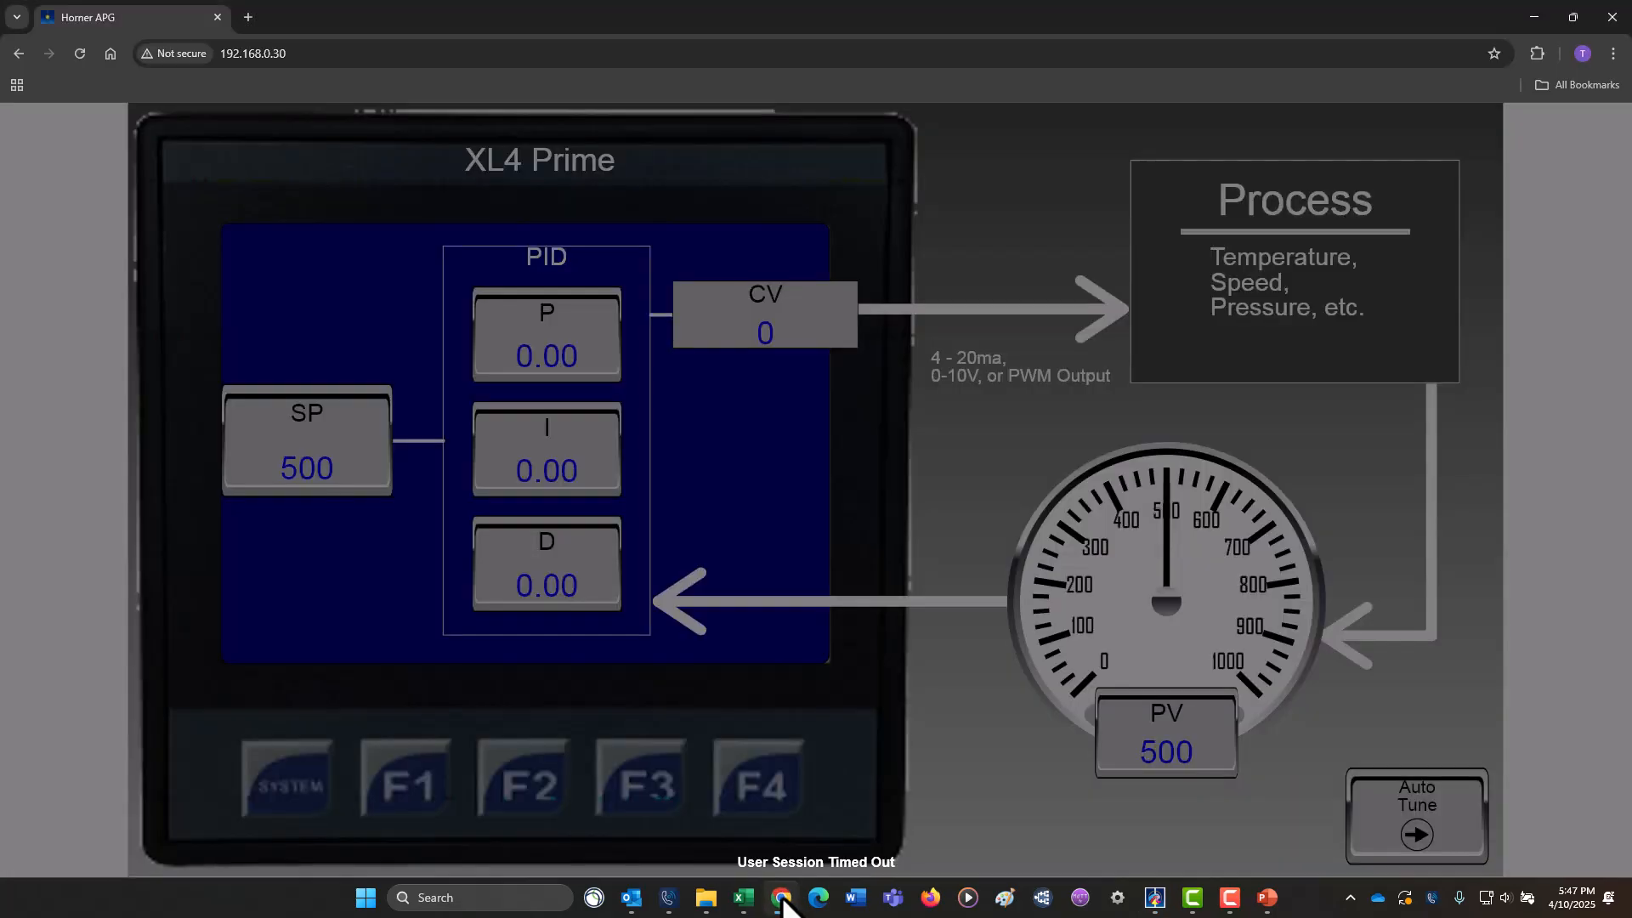
left_click(80, 53)
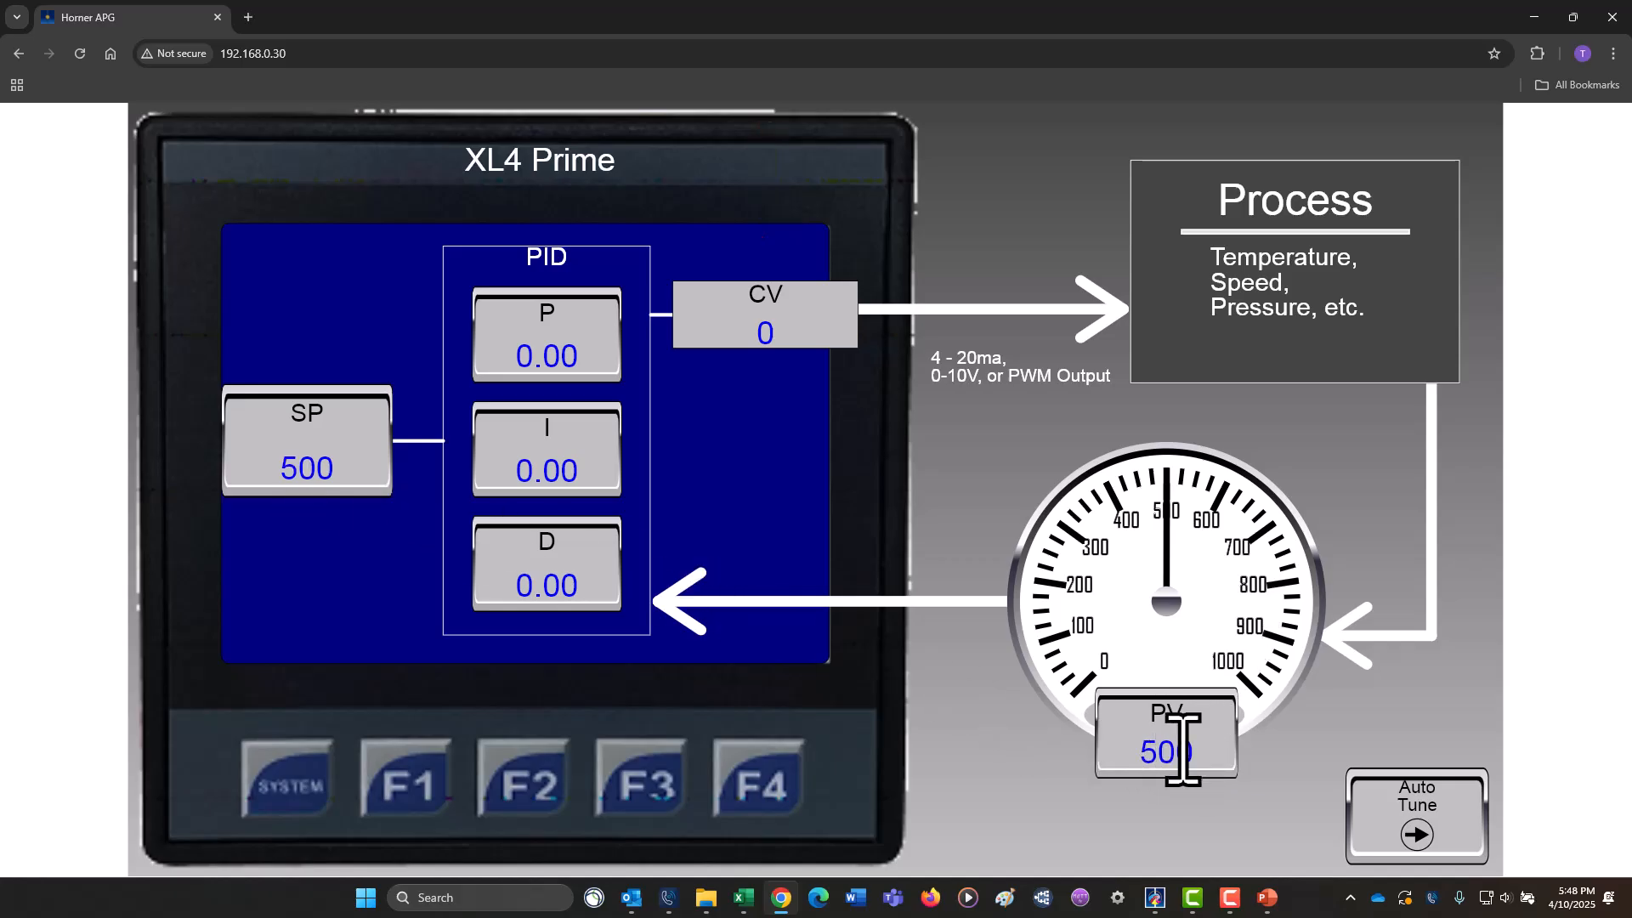
left_click(587, 376)
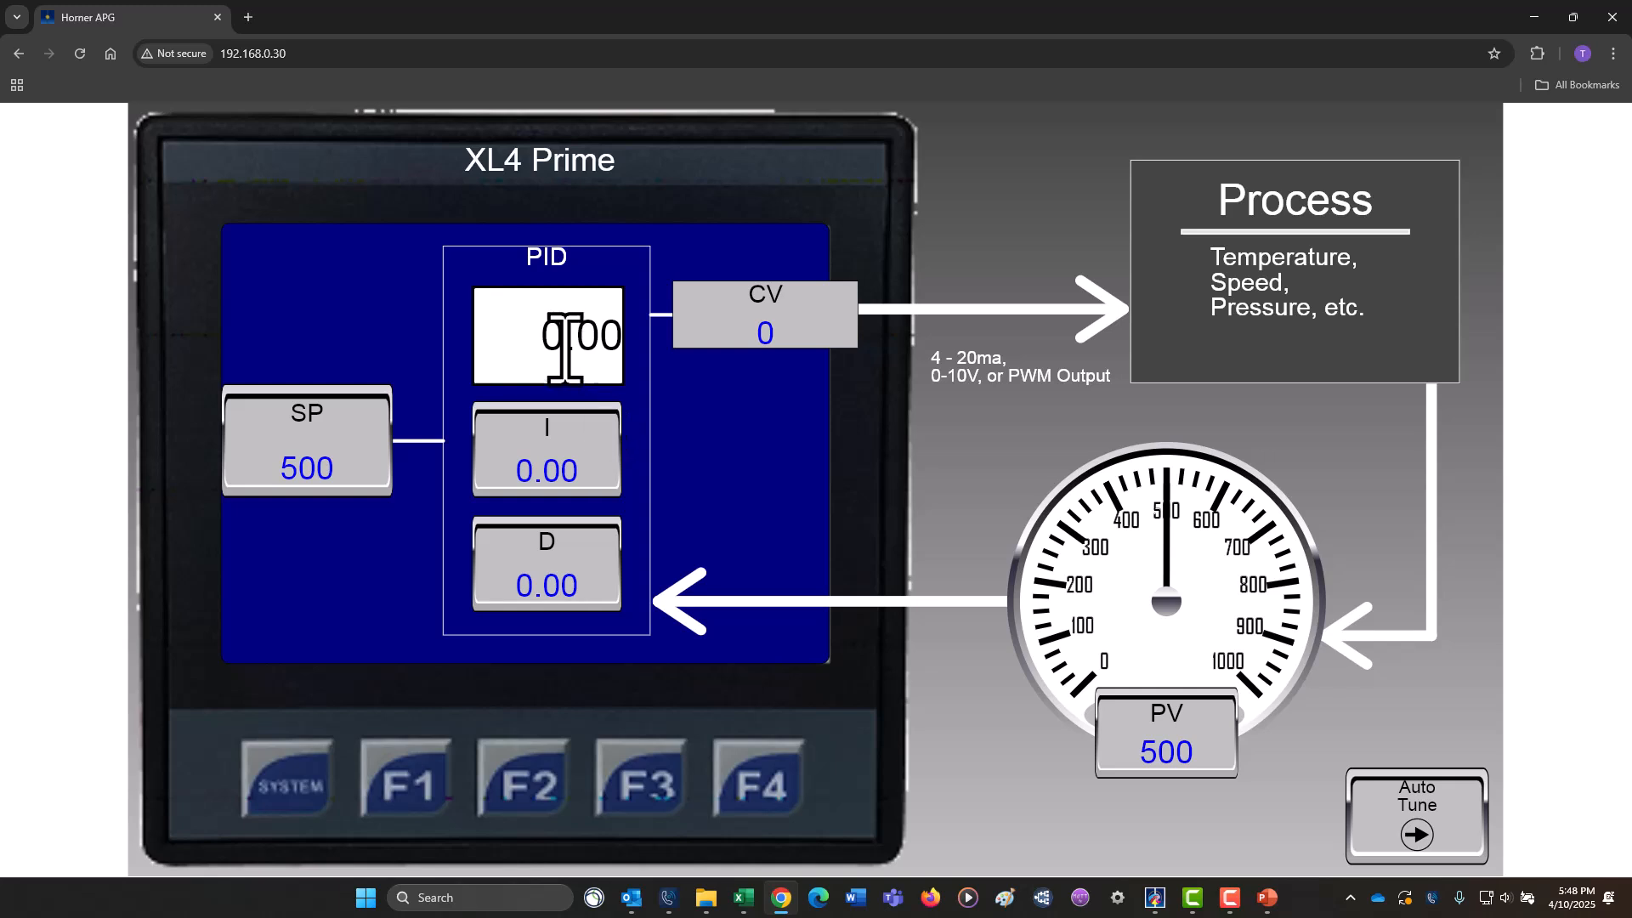
left_click_drag(565, 334, 533, 344)
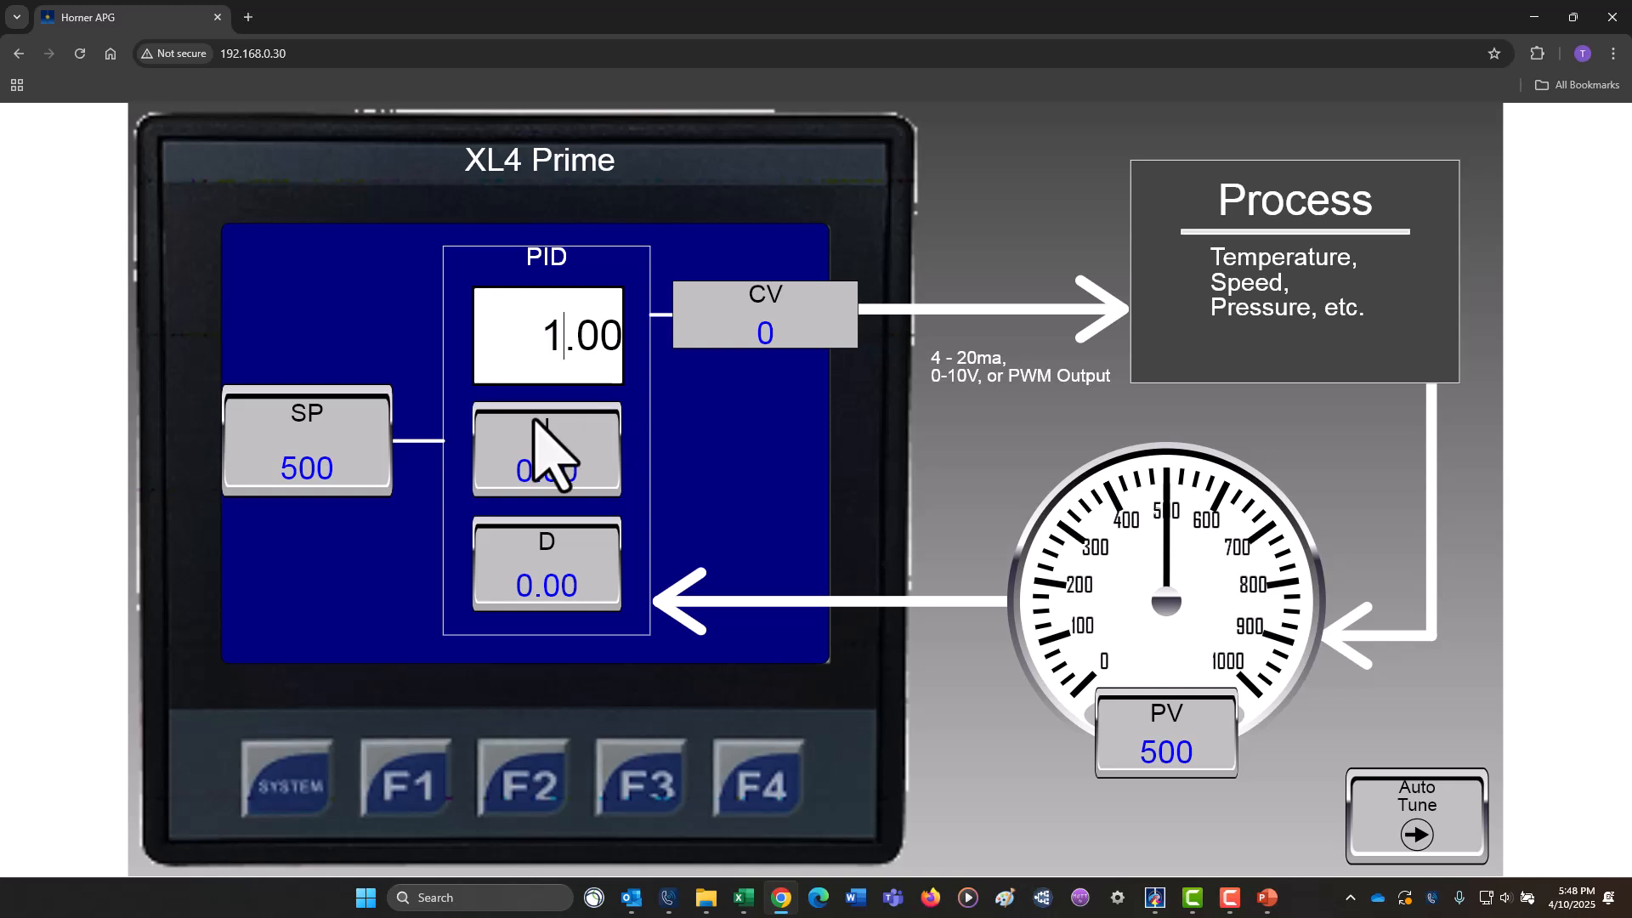
type("1")
key("Return")
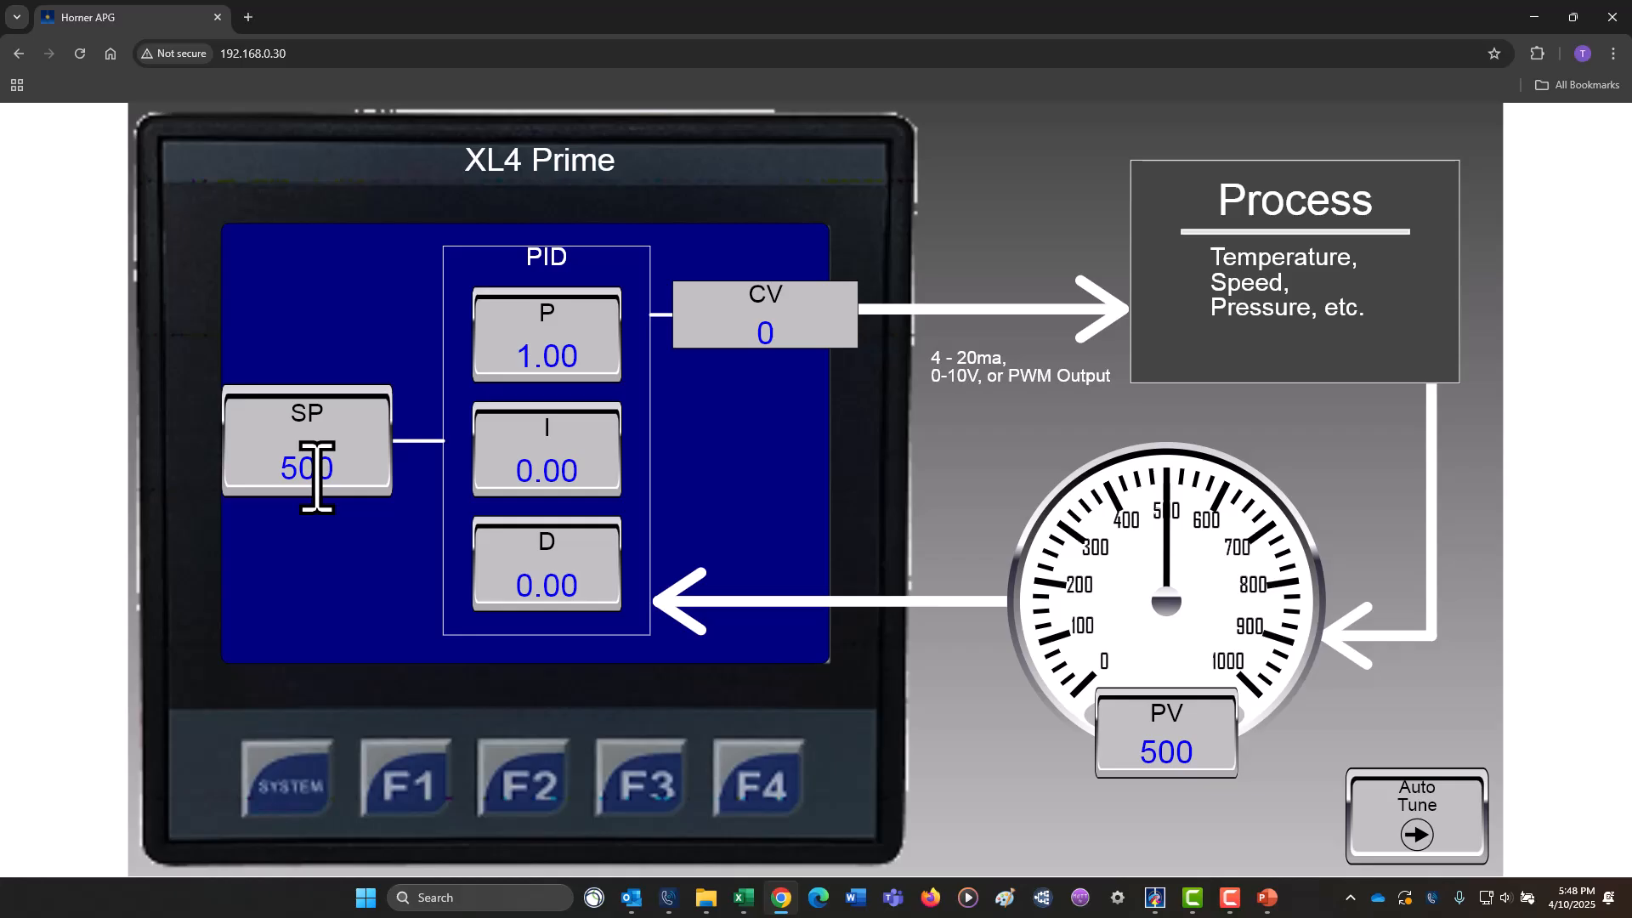
Set the process variable PV below the gauge to 499.
left_click(1184, 747)
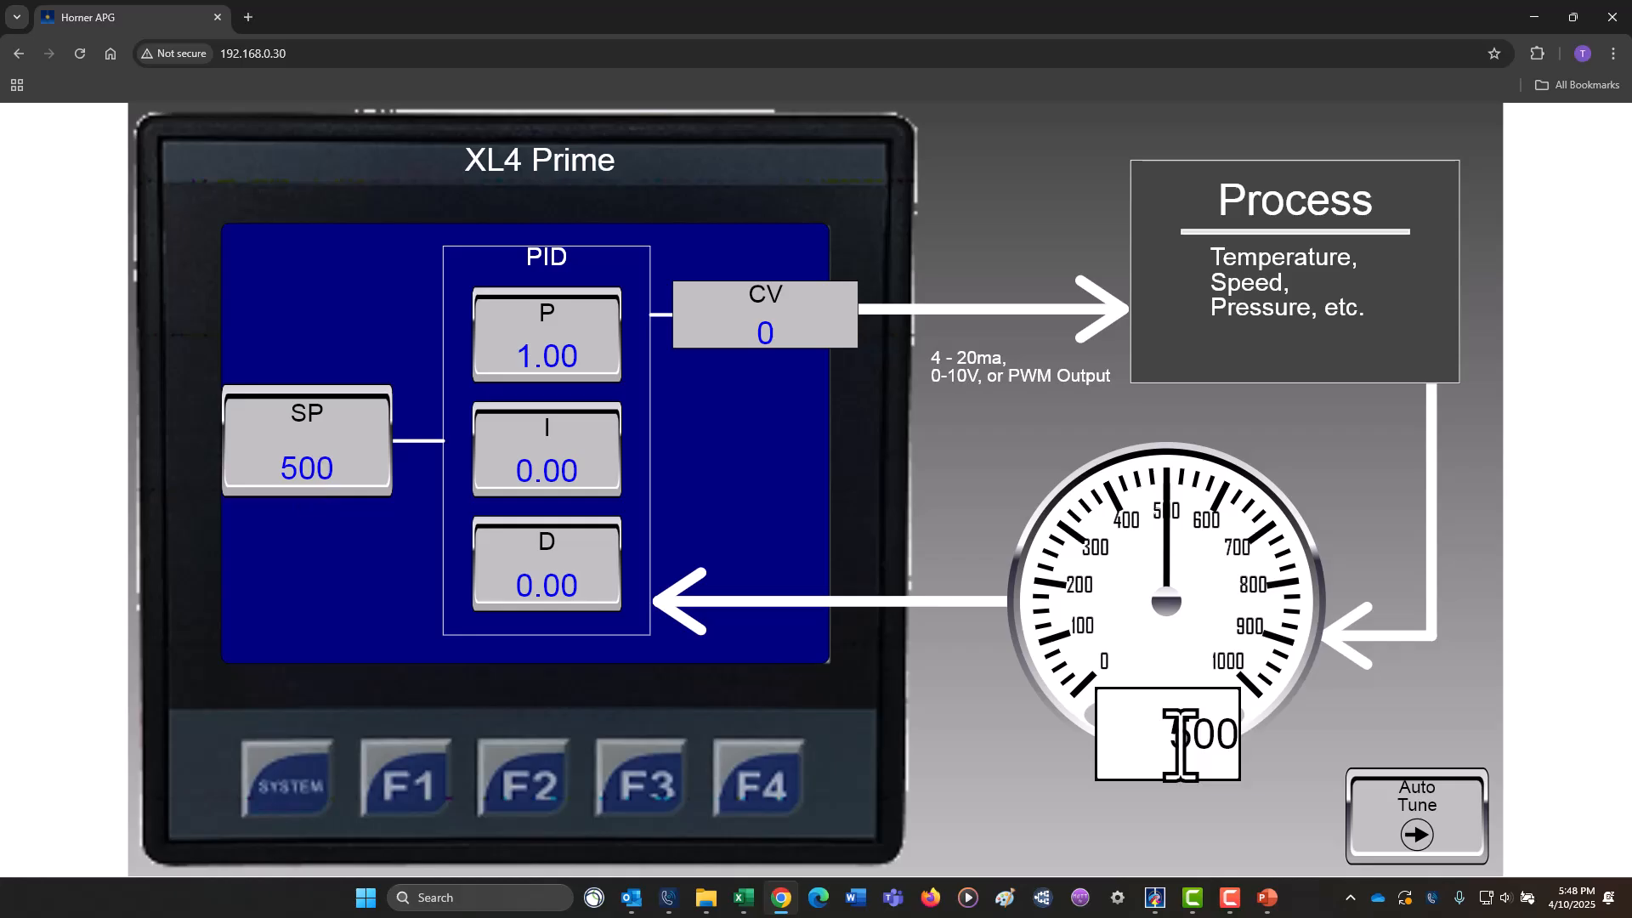
double_click(1169, 740)
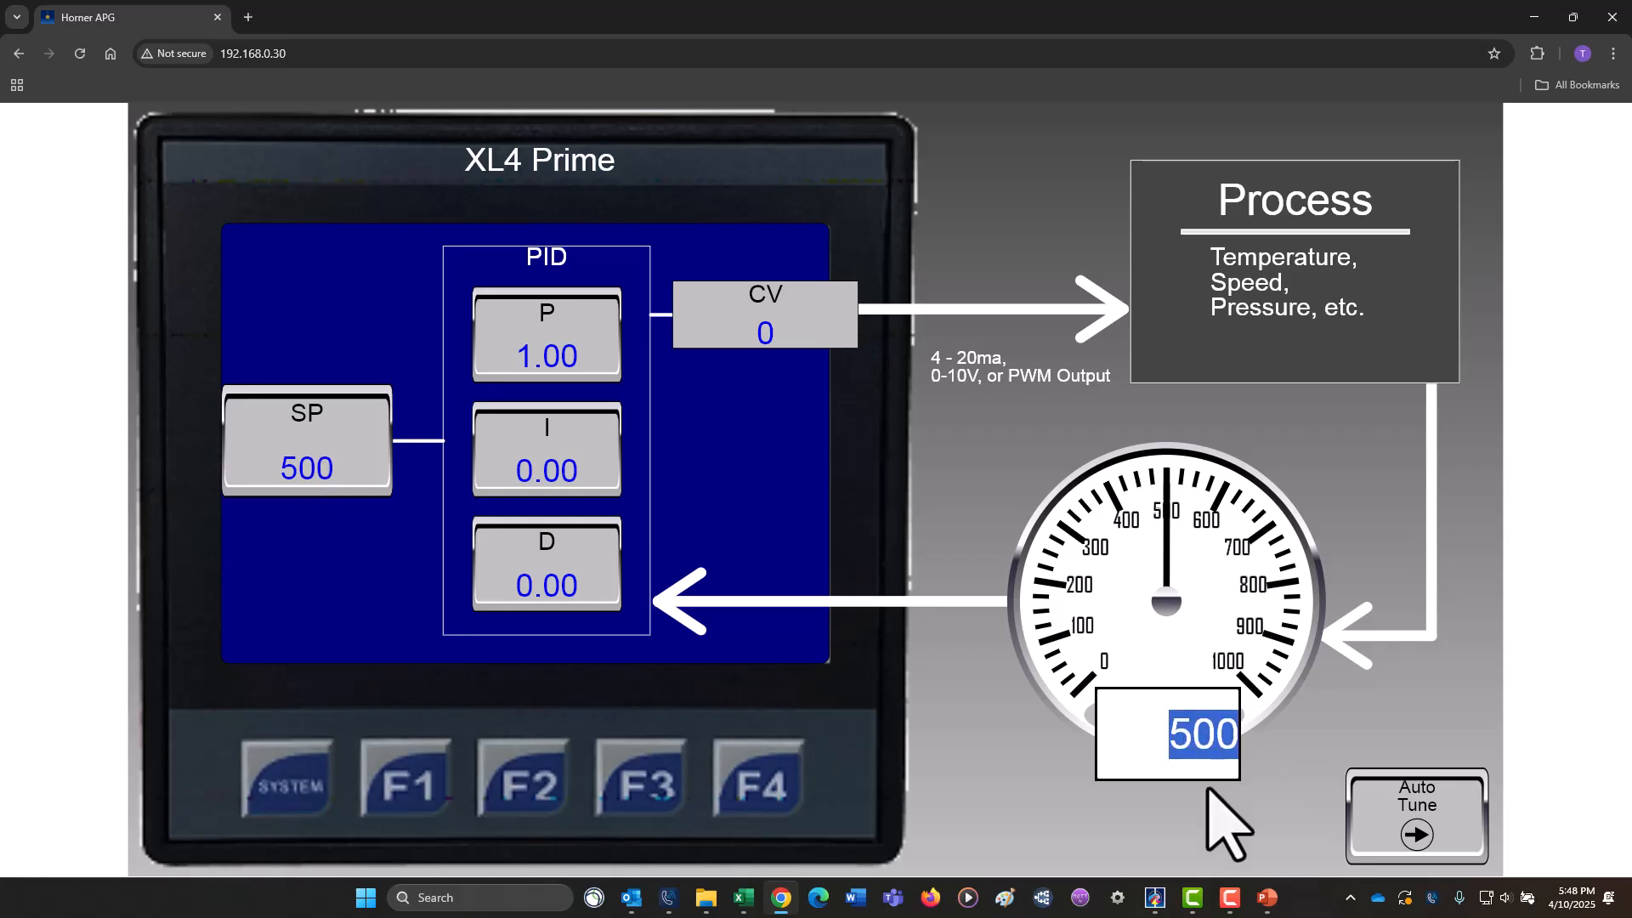
type("499")
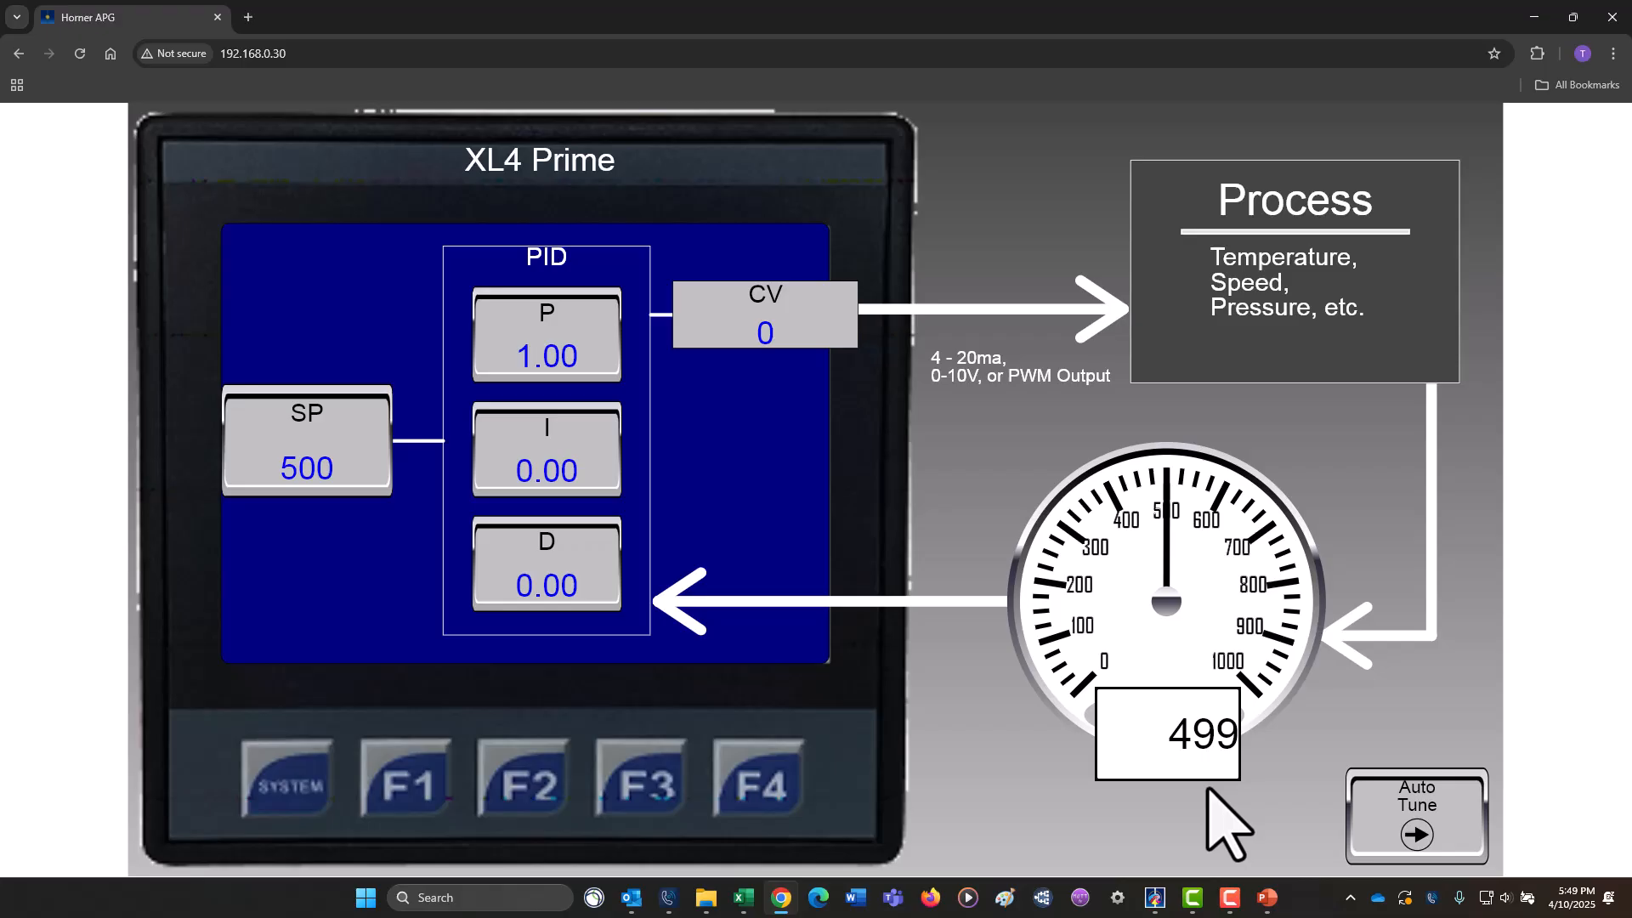
key("Return")
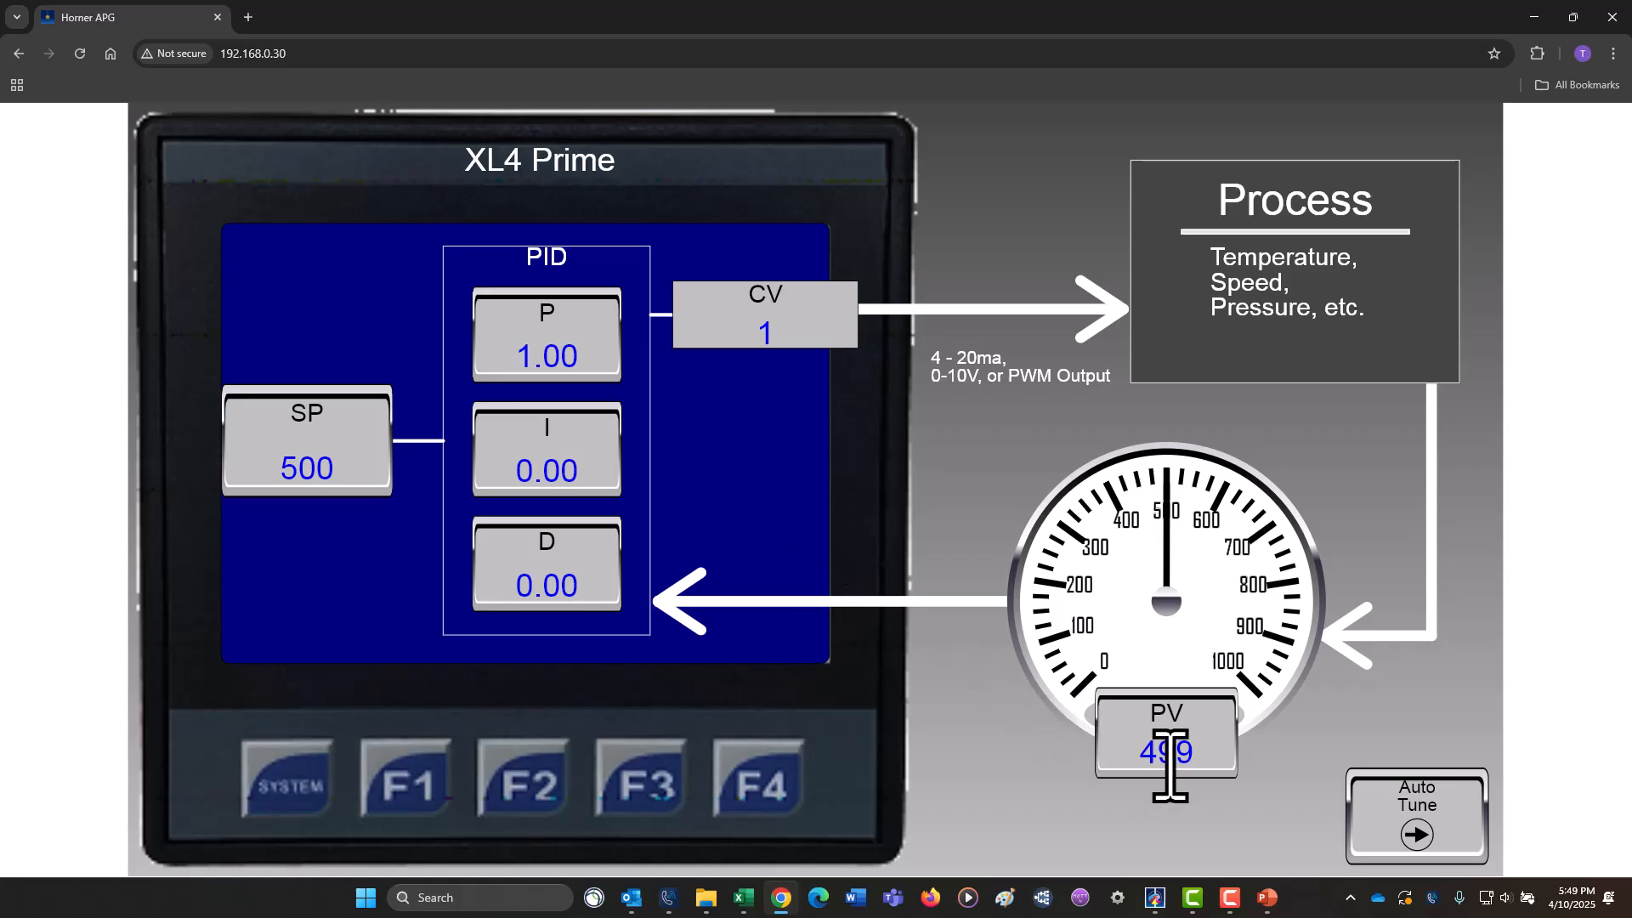
Set the proportional value P to 2.00 and the process variable PV to 490.
left_click(540, 342)
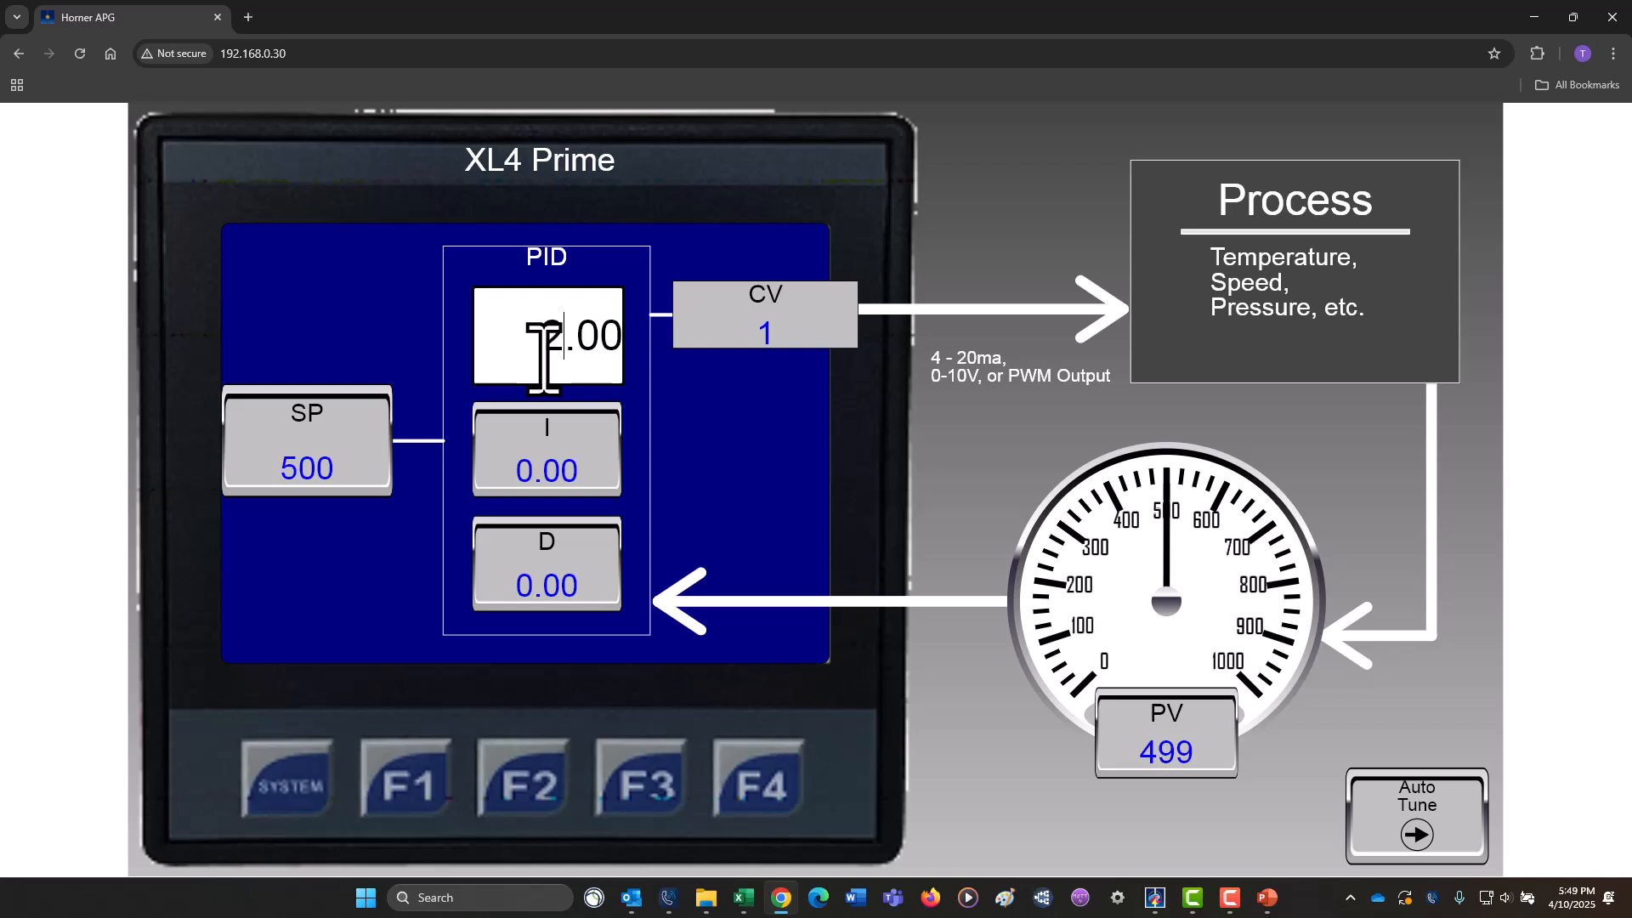
key("Return")
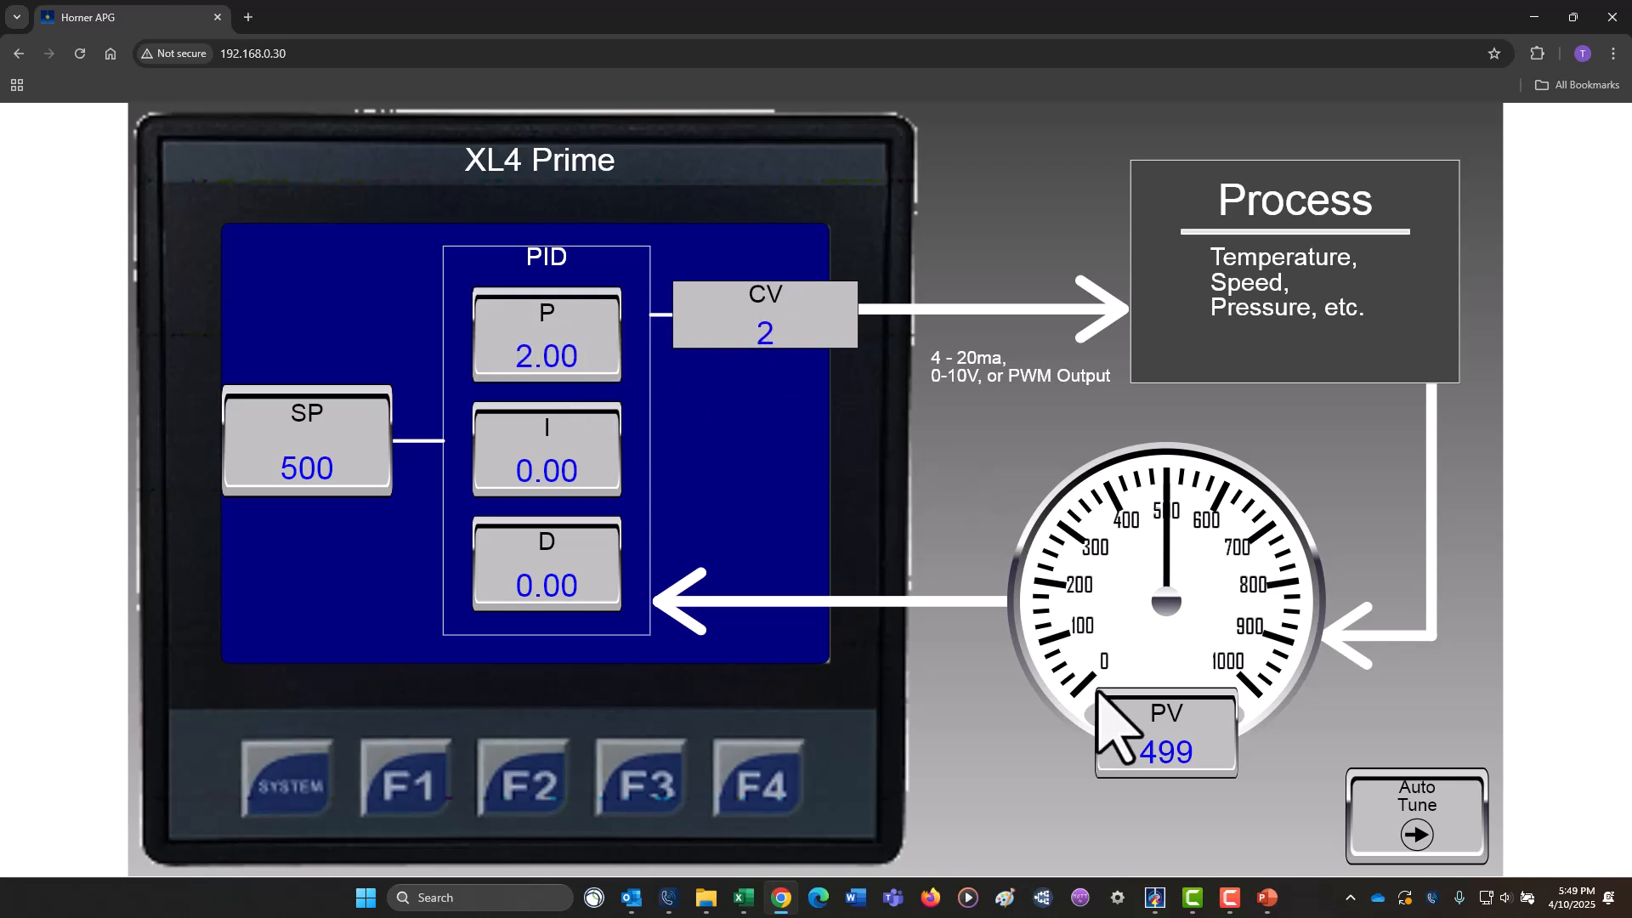
left_click(1163, 755)
left_click_drag(1190, 748, 1239, 748)
type("90")
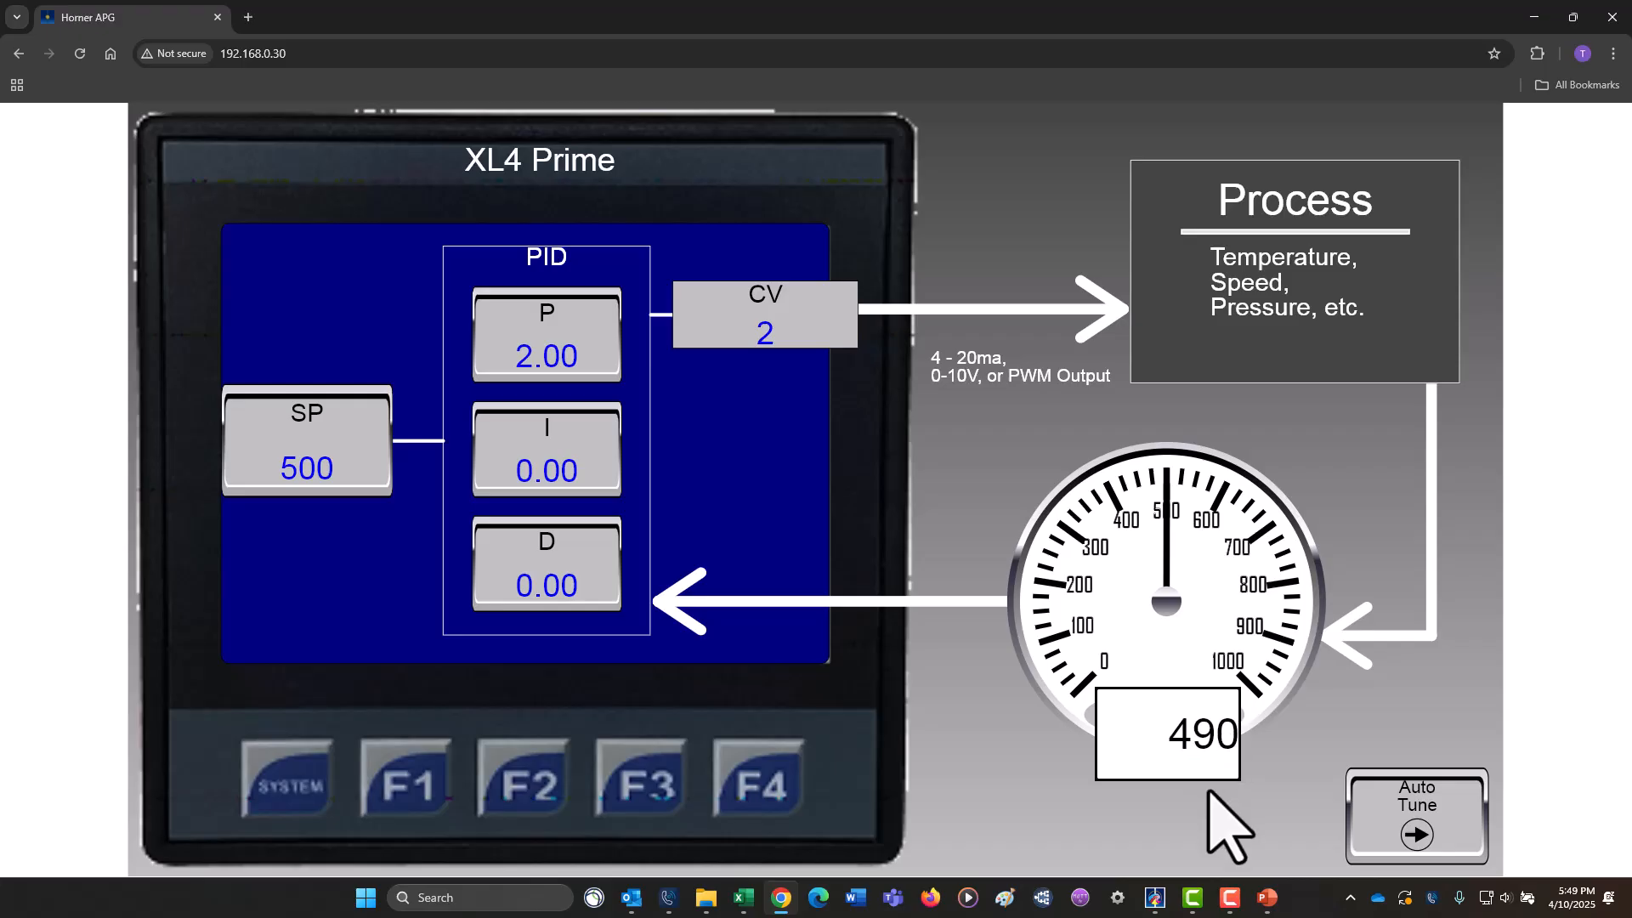
key("Return")
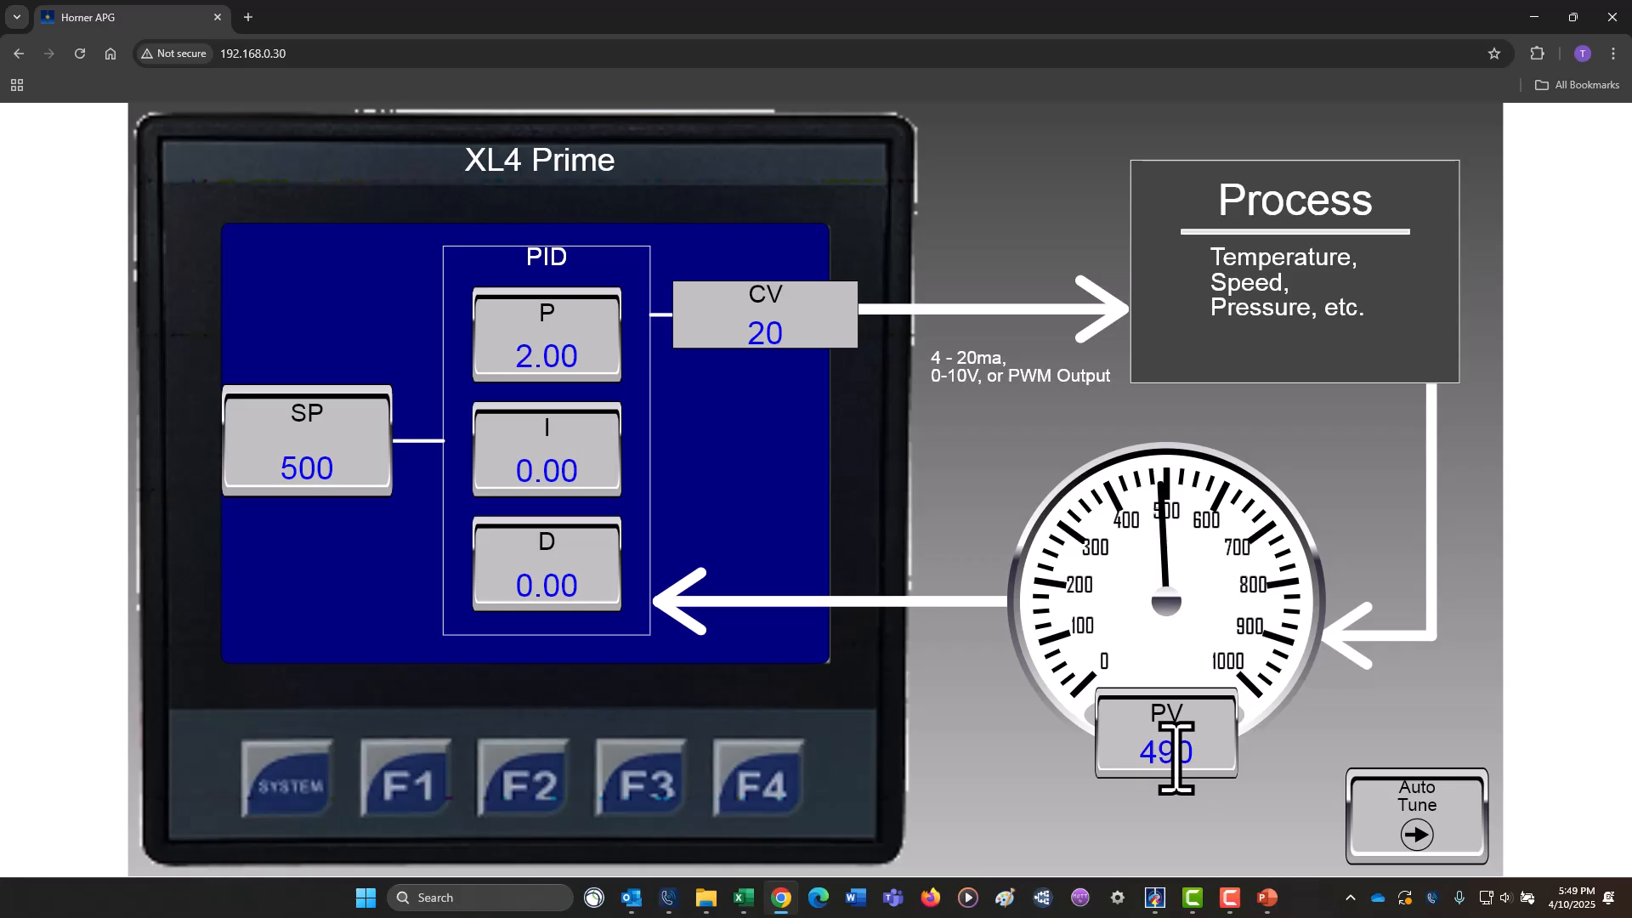
Set the integral value I to 1.00.
left_click(552, 467)
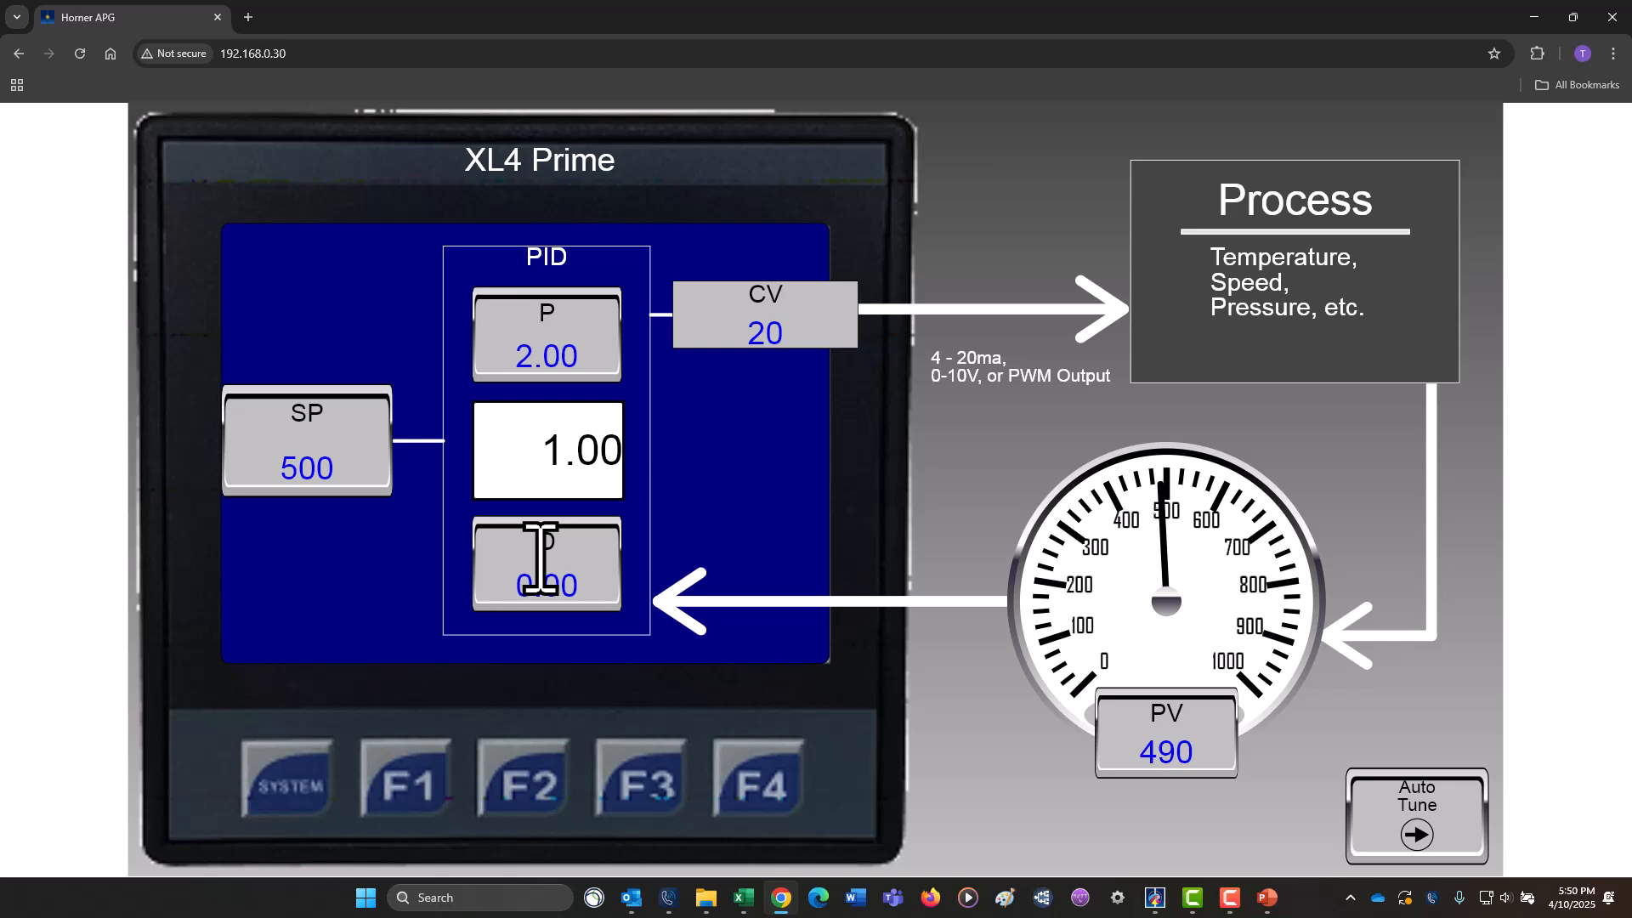
type("1.00")
key("Return")
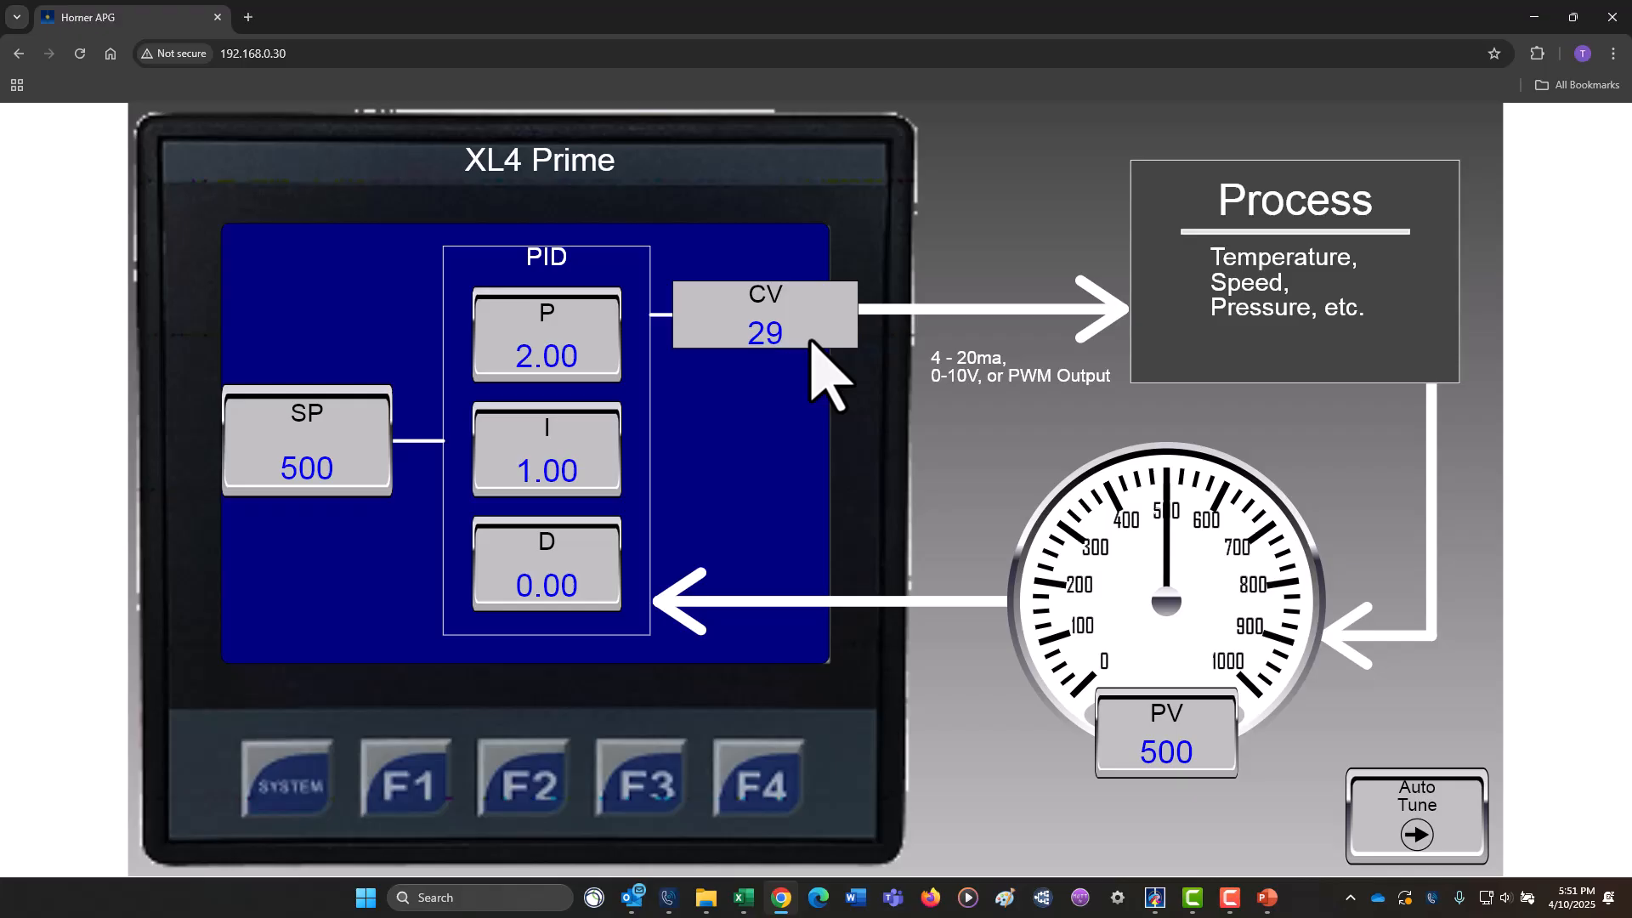
On the controller's Auto Tune screen, set the process variable to 450 and start the auto tune.
left_click(1413, 816)
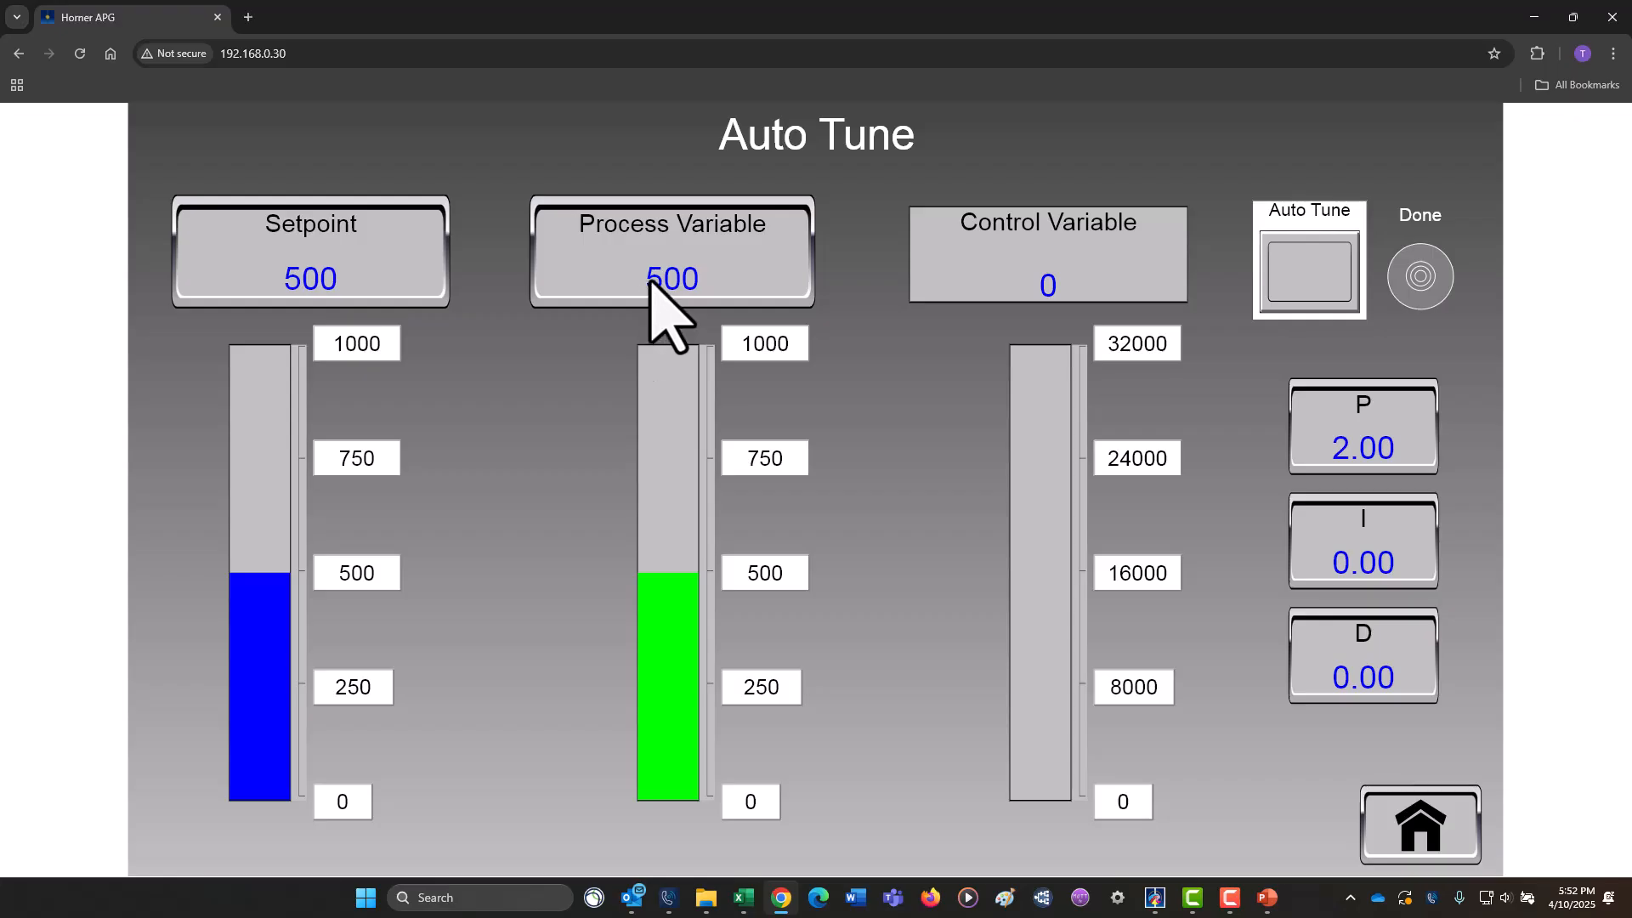
left_click(684, 289)
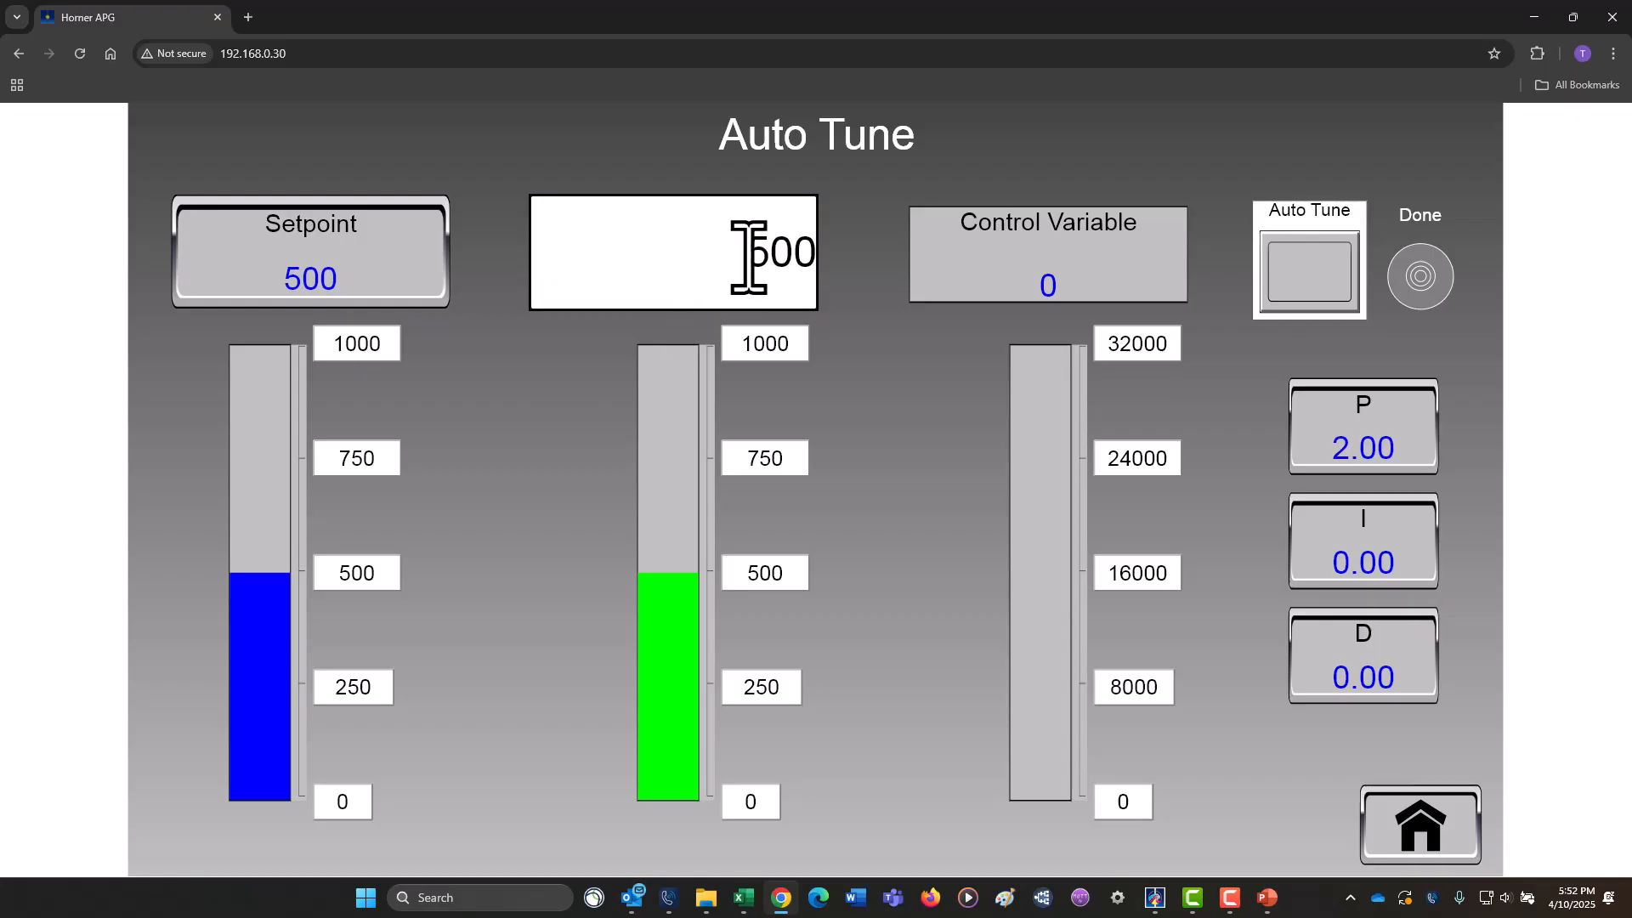
left_click_drag(748, 255, 812, 255)
type("450")
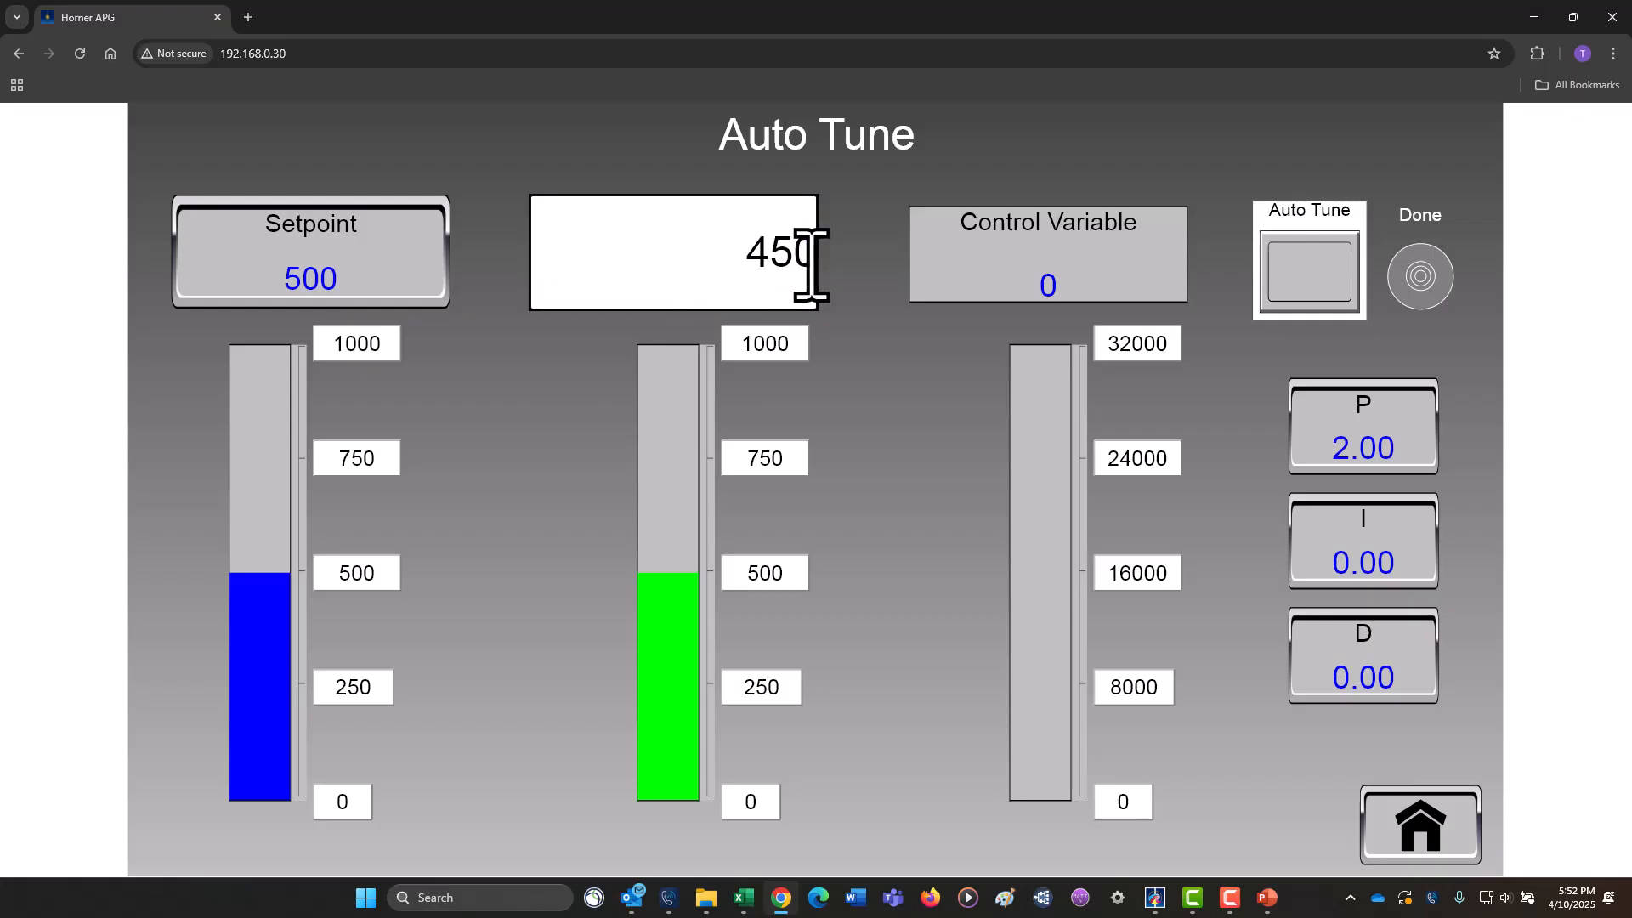
key("Return")
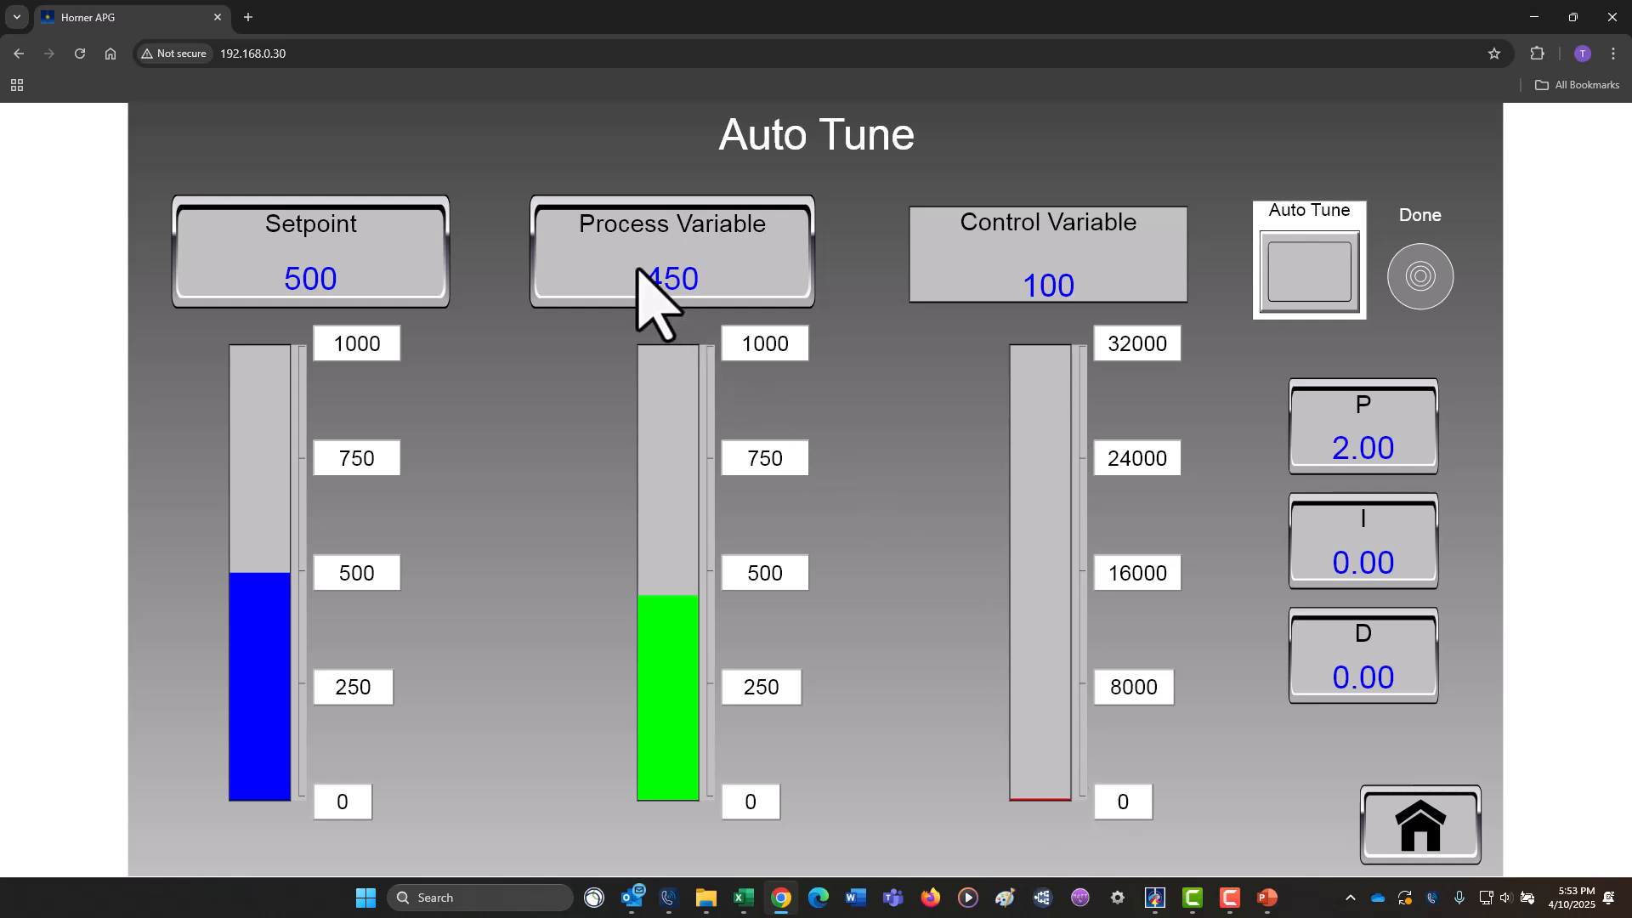
left_click(1312, 270)
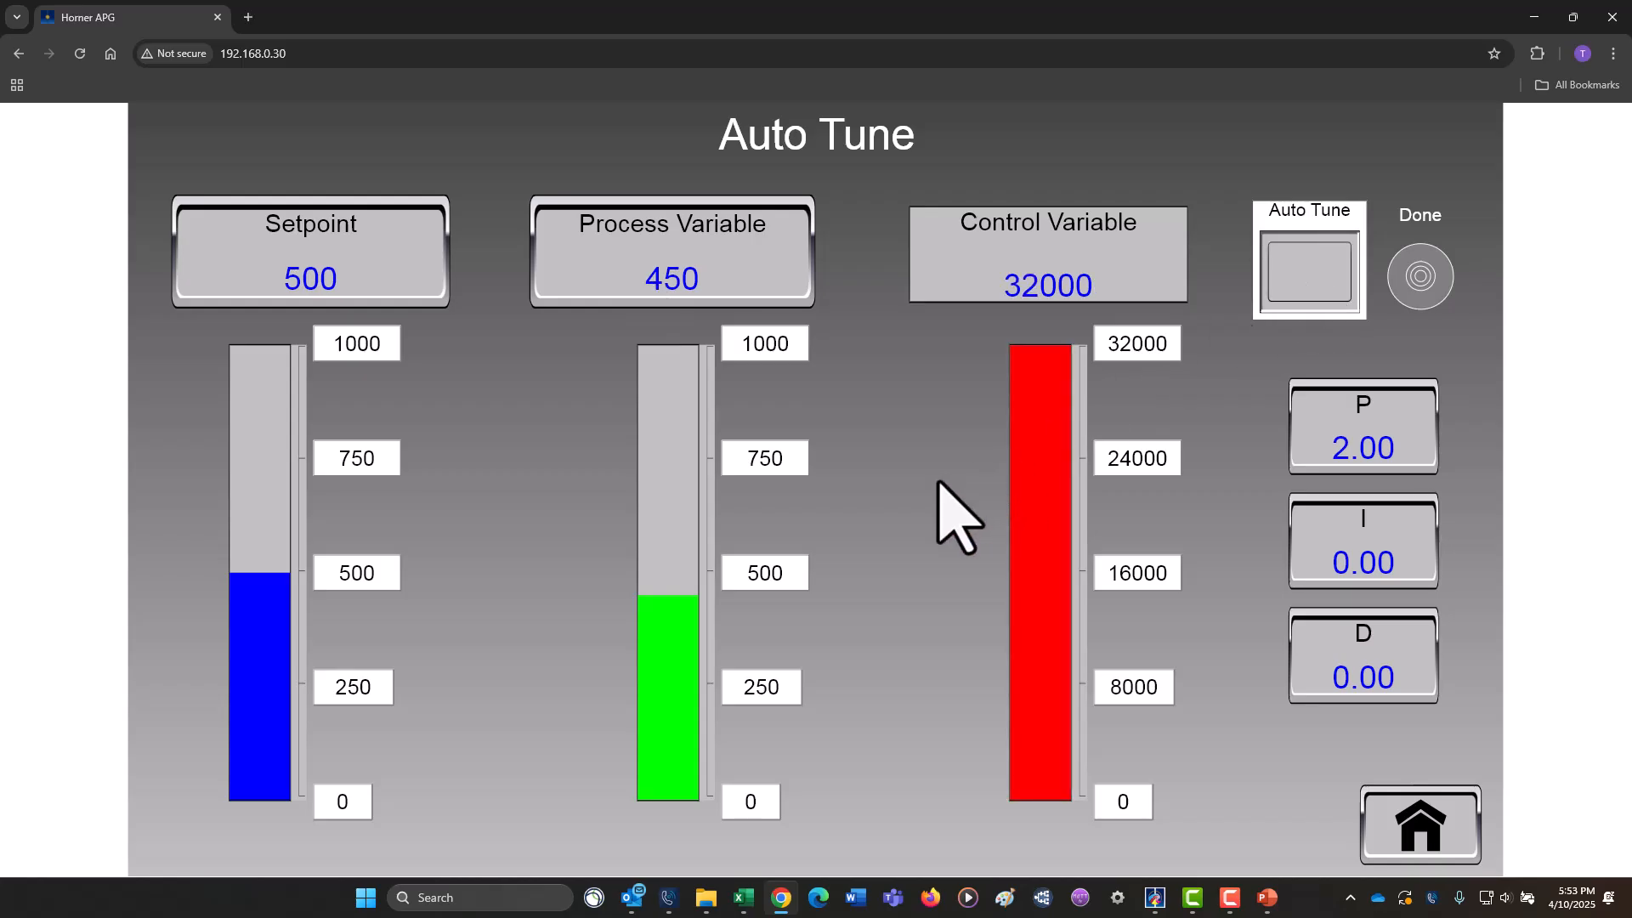